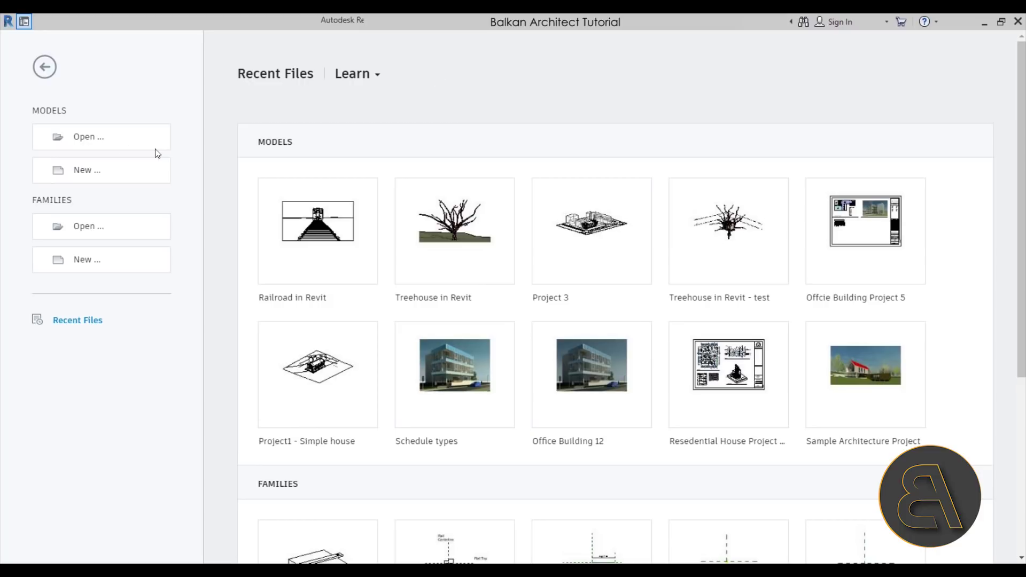
- Create a new project based on the Architectural Template
click(85, 170)
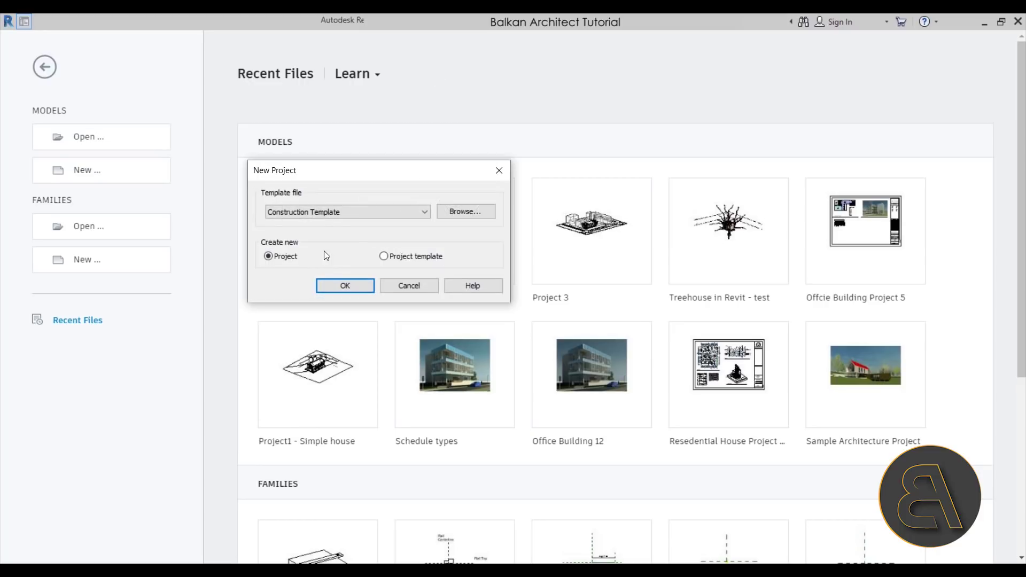
click(270, 214)
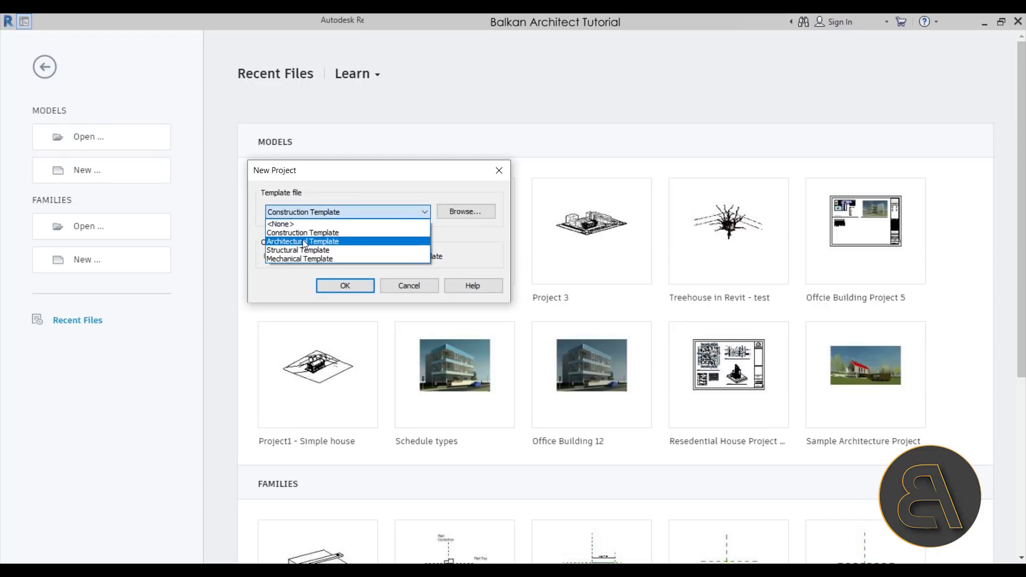
click(325, 241)
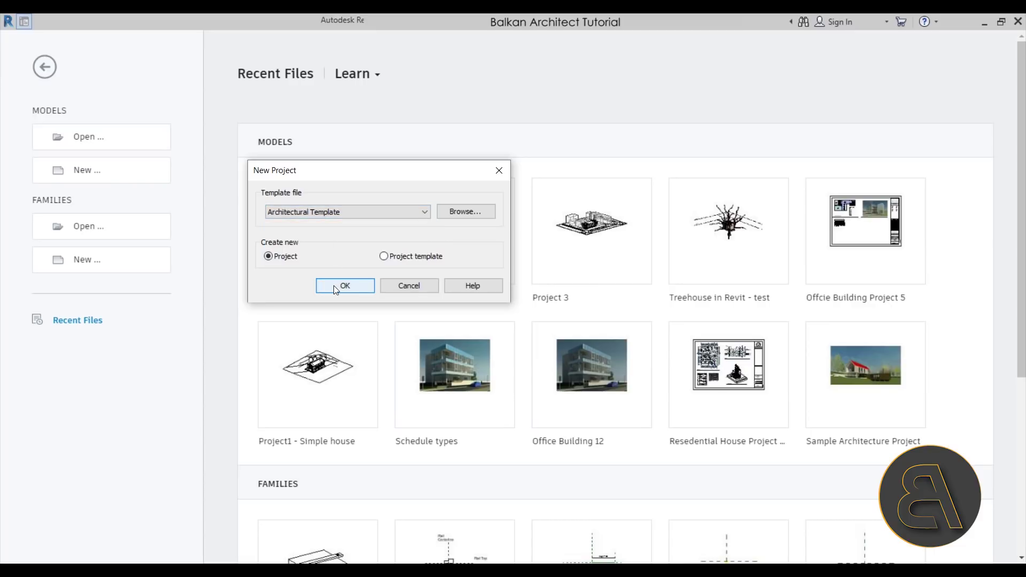
click(334, 285)
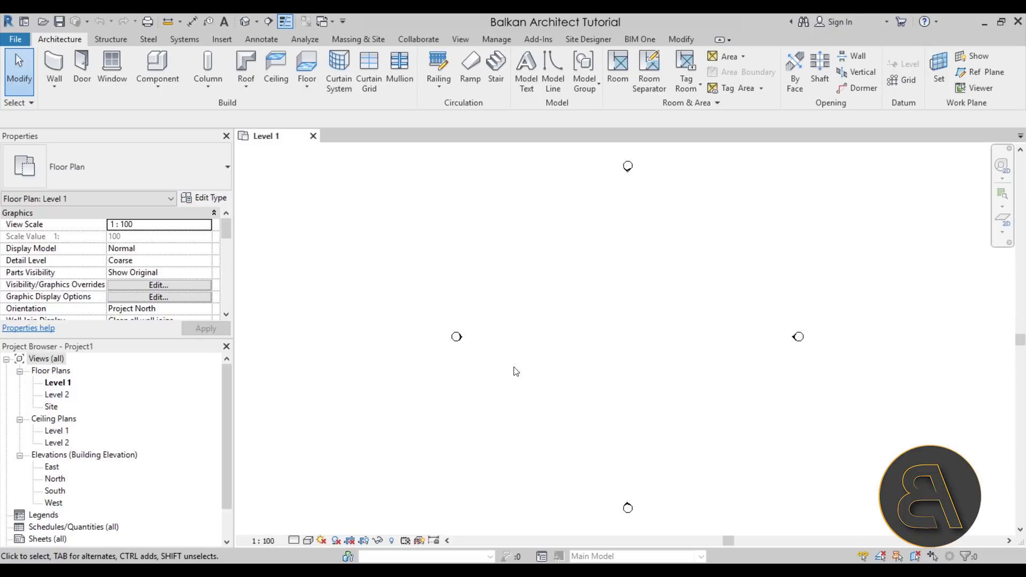
- Open the South building elevation to show the level lines
double_click(55, 490)
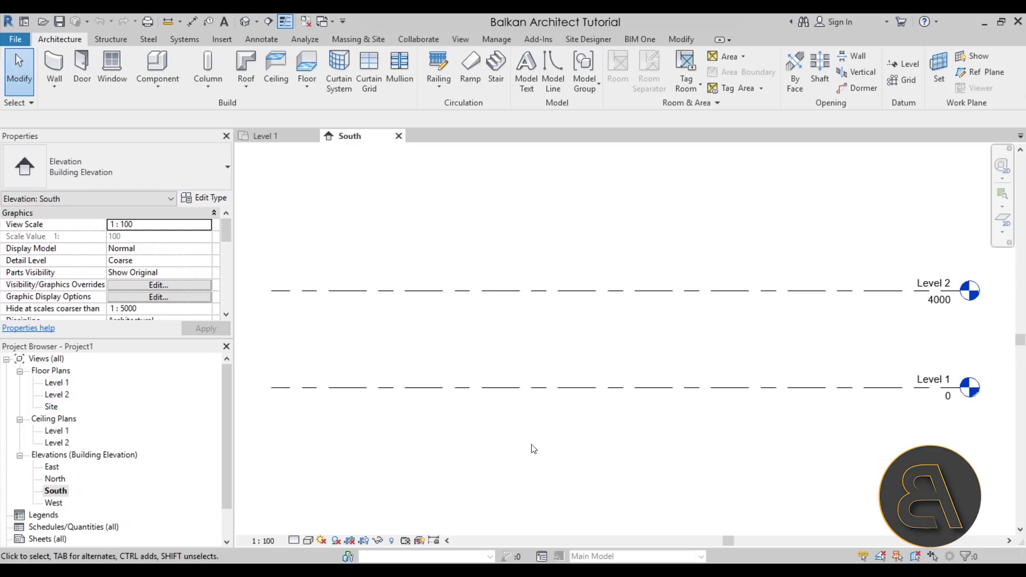
scroll(498, 373, down, 2)
middle_drag(451, 396, 522, 290)
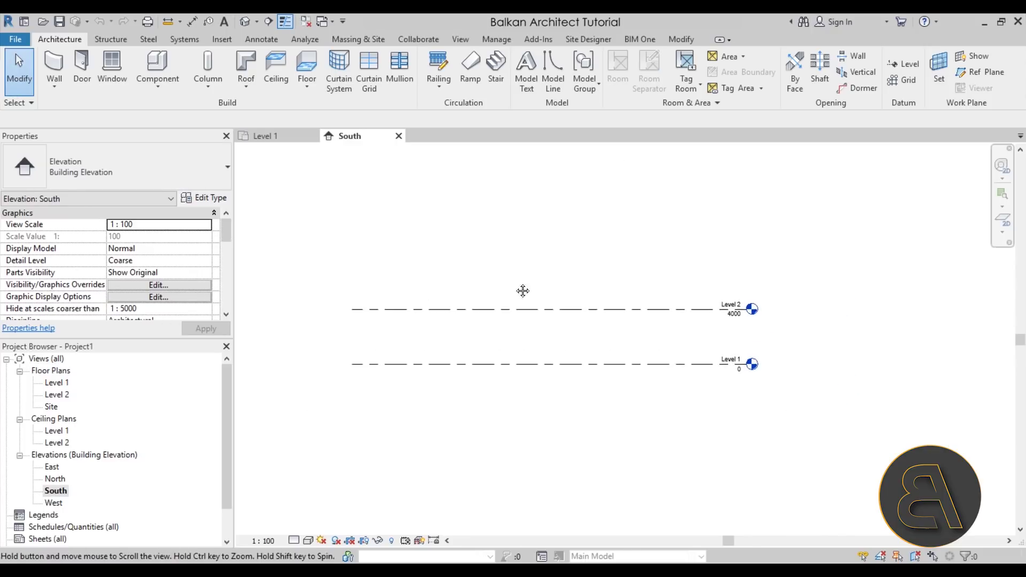
- Set the project's length units to centimeters with 0 decimal places
click(494, 39)
click(308, 89)
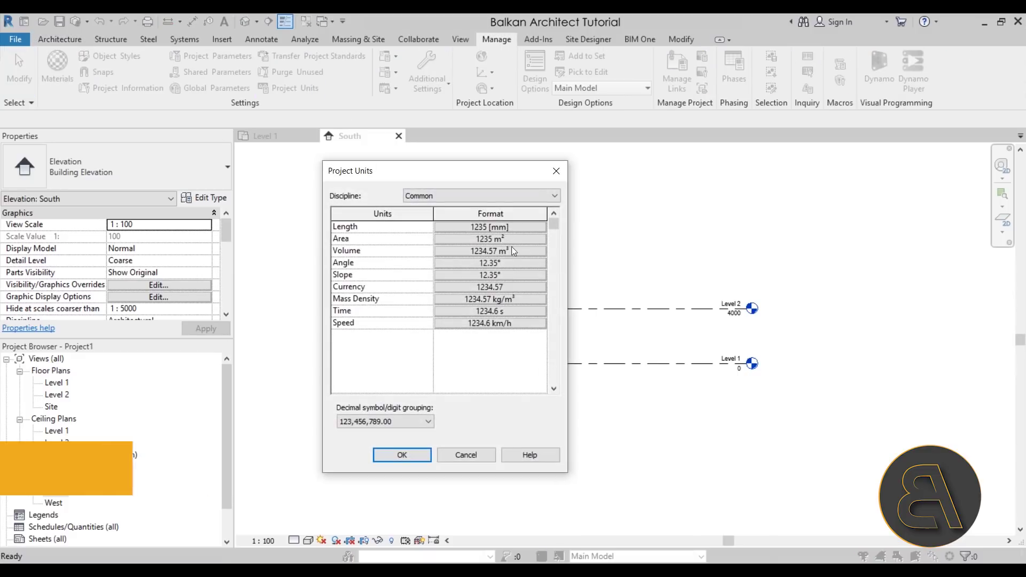
click(477, 227)
click(432, 256)
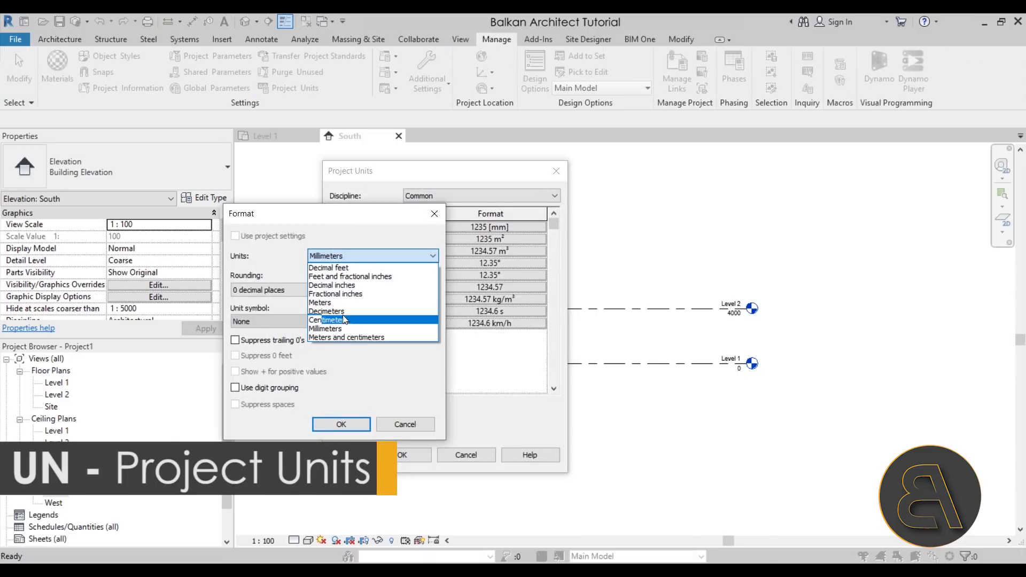
click(328, 319)
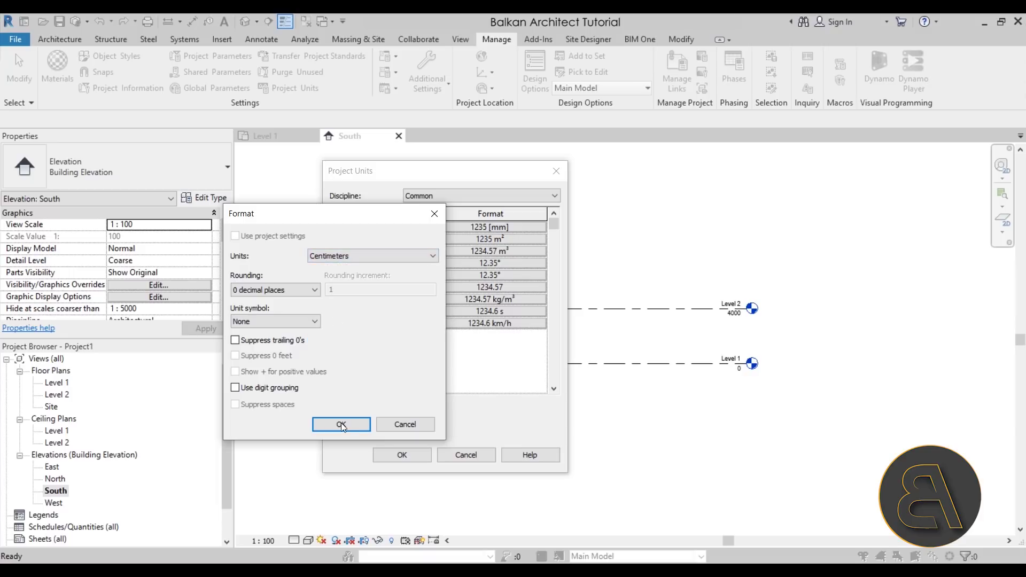
click(341, 424)
click(421, 459)
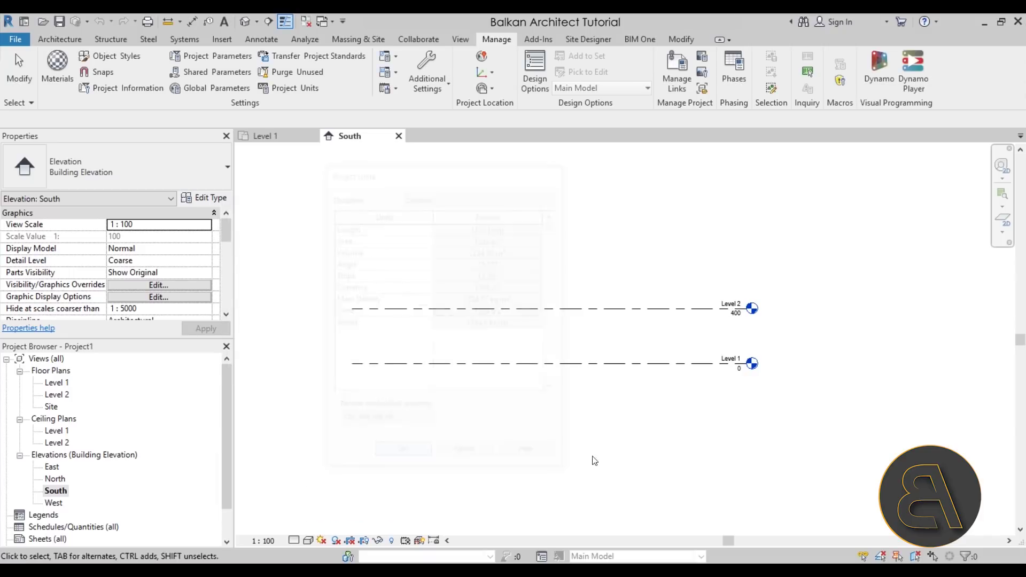
click(738, 315)
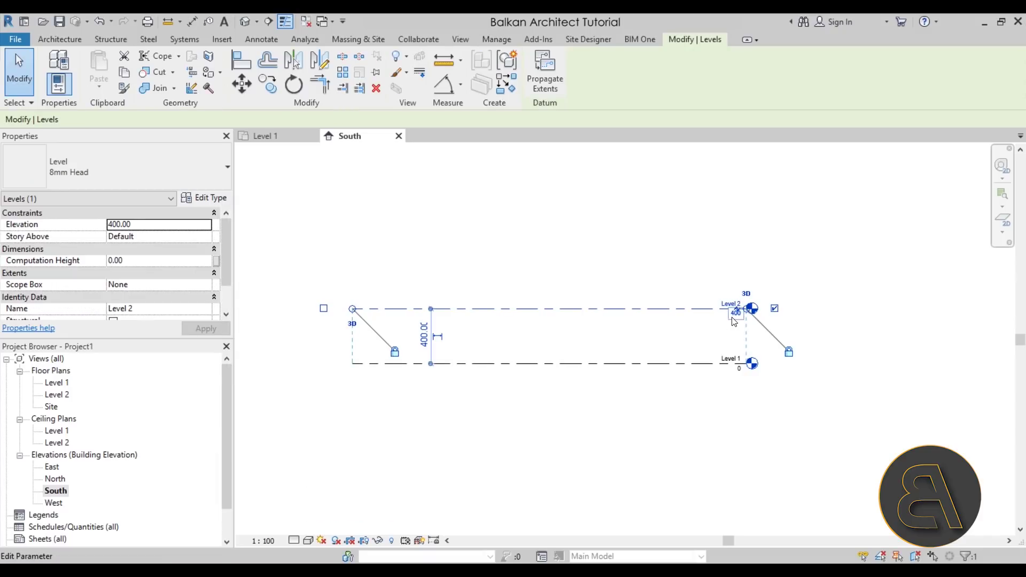
click(772, 275)
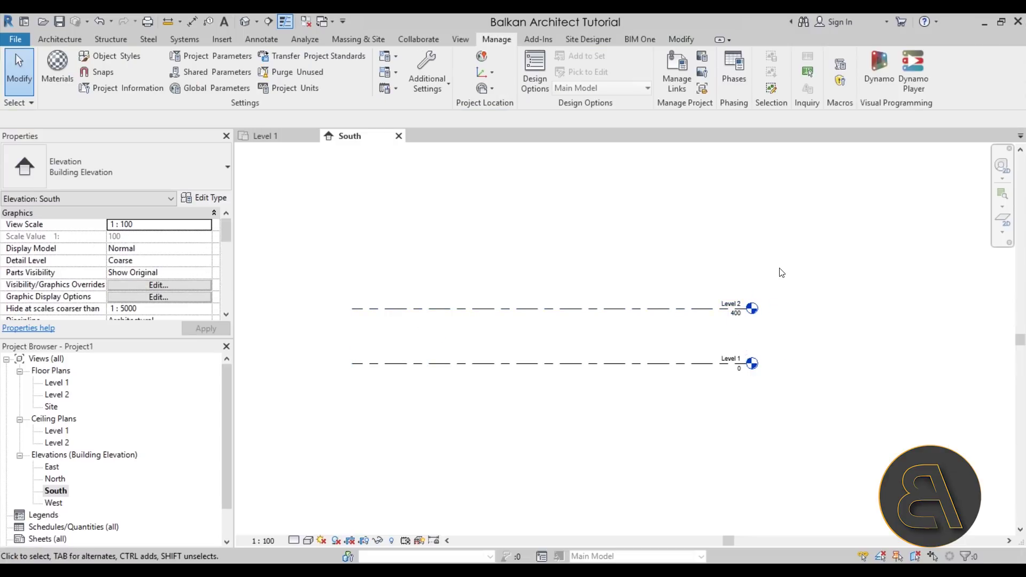
- Add two more levels above Level 2, each offset 400 cm from the one below, by picking existing level lines
click(69, 40)
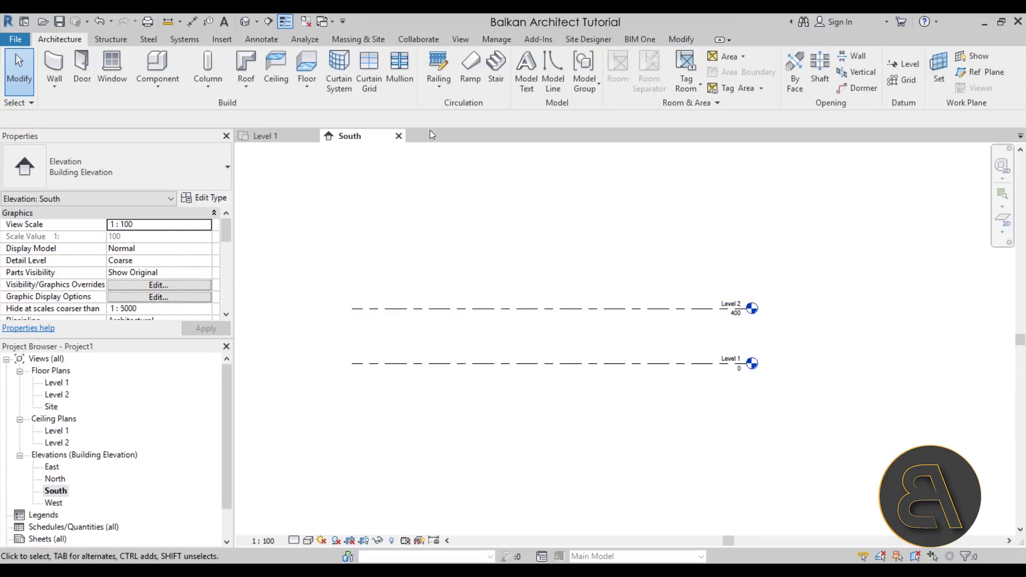
click(908, 64)
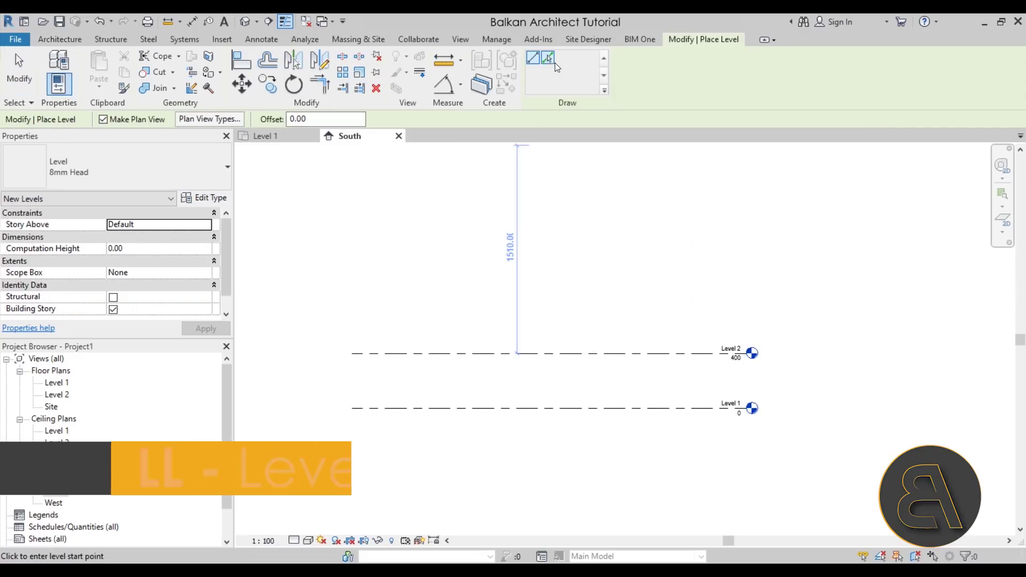
click(550, 59)
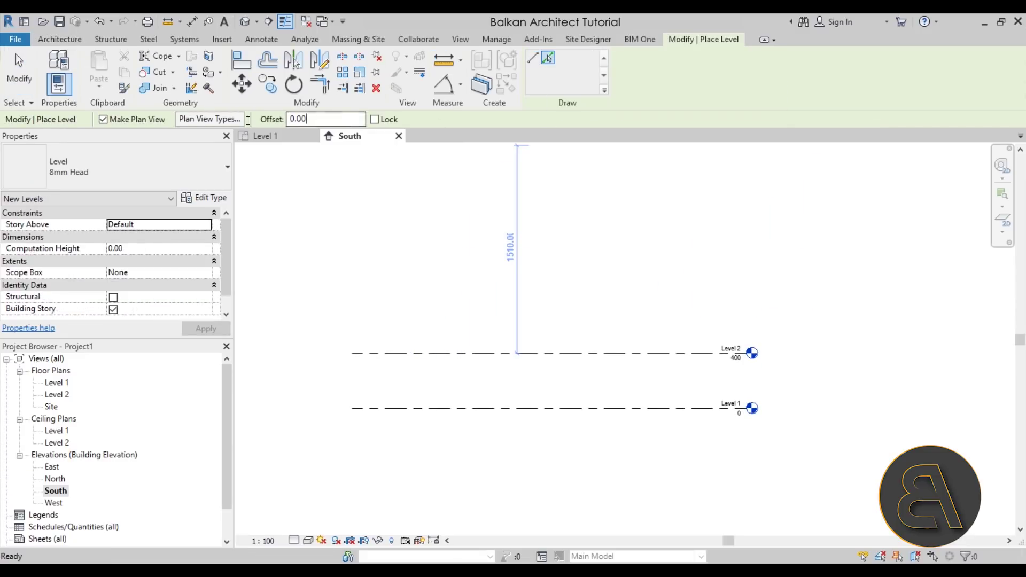
double_click(296, 119)
text(40)
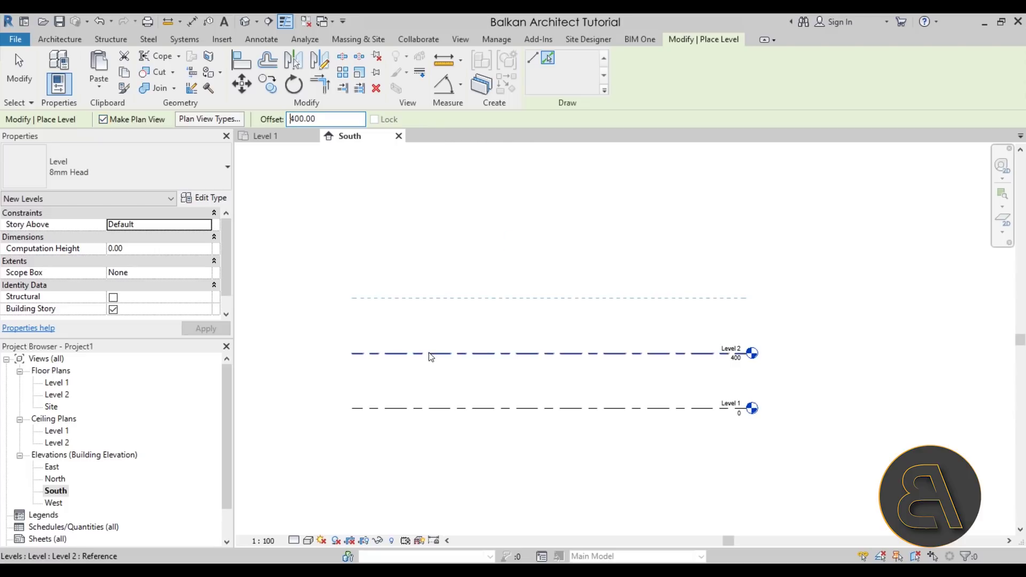
click(430, 354)
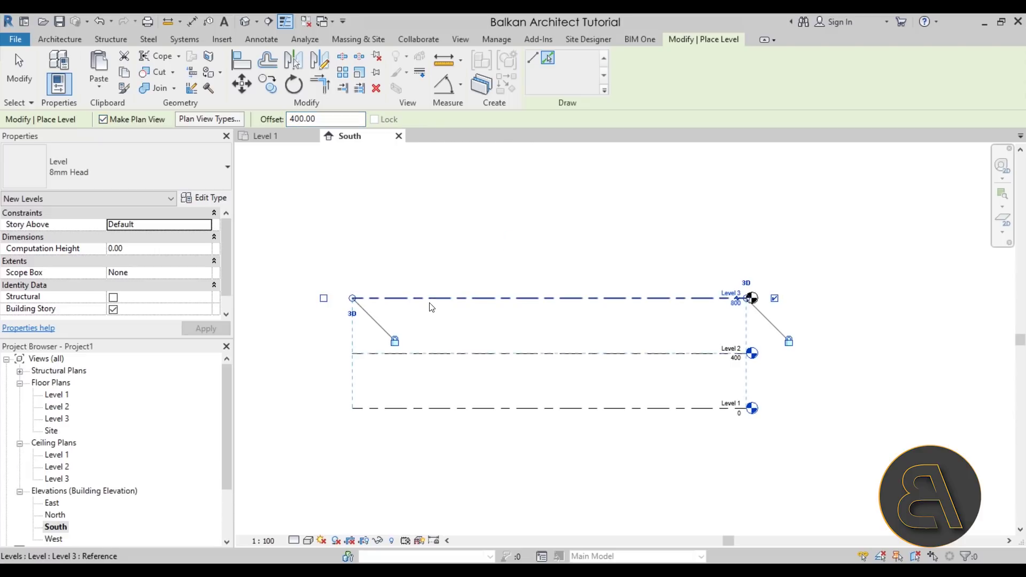
click(430, 298)
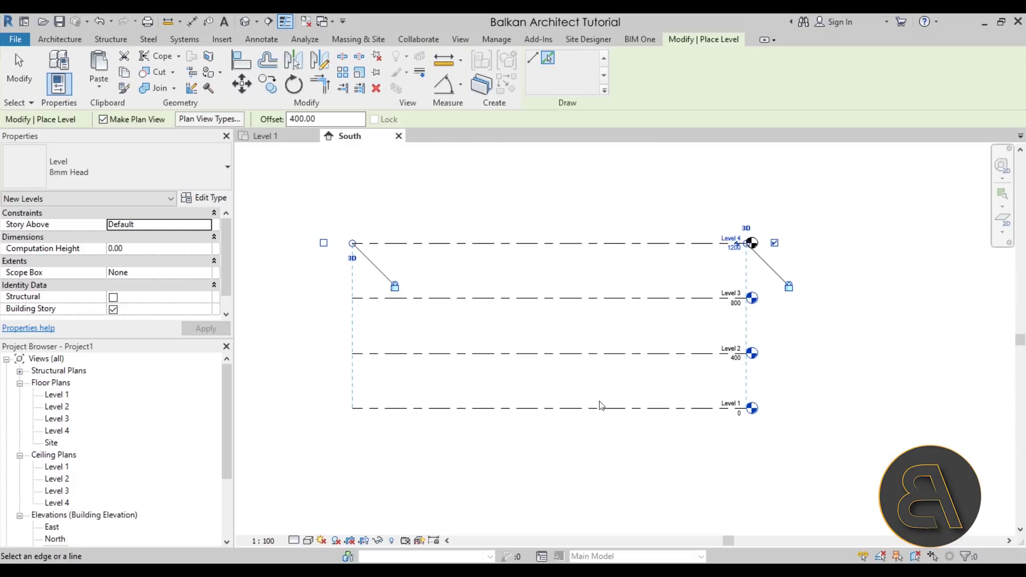
key(Escape)
key(Escape)
scroll(527, 369, down, 1)
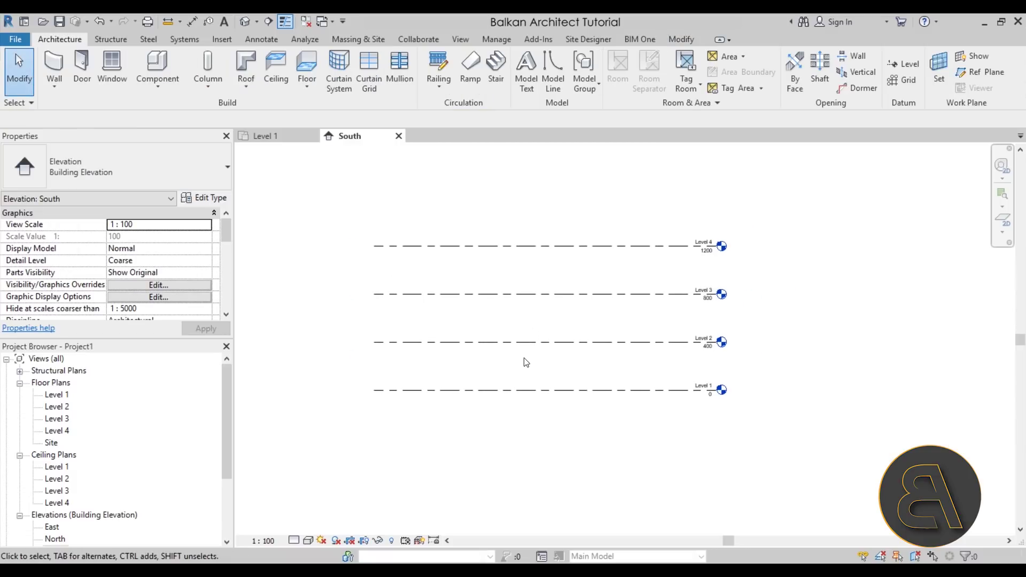
- On the Level 1 floor plan, draw a rectangle of Generic - 200mm walls about 1180 by 1080 cm between the elevation markers
double_click(53, 396)
scroll(348, 362, down, 2)
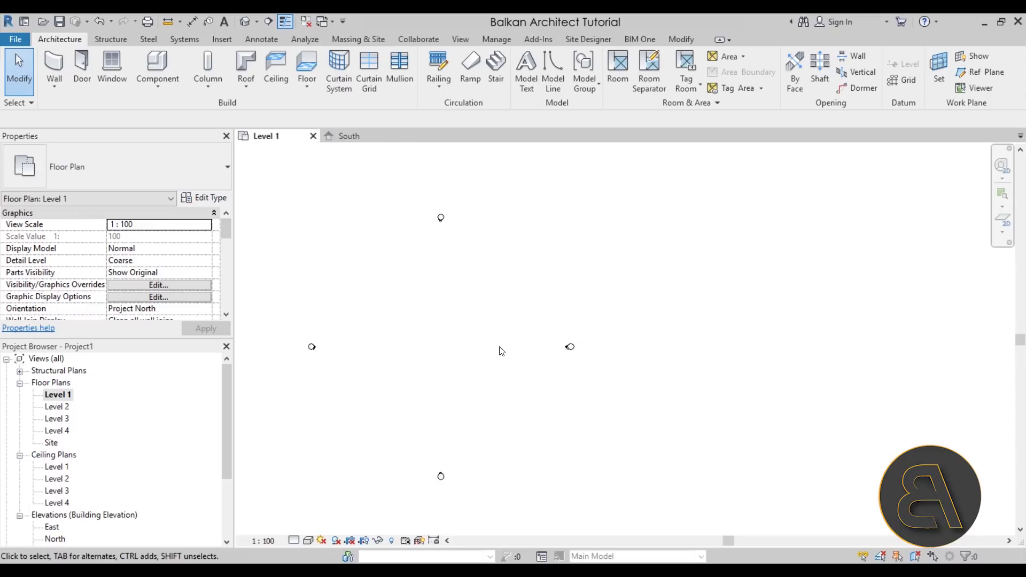
scroll(394, 350, up, 2)
middle_drag(394, 350, 421, 351)
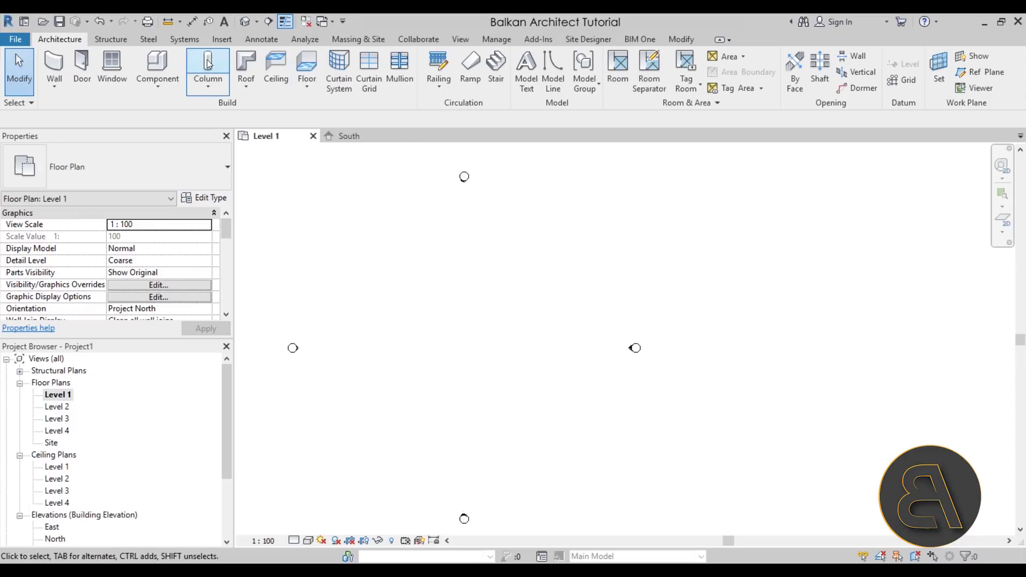
click(59, 65)
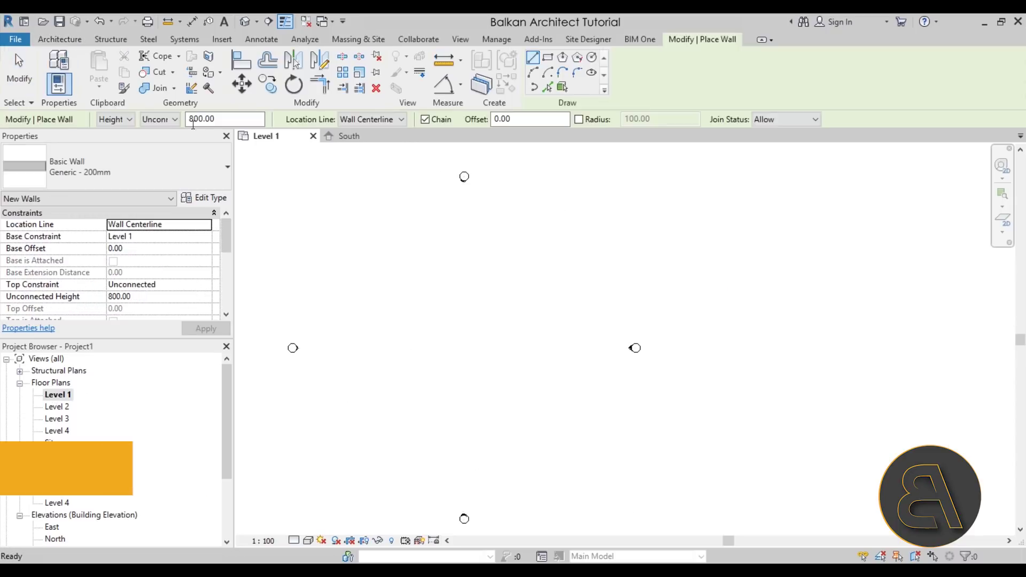
click(547, 57)
click(421, 301)
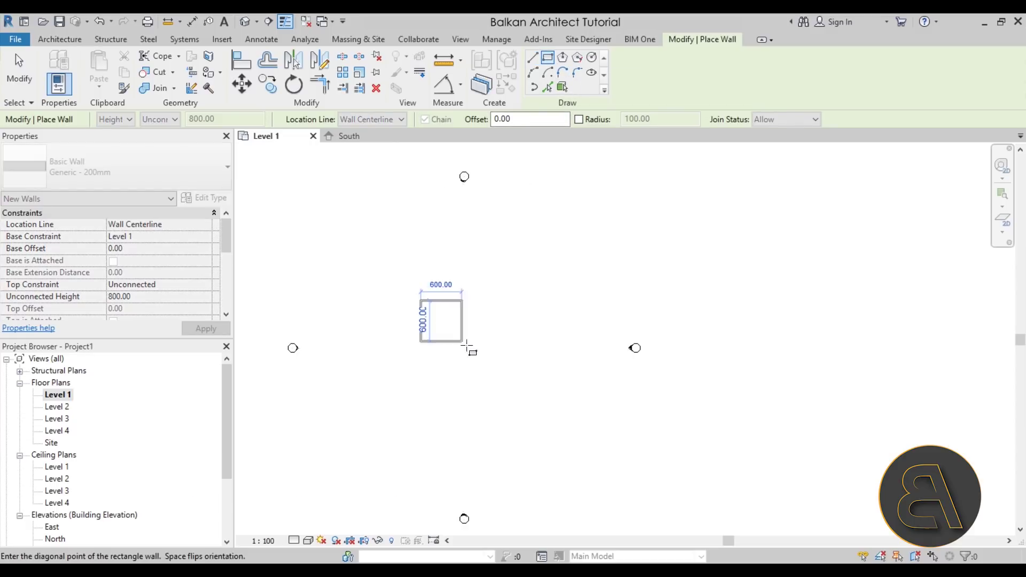
click(503, 375)
scroll(433, 320, up, 3)
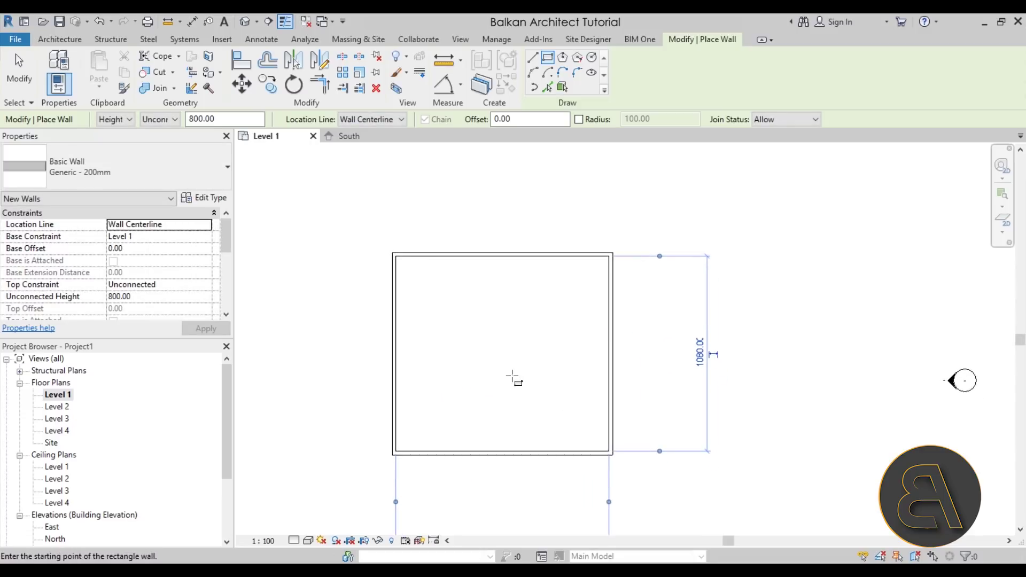
key(Escape)
key(Escape)
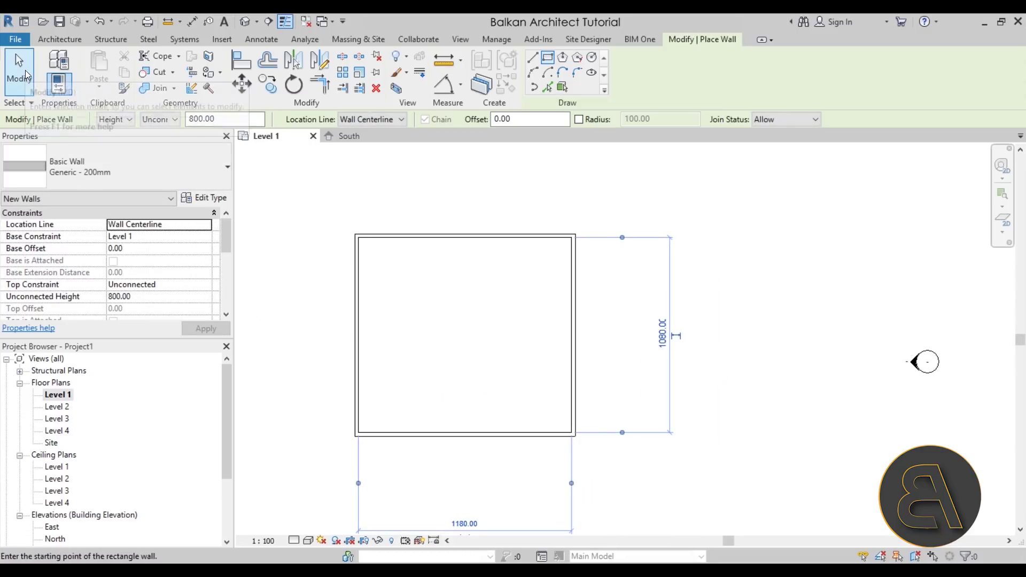
- Set the top constraint of all four walls to Up to level: Level 4
drag(322, 211, 594, 481)
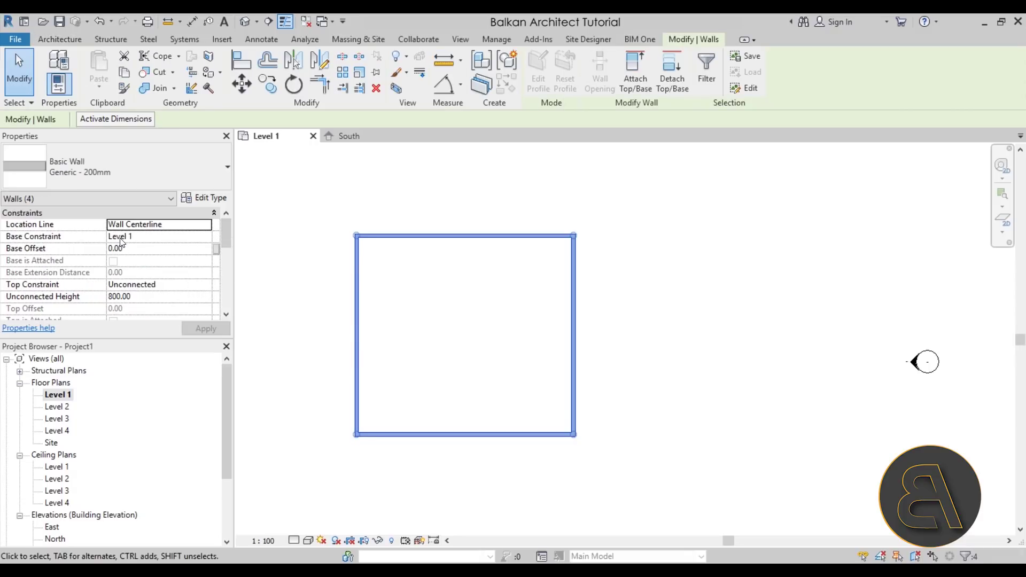
click(181, 285)
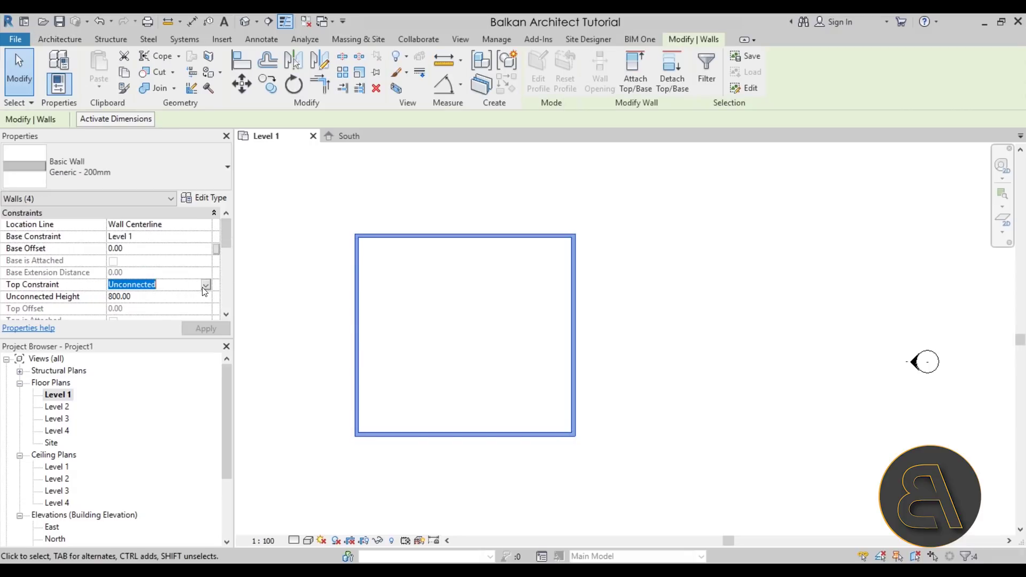
click(171, 285)
click(163, 337)
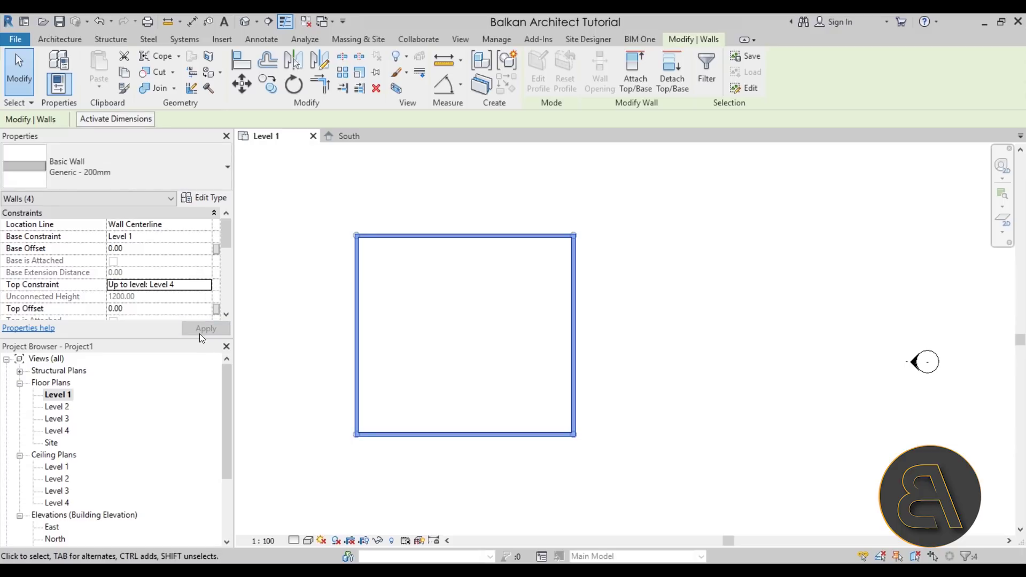
click(517, 341)
- Open the Level 4 floor plan and set its underlay base level to Level 3
double_click(63, 431)
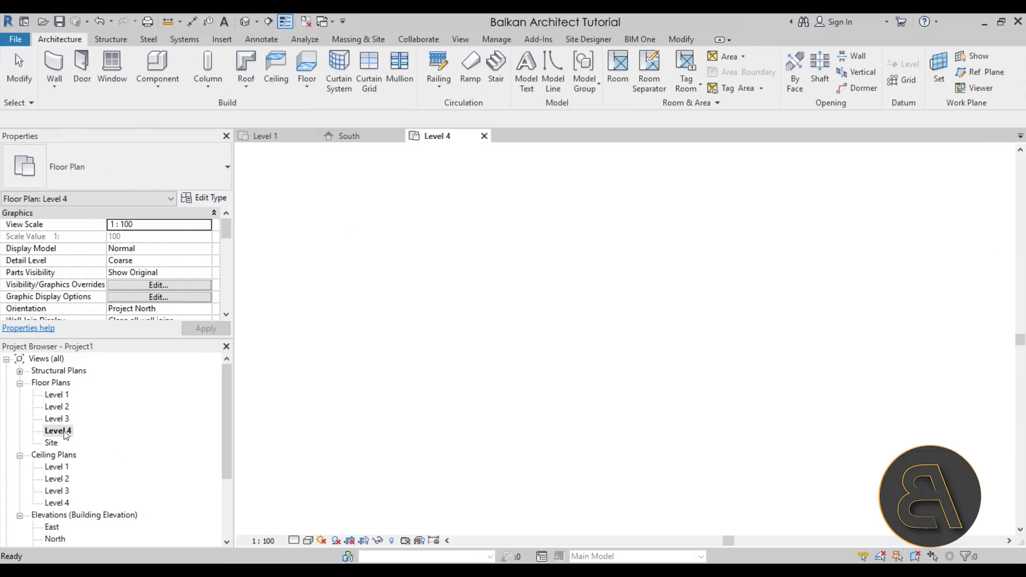
middle_drag(601, 361, 515, 442)
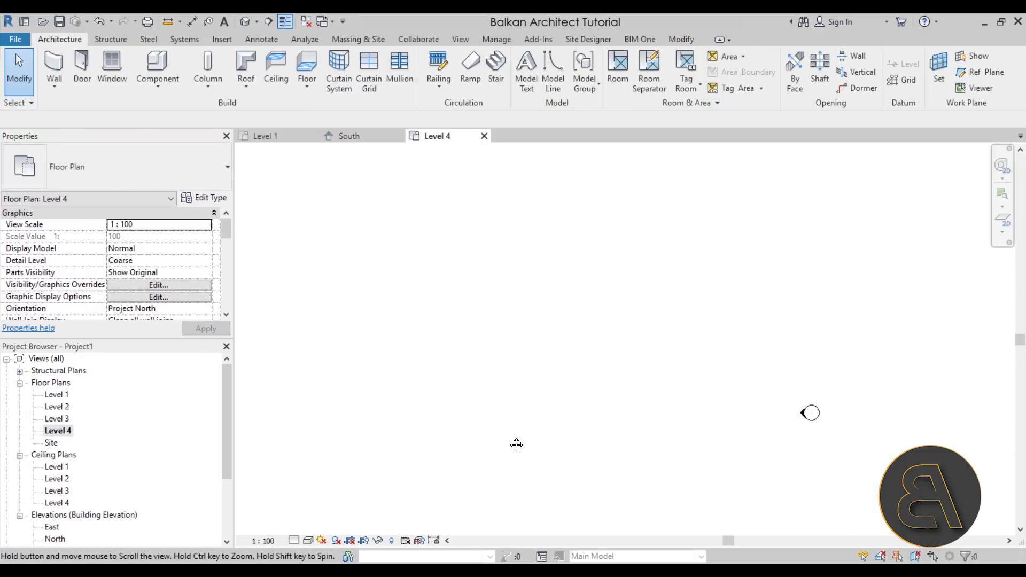
scroll(527, 415, down, 4)
scroll(483, 353, up, 2)
middle_drag(483, 352, 477, 350)
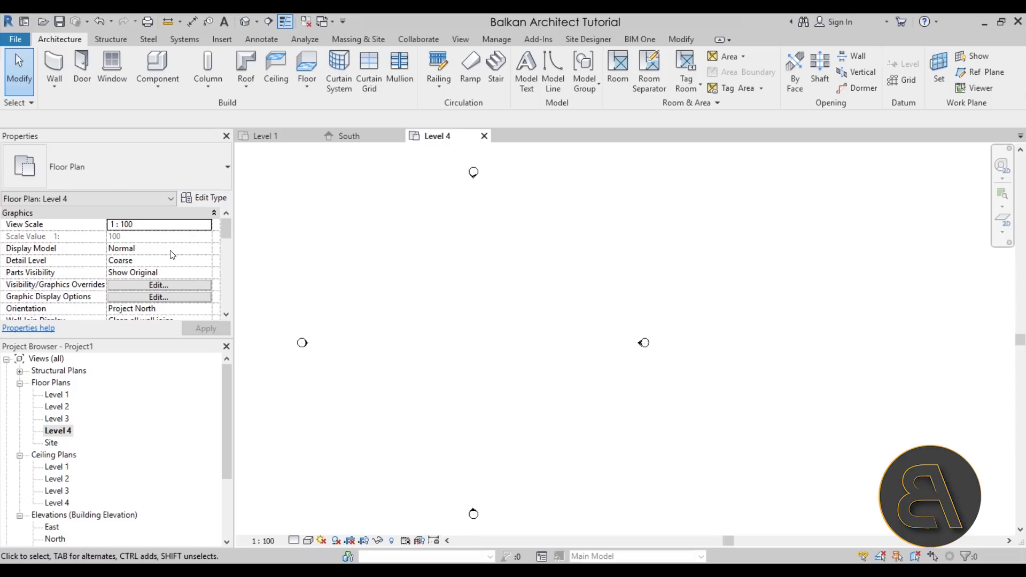
scroll(172, 255, down, 5)
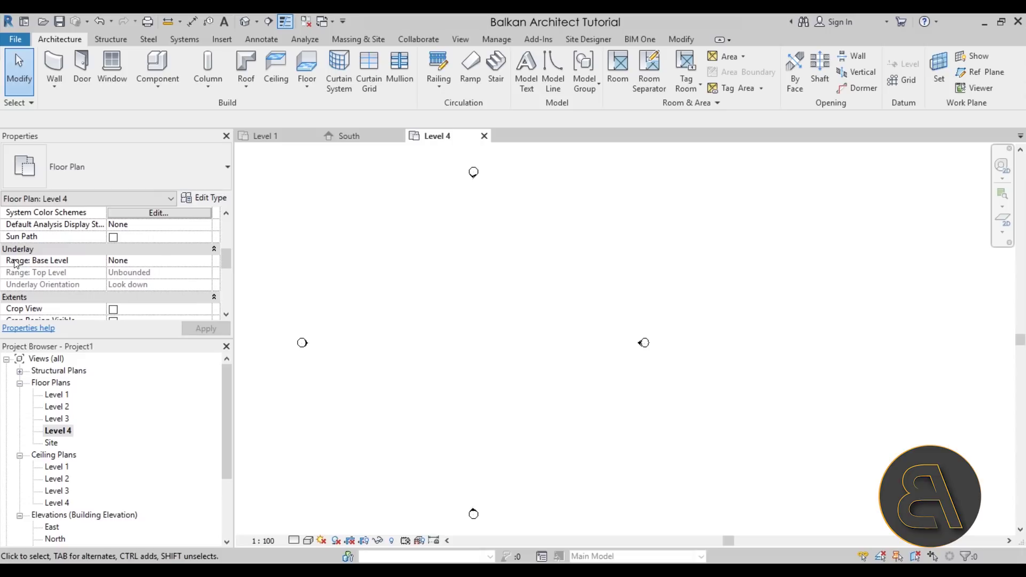
click(206, 261)
click(206, 260)
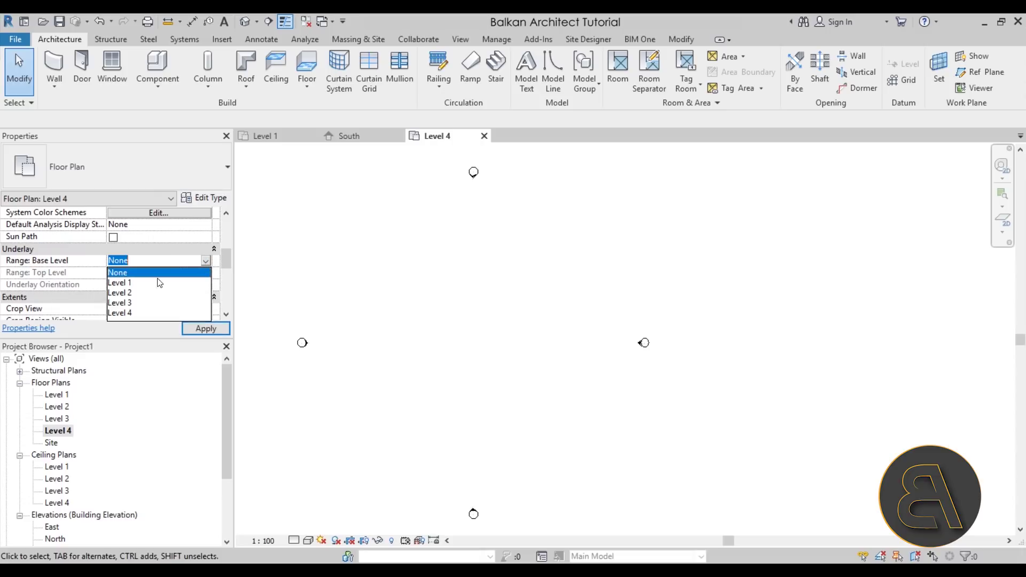
click(124, 303)
click(196, 327)
scroll(451, 352, up, 3)
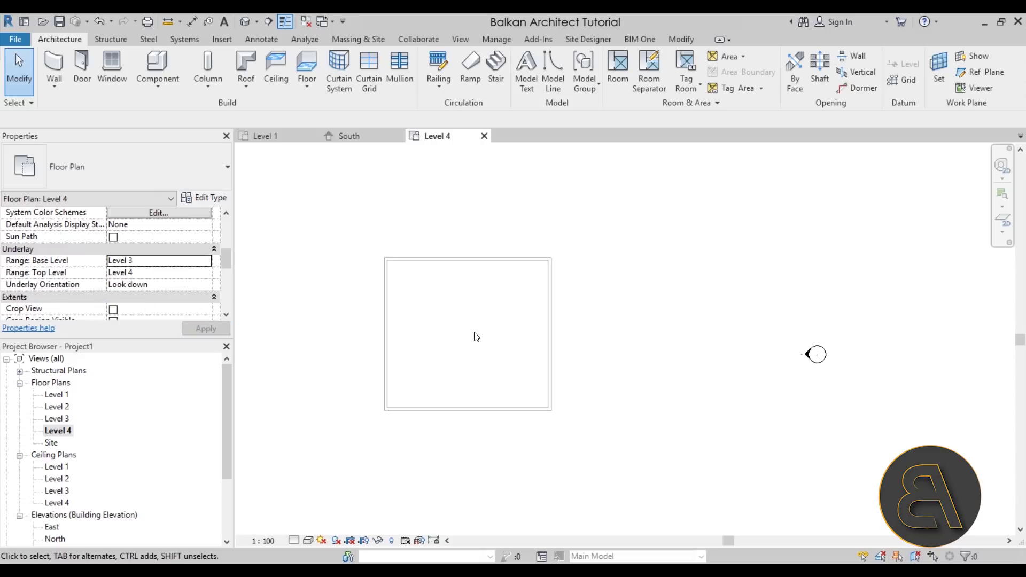
scroll(442, 352, up, 1)
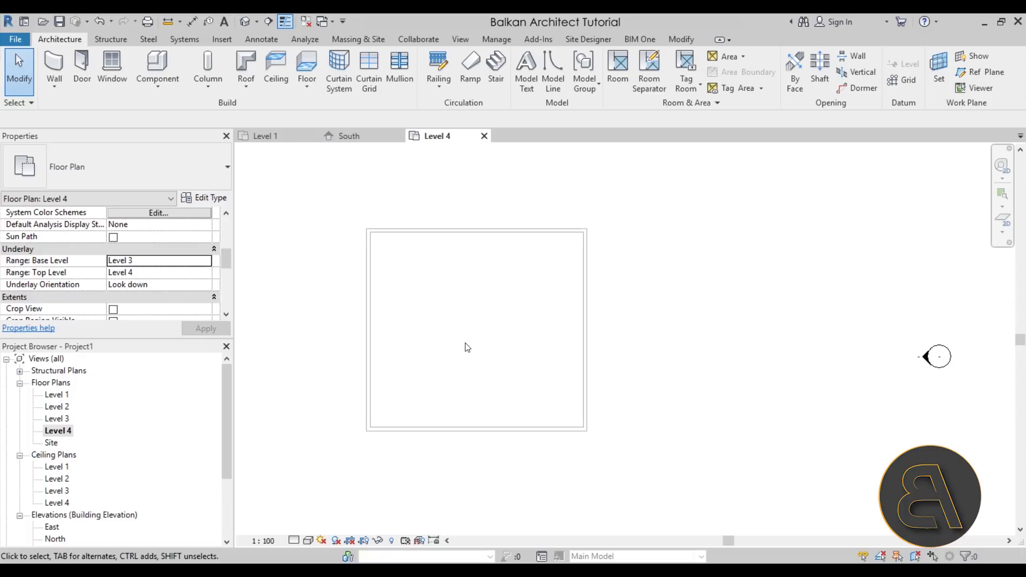
- Create a Generic - 400mm roof by footprint on Level 4, with a rectangular sloped boundary along the outer wall faces
click(246, 63)
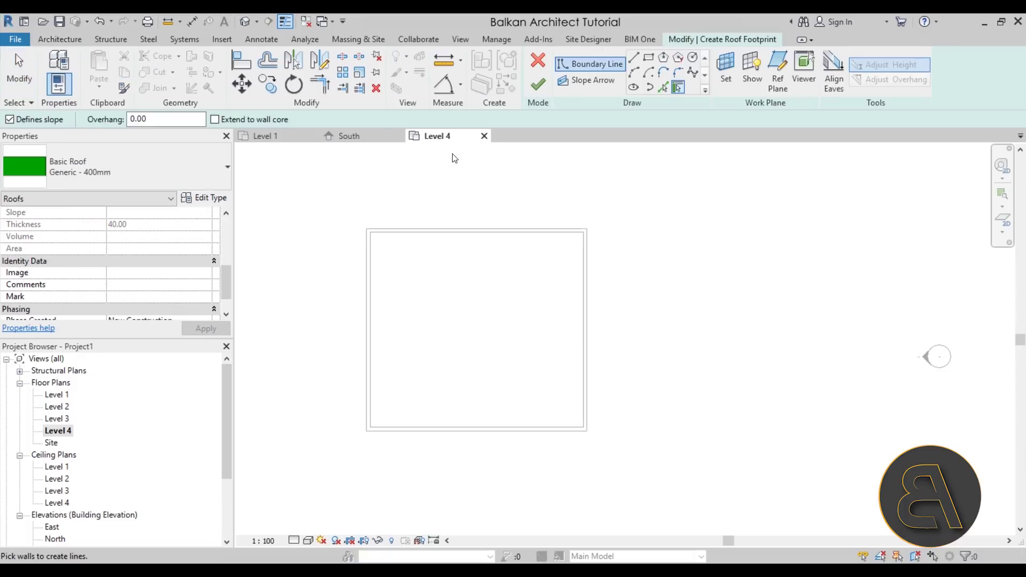
click(365, 227)
click(587, 431)
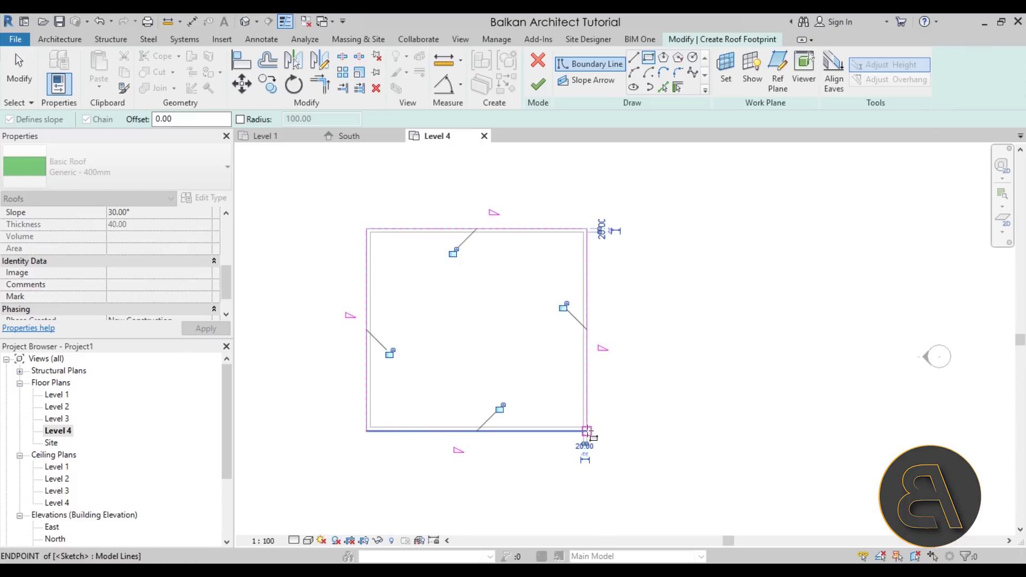
click(537, 84)
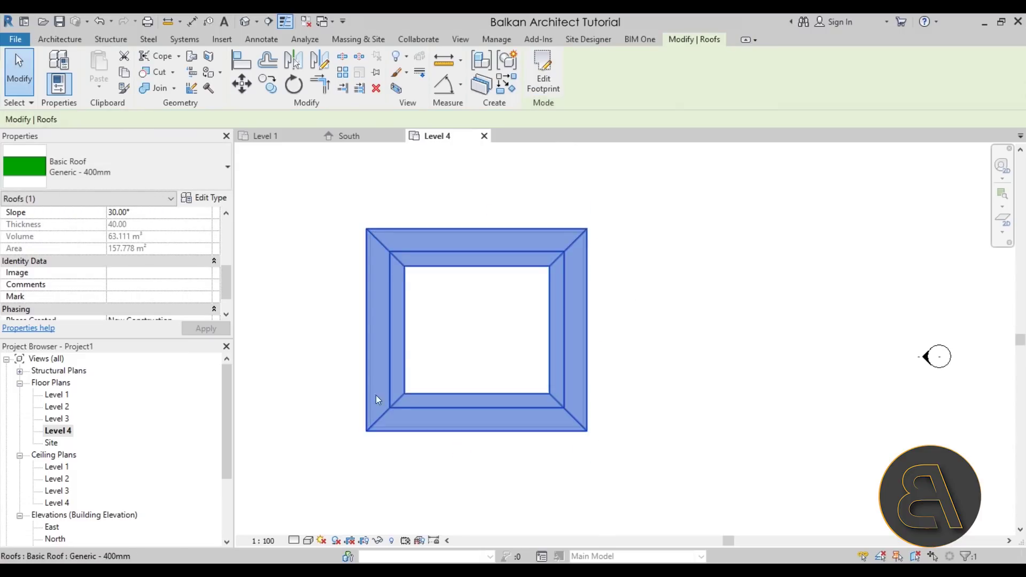
click(325, 398)
- On the Level 1 floor plan, create a Generic 150mm floor whose boundary is picked from all four connected walls
double_click(57, 395)
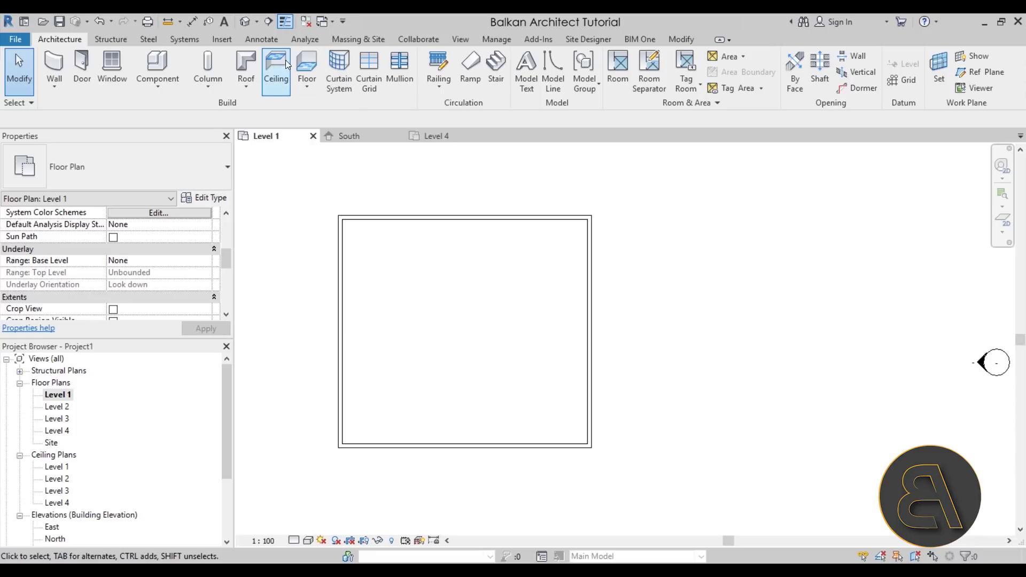
click(306, 65)
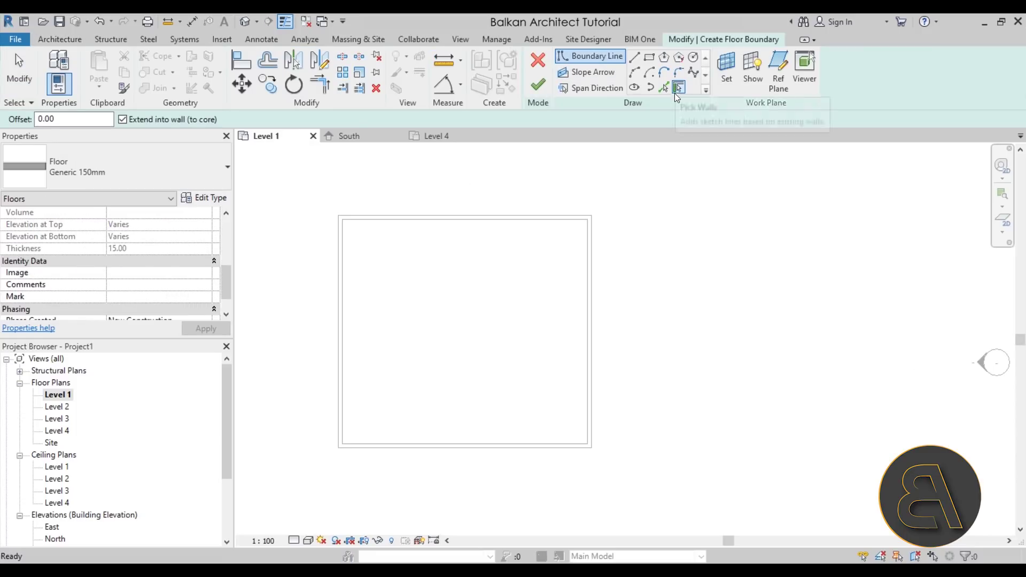
click(677, 87)
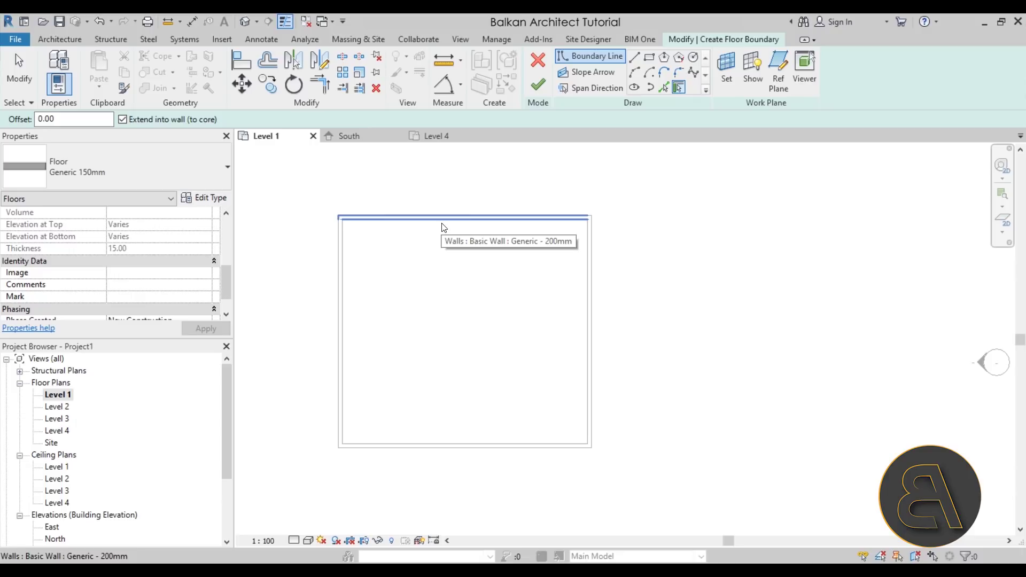
key(Tab)
click(444, 225)
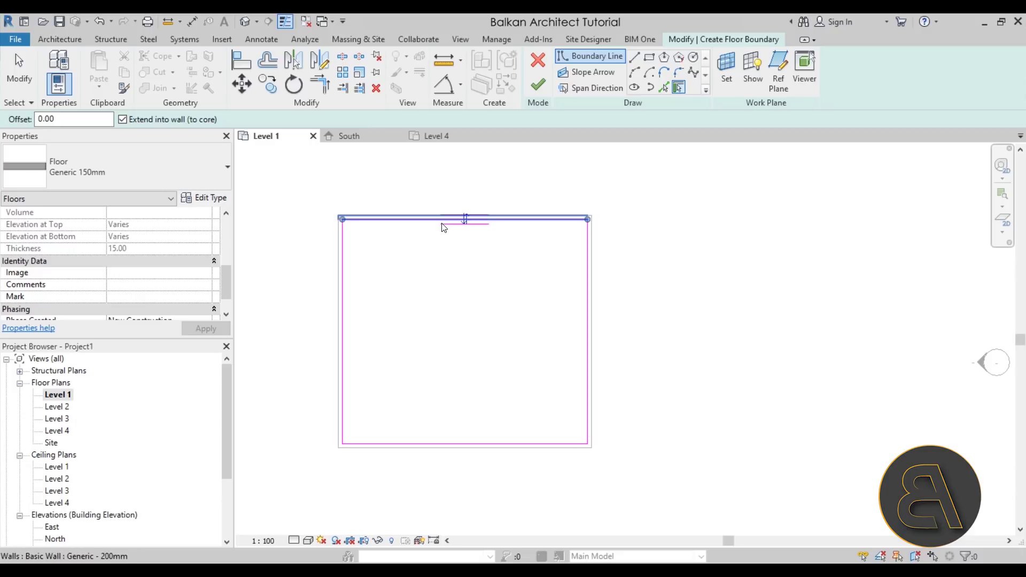
click(537, 84)
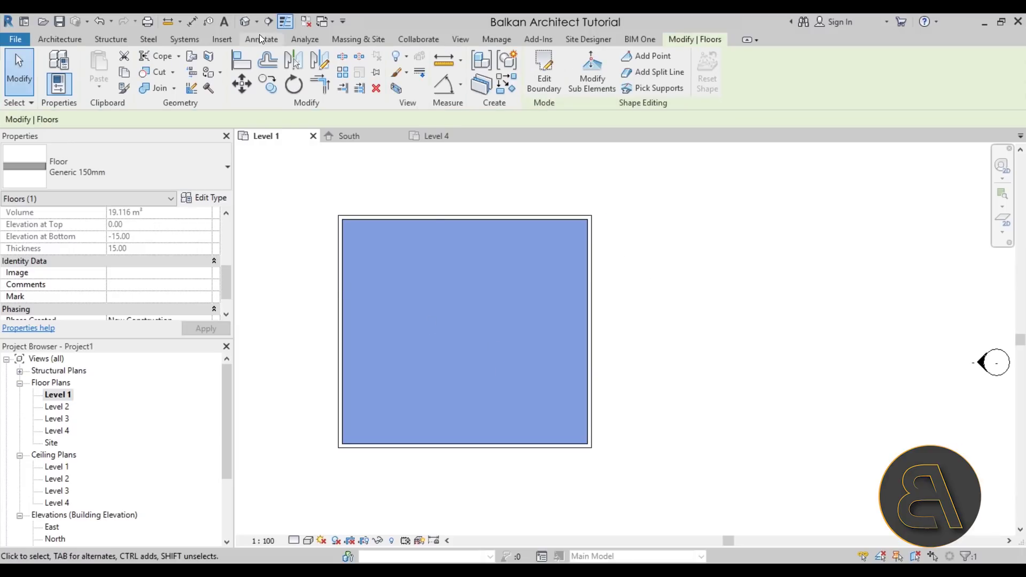
- Open the default 3D view and set its visual style to Wireframe
click(244, 22)
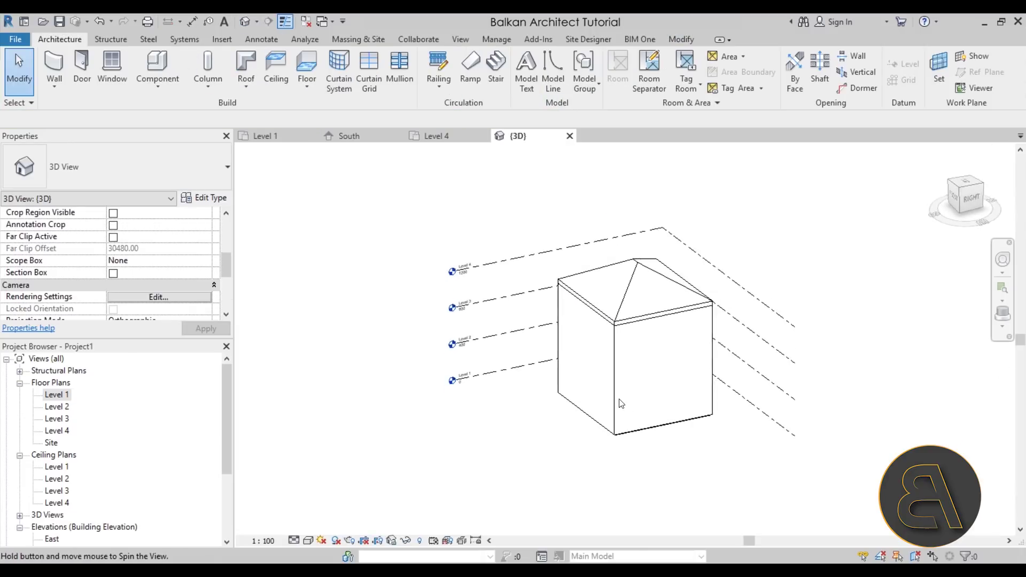
click(306, 539)
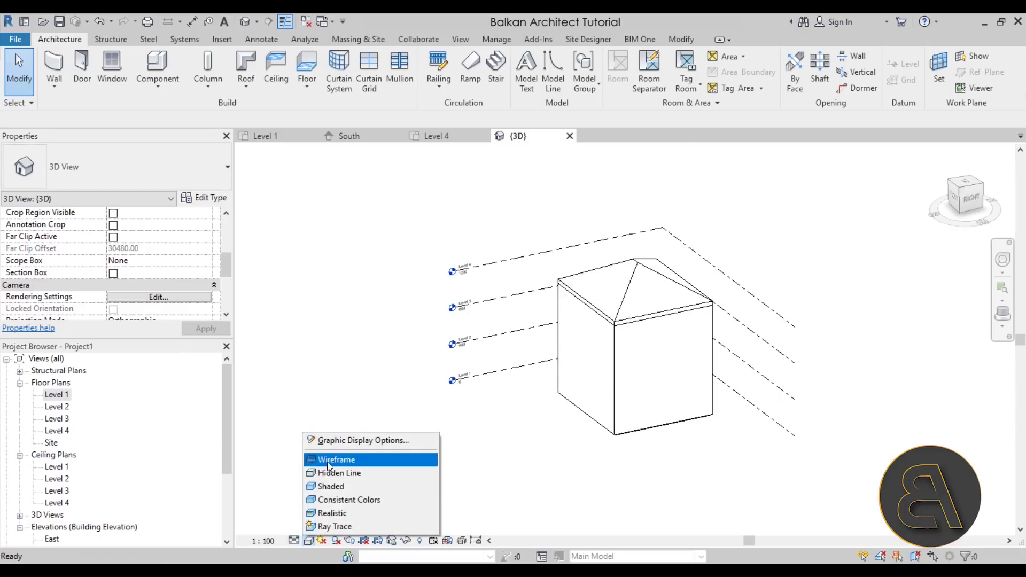
click(327, 462)
- Copy the Level 1 floor to the clipboard and paste it aligned to Level 2 and Level 3
shift+middle_drag(739, 482, 603, 434)
scroll(603, 435, up, 3)
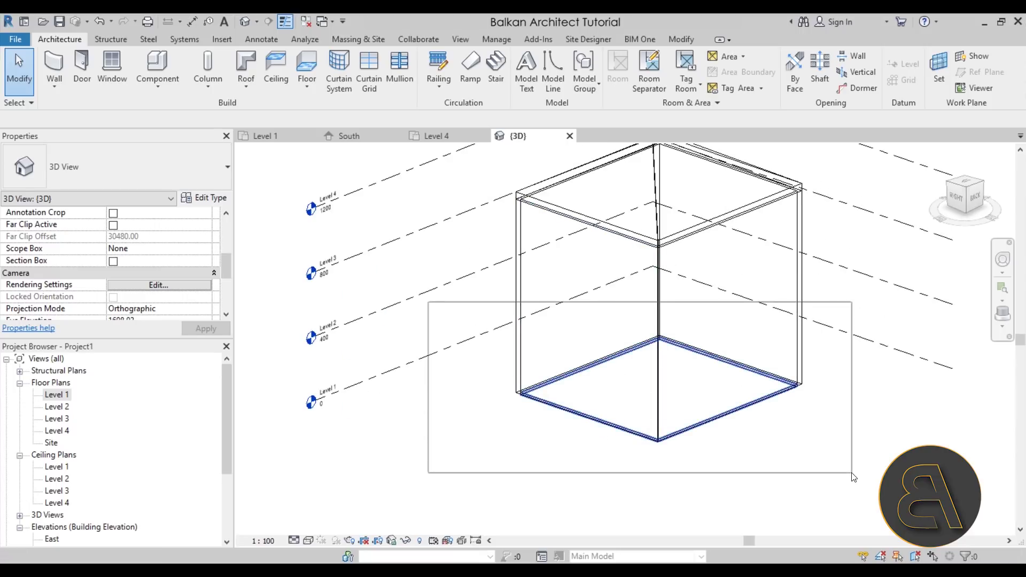
click(748, 405)
scroll(836, 442, up, 2)
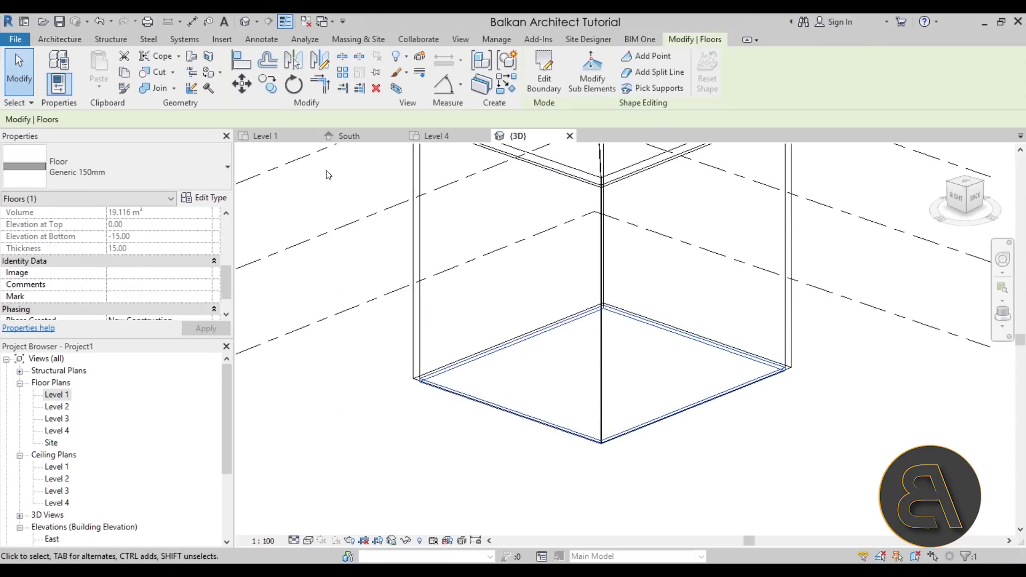
click(124, 75)
click(100, 85)
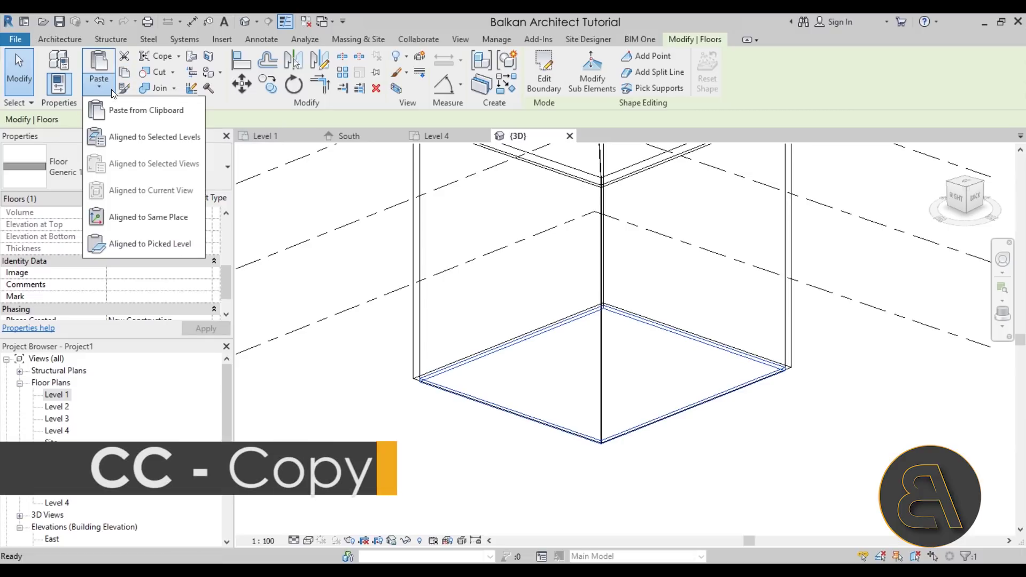
click(131, 137)
click(203, 198)
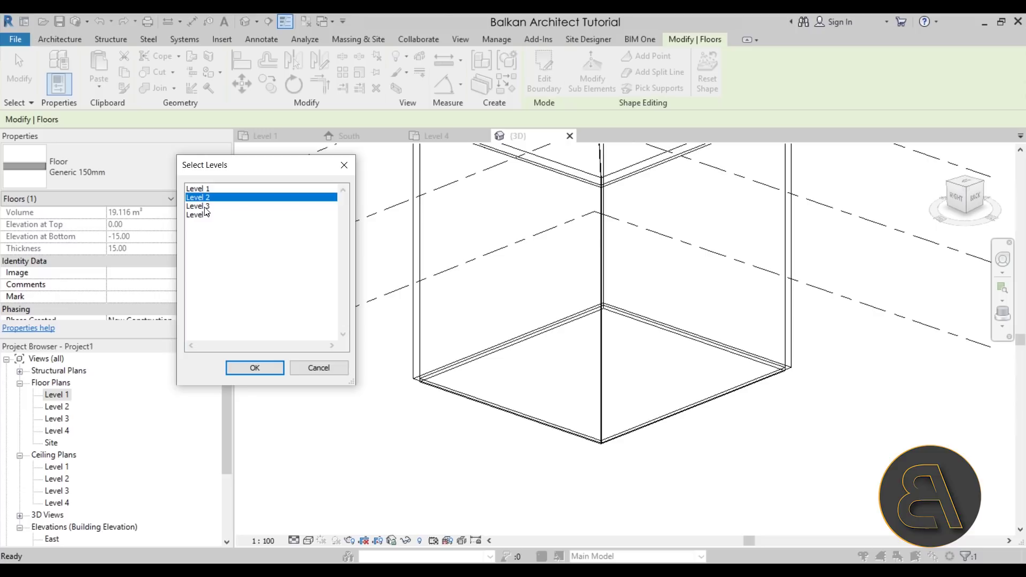
shift+click(202, 207)
click(269, 368)
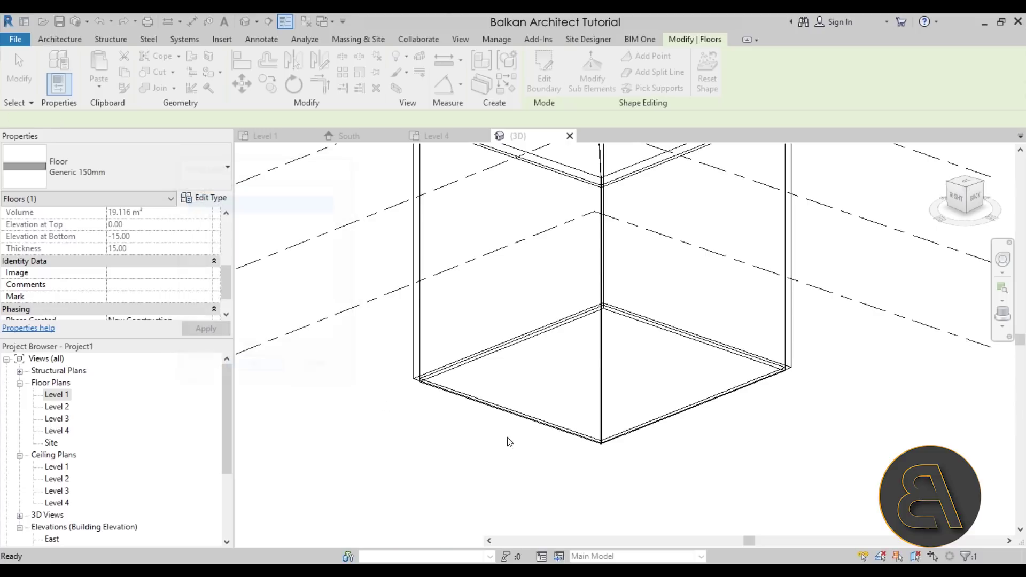
shift+middle_drag(508, 440, 476, 452)
click(560, 480)
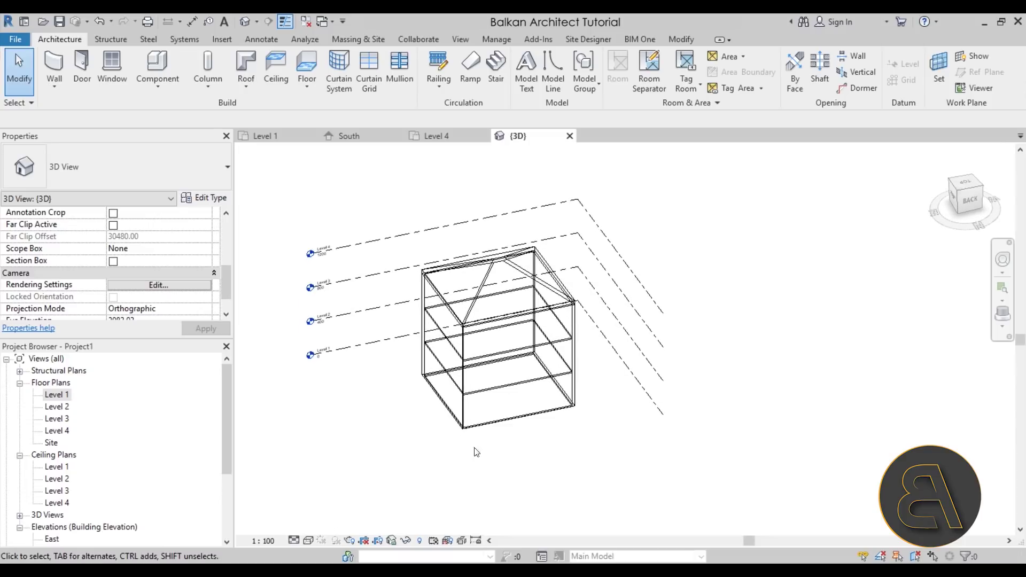
- Set the 3D view's visual style to Hidden Line
click(308, 540)
click(340, 473)
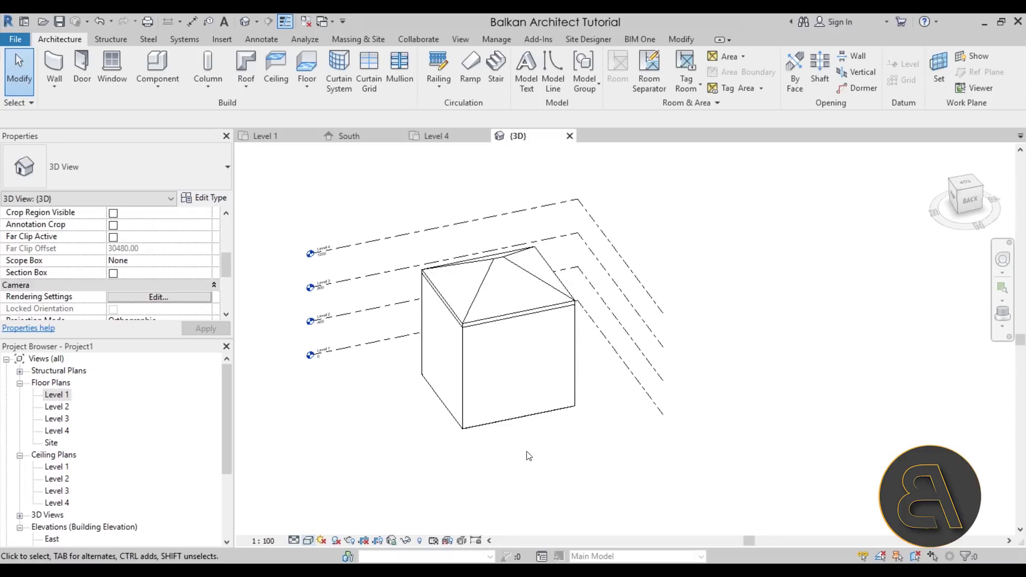
shift+middle_drag(530, 455, 510, 299)
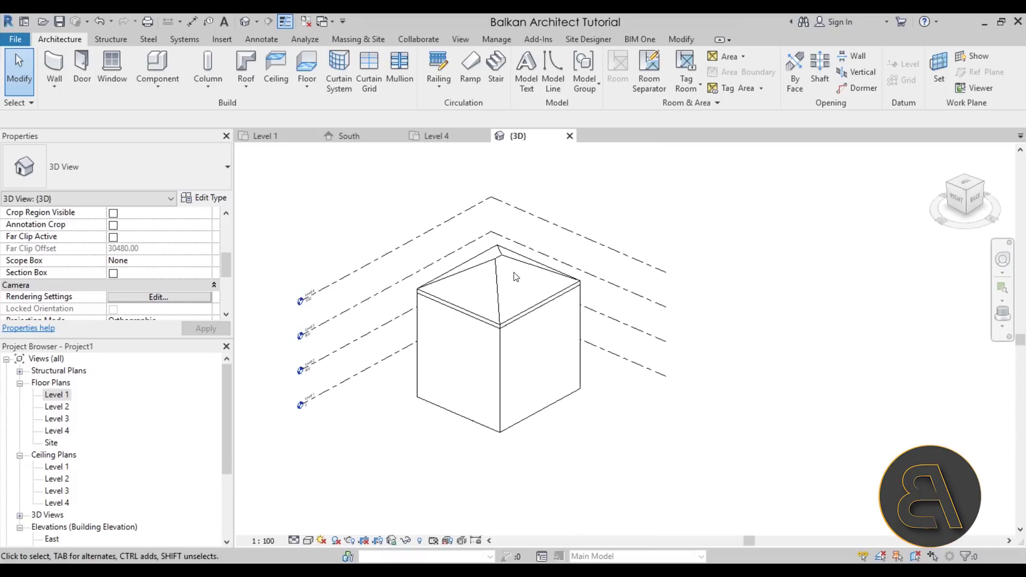
scroll(508, 303, up, 3)
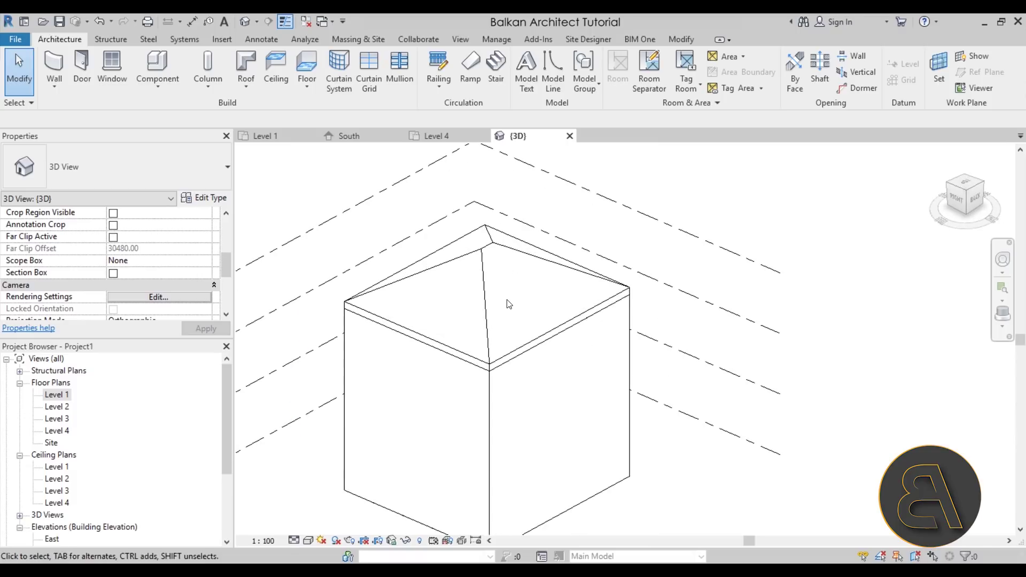
- Cut a circular By Face opening of about 110 cm radius in the middle of the roof's back slope
click(791, 90)
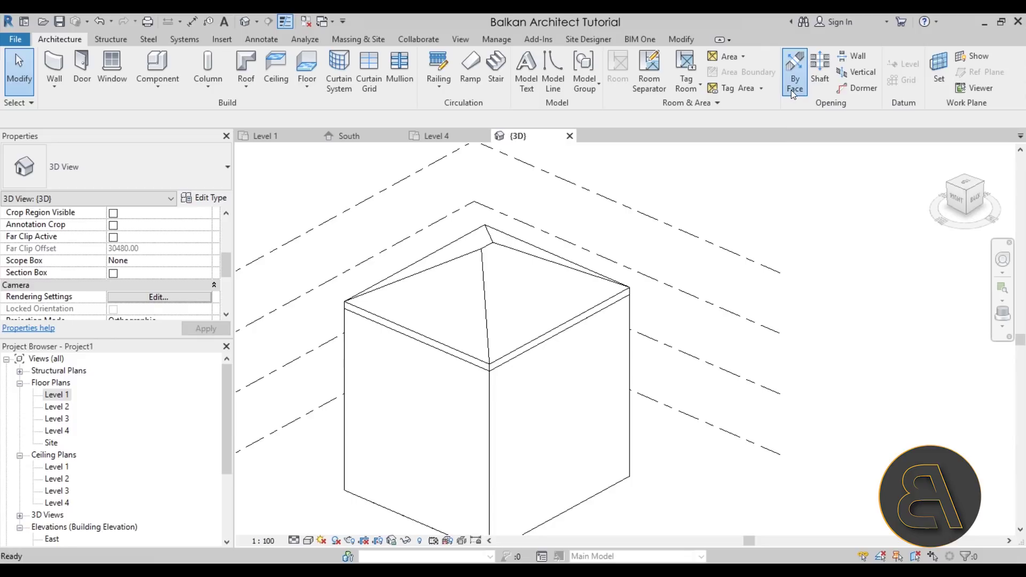
scroll(577, 278, up, 5)
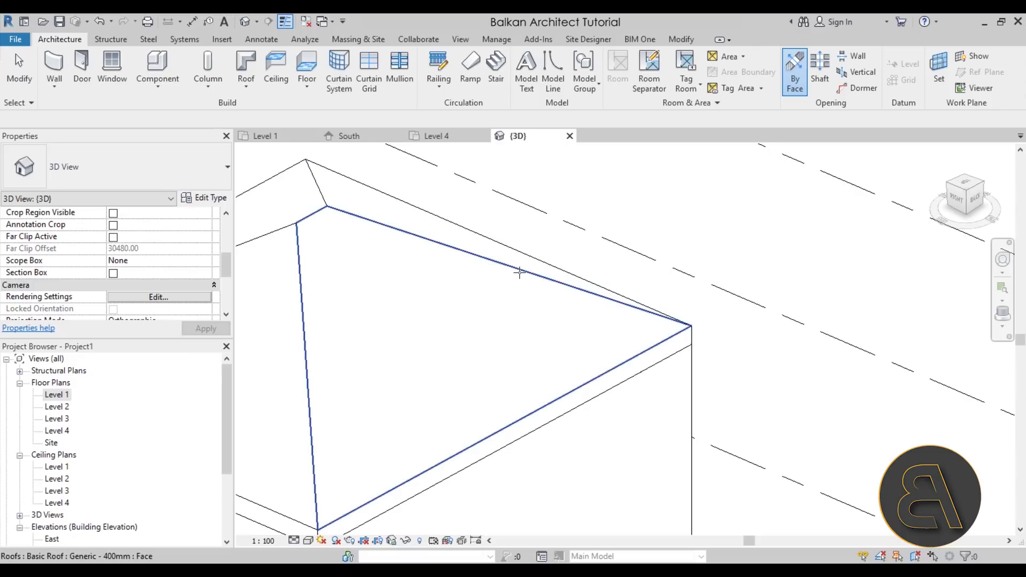
click(517, 271)
scroll(481, 331, down, 3)
shift+middle_drag(545, 339, 546, 300)
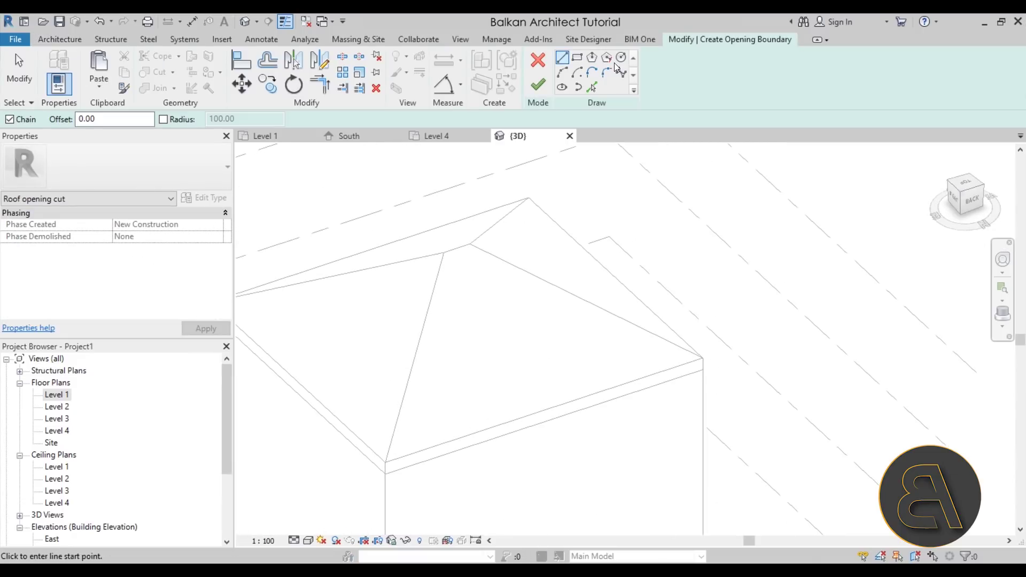
click(621, 57)
click(502, 340)
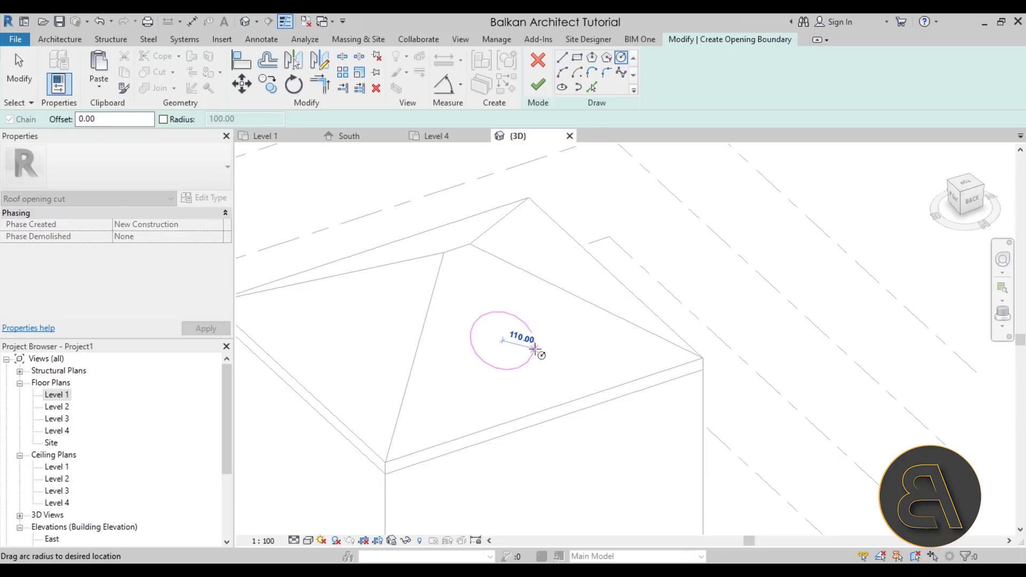
click(535, 348)
click(543, 94)
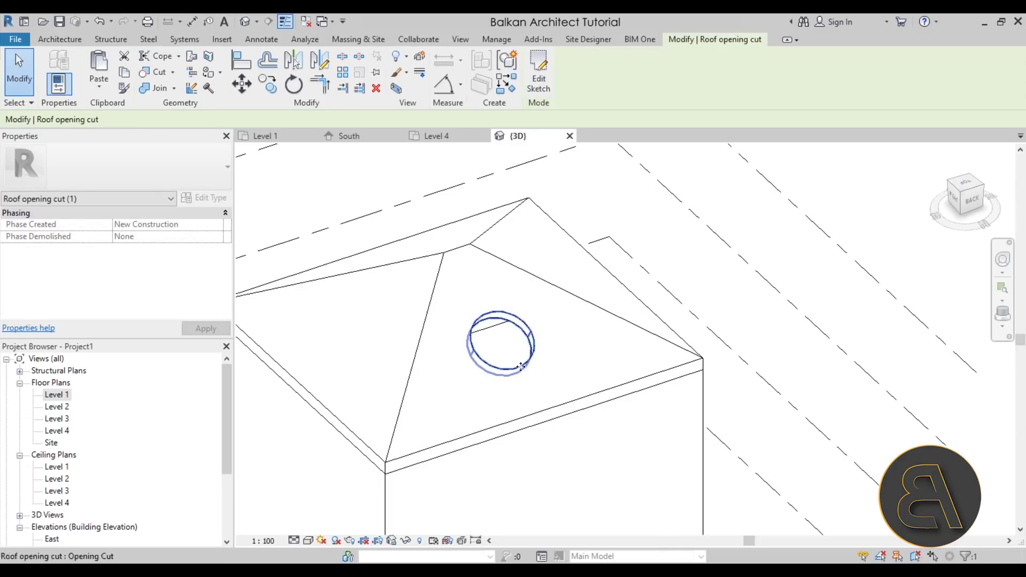
mouse_move(521, 367)
shift+middle_down()
mouse_move(564, 361)
mouse_move(614, 270)
mouse_move(469, 415)
mouse_move(683, 470)
mouse_move(575, 504)
mouse_move(405, 373)
mouse_move(428, 394)
mouse_move(638, 385)
mouse_move(758, 414)
mouse_move(495, 398)
mouse_move(518, 384)
shift+middle_up()
scroll(518, 385, up, 4)
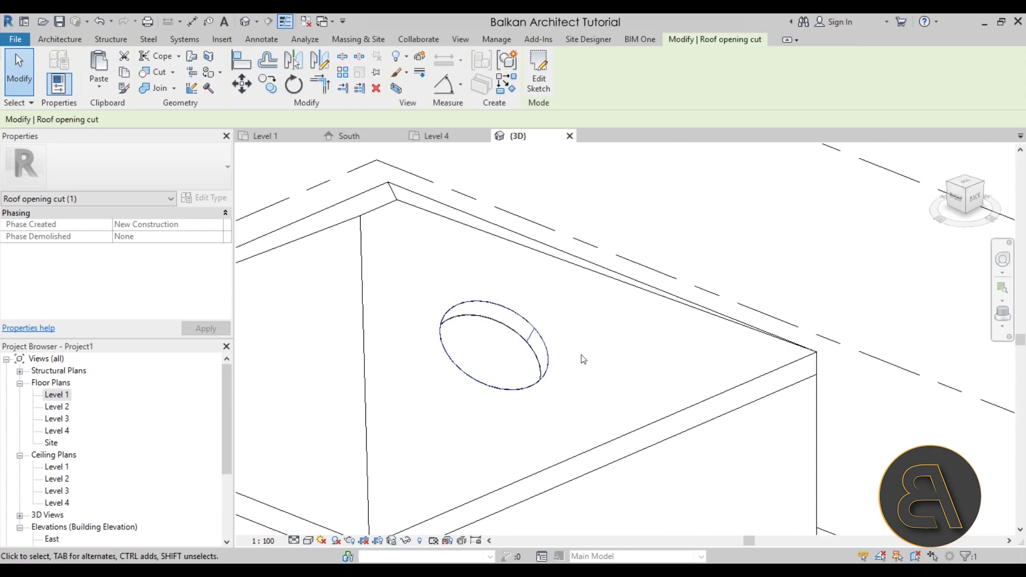
shift+middle_drag(583, 359, 581, 420)
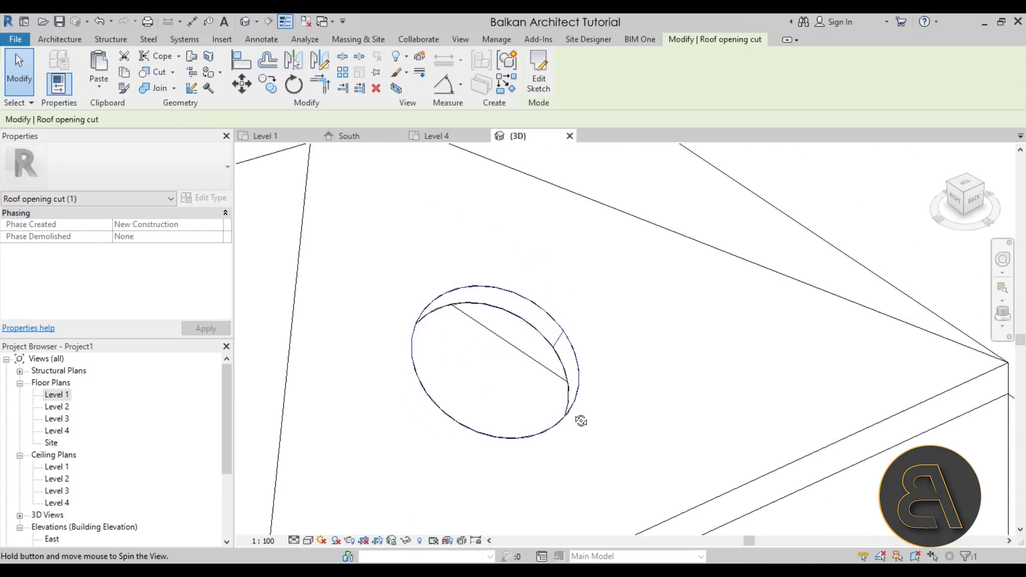
scroll(582, 418, down, 4)
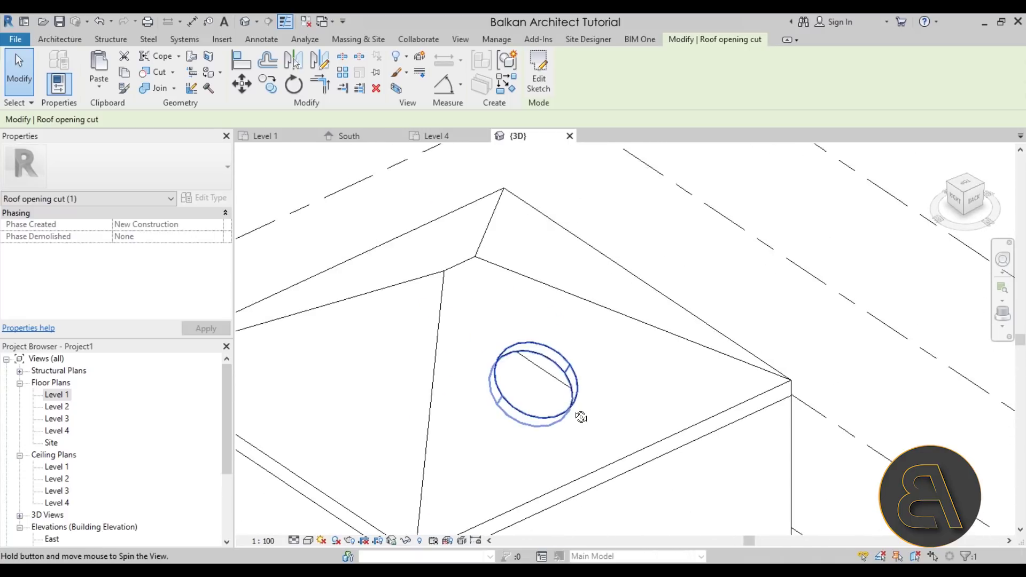
- Cut a circular Vertical opening of about 90 cm radius in the roof slope opposite the existing By Face opening
click(62, 39)
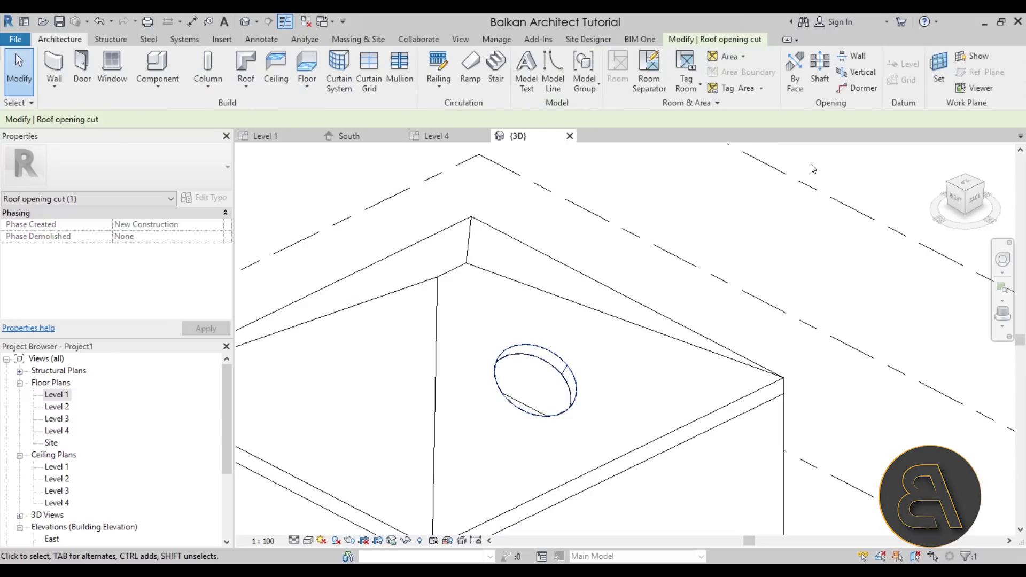
click(859, 73)
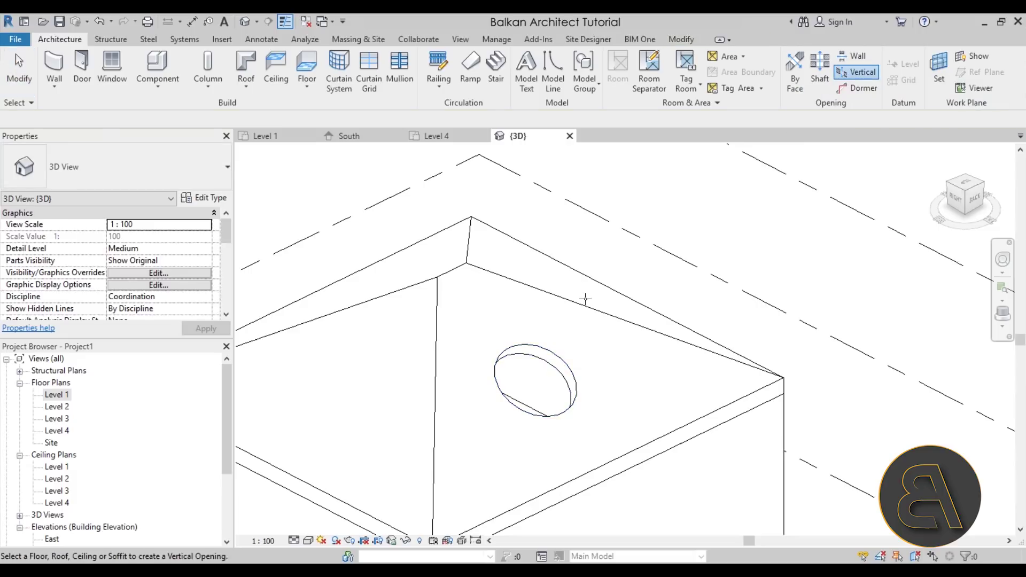
scroll(496, 321, down, 5)
shift+middle_drag(470, 321, 639, 359)
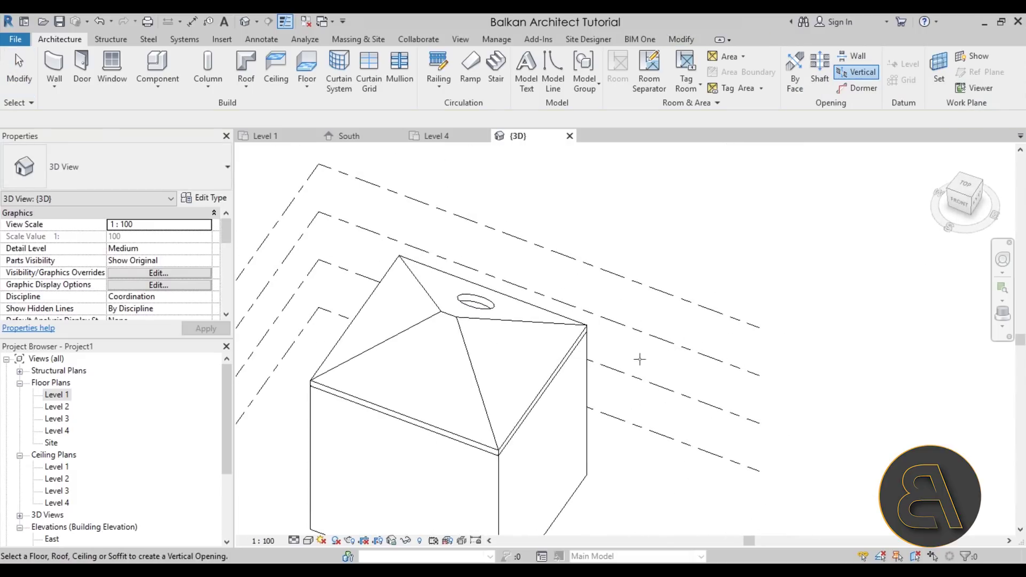
shift+middle_drag(484, 377, 437, 351)
click(437, 351)
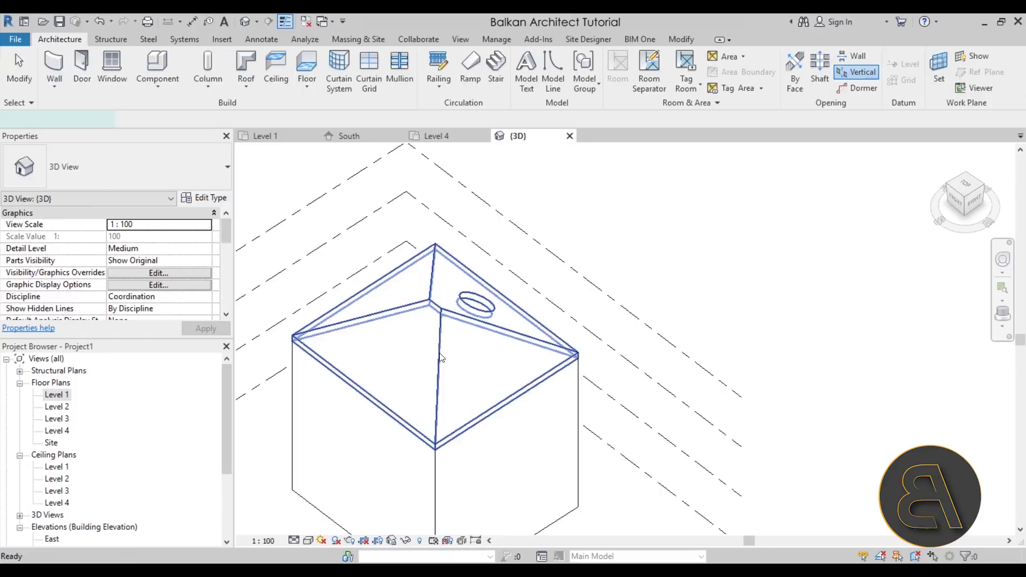
mouse_move(627, 343)
shift+middle_down()
mouse_move(539, 429)
mouse_move(572, 485)
mouse_move(607, 430)
mouse_move(579, 502)
mouse_move(595, 412)
mouse_move(561, 521)
shift+middle_up()
scroll(439, 290, up, 3)
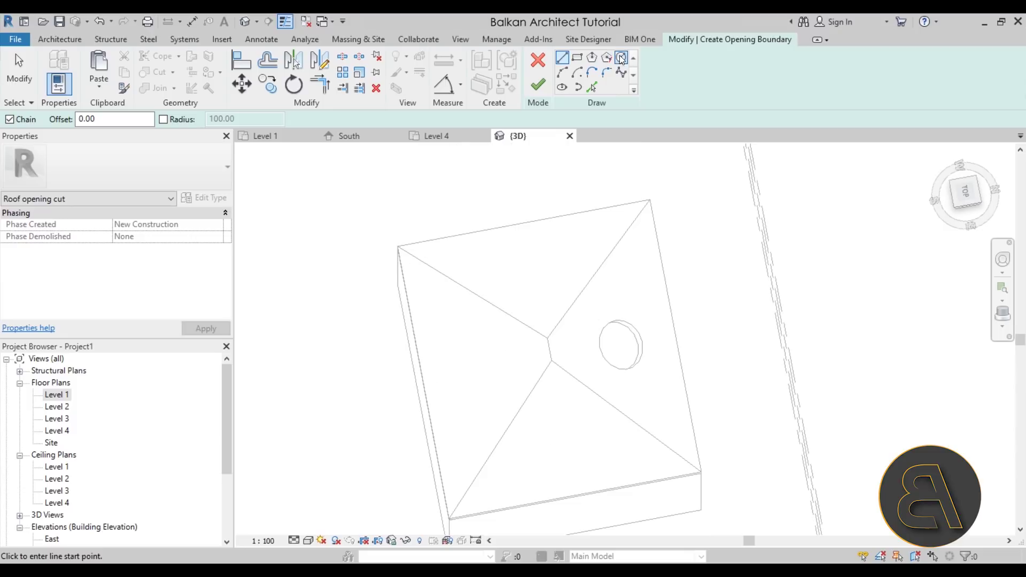
click(479, 362)
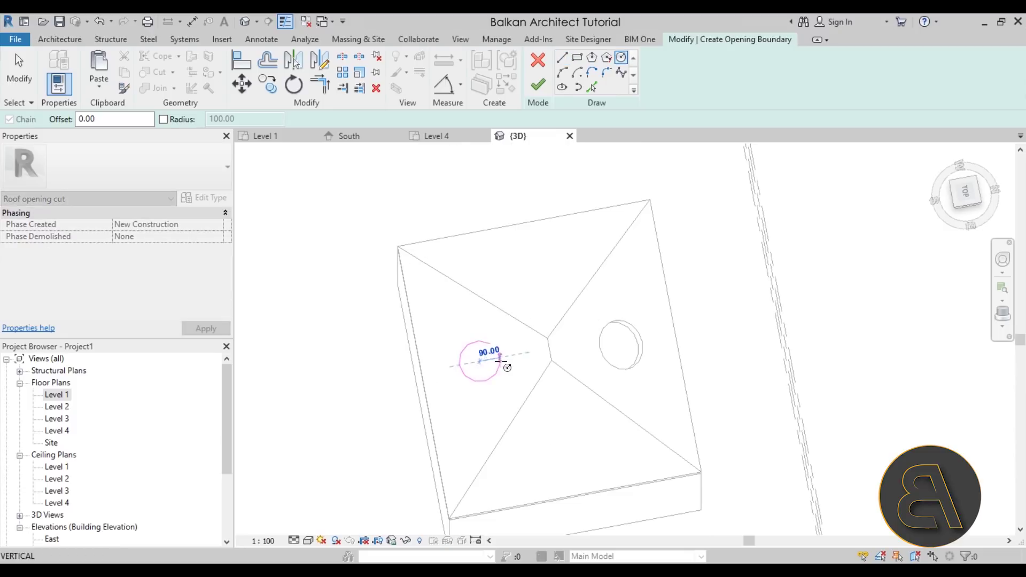
click(508, 363)
mouse_move(508, 367)
shift+middle_down()
mouse_move(727, 97)
mouse_move(564, 256)
mouse_move(627, 219)
shift+middle_up()
click(538, 84)
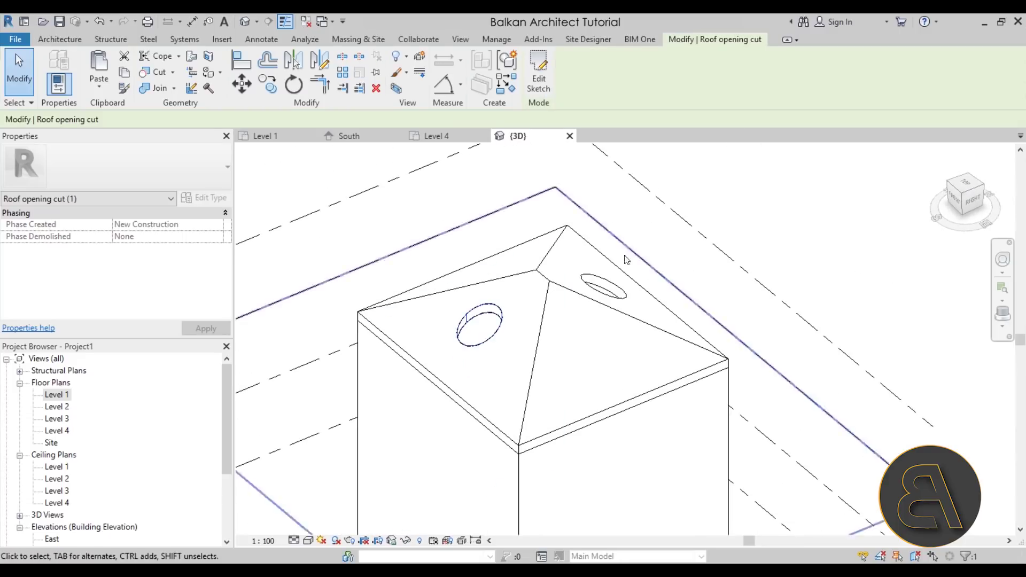
mouse_move(529, 427)
shift+middle_down()
mouse_move(530, 487)
mouse_move(589, 427)
mouse_move(723, 401)
mouse_move(643, 300)
mouse_move(517, 350)
mouse_move(535, 347)
mouse_move(591, 383)
mouse_move(559, 359)
mouse_move(516, 526)
mouse_move(588, 485)
mouse_move(567, 463)
shift+middle_up()
scroll(535, 347, up, 5)
scroll(534, 347, down, 3)
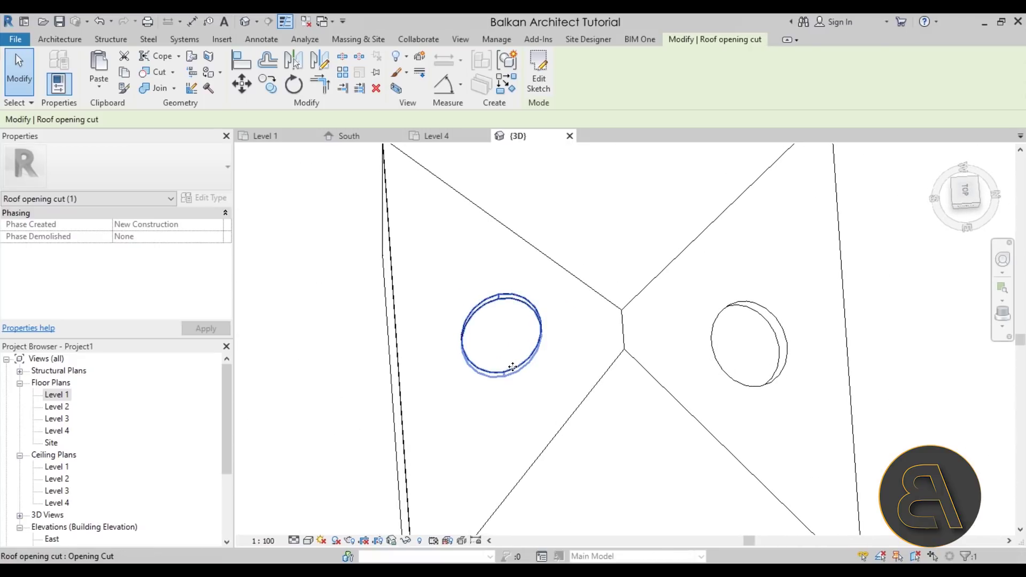
- Place a building section running north to south through both circular roof openings in the Level 4 floor plan
drag(507, 369, 517, 383)
scroll(615, 352, down, 5)
shift+middle_drag(614, 352, 614, 352)
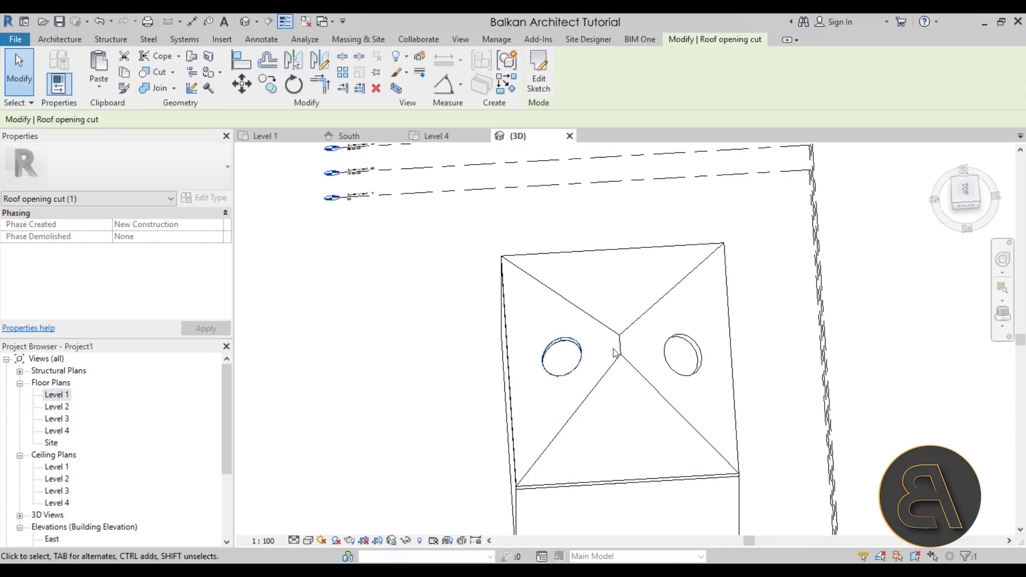
double_click(69, 431)
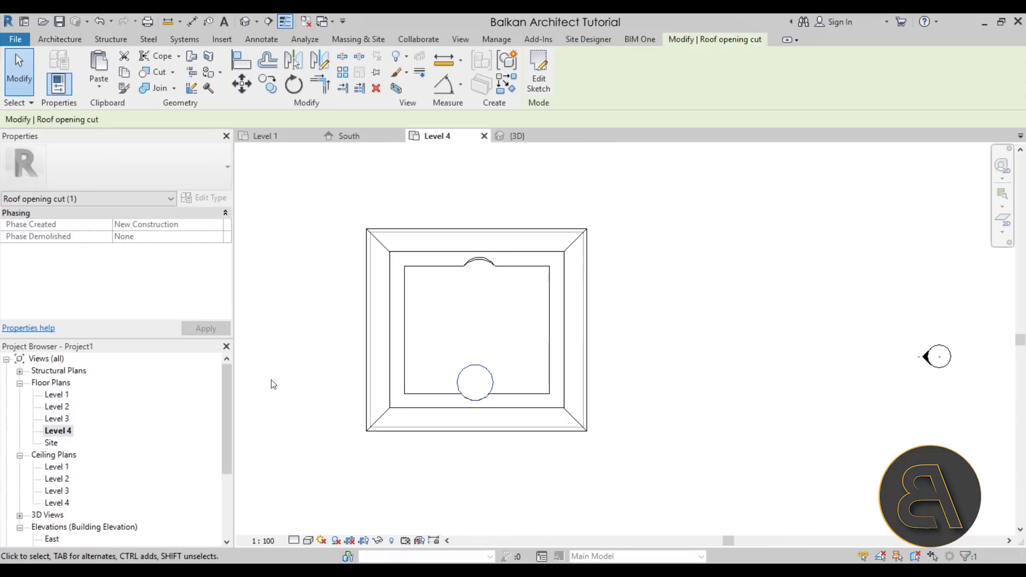
click(336, 244)
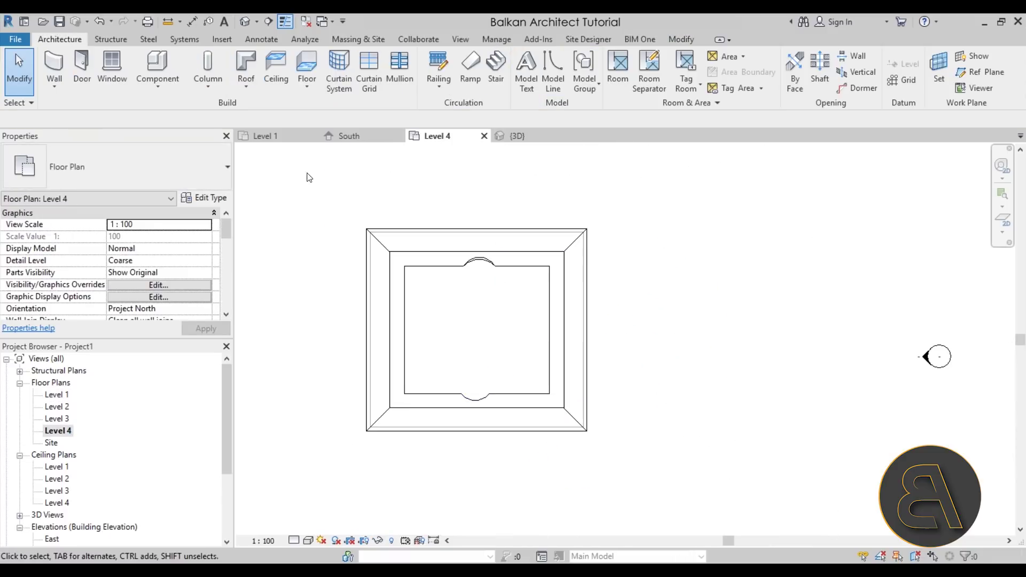
click(269, 22)
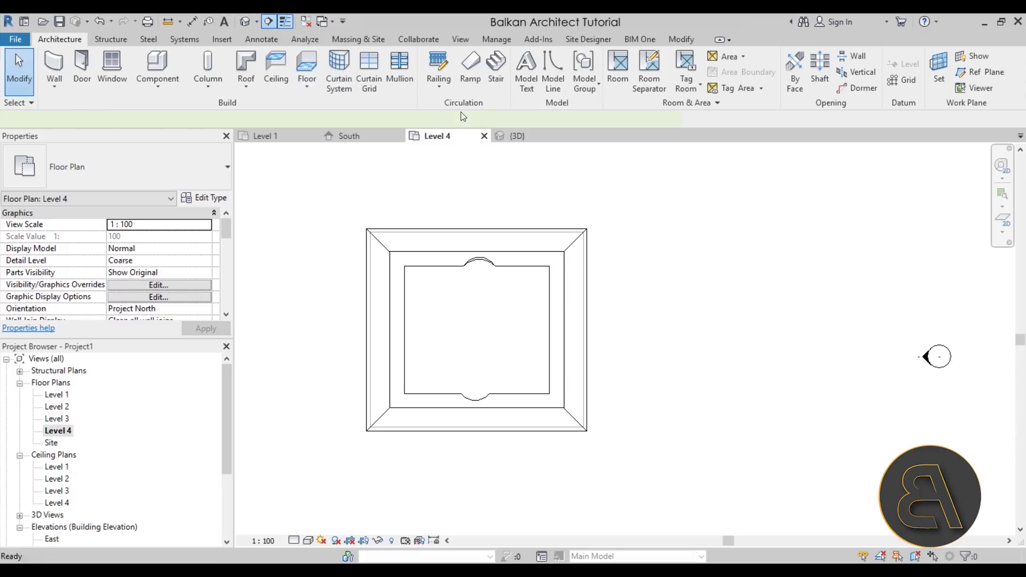
click(480, 205)
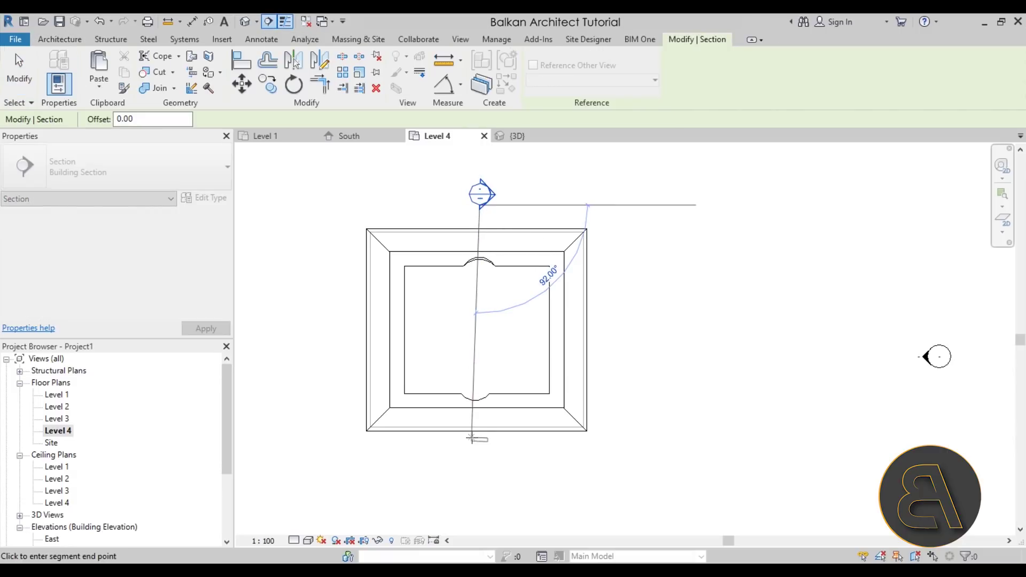
click(479, 460)
key(Escape)
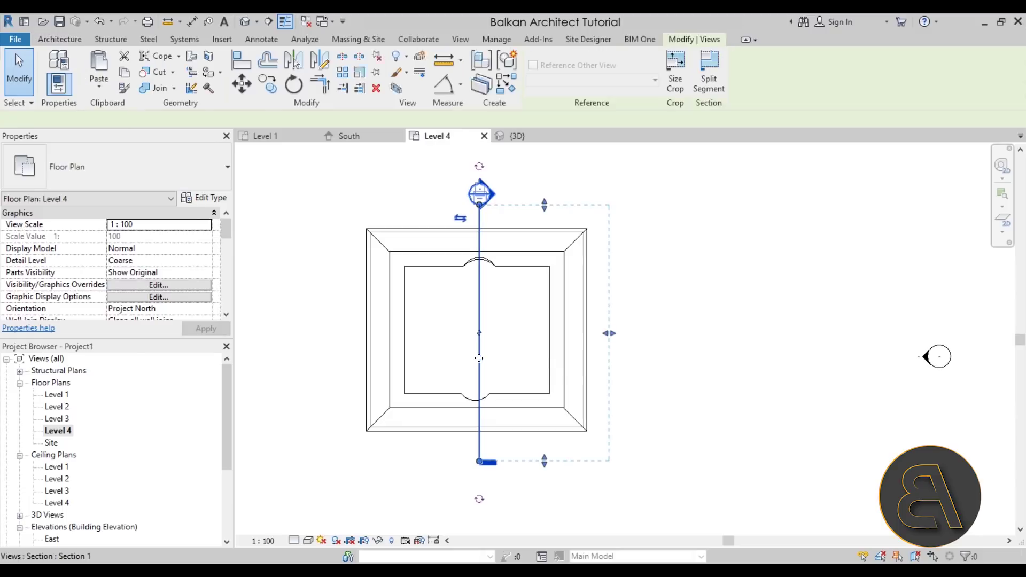
key(Escape)
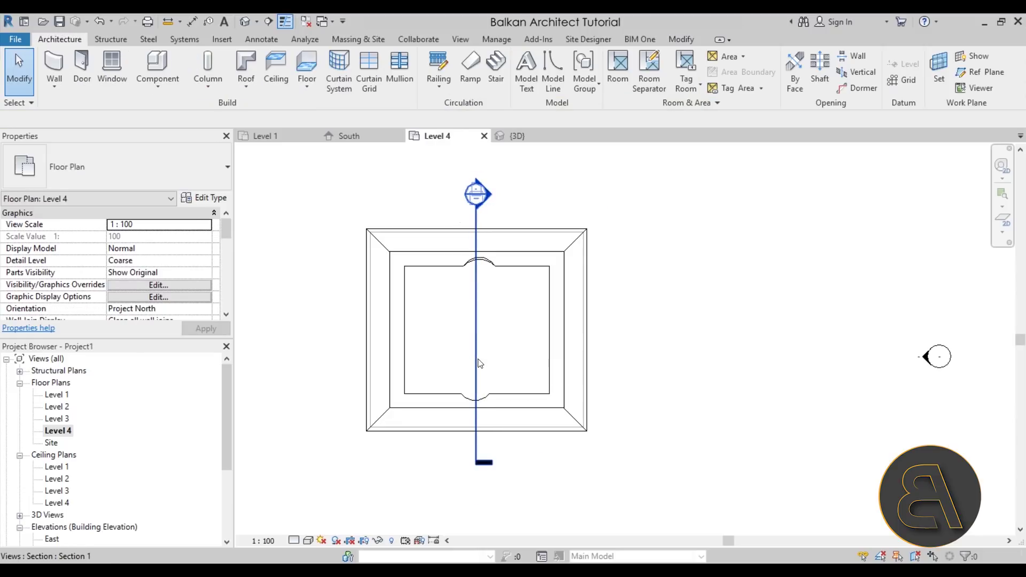
- Open the new section view at the roof and turn off thin lines to show the real line weights
double_click(493, 195)
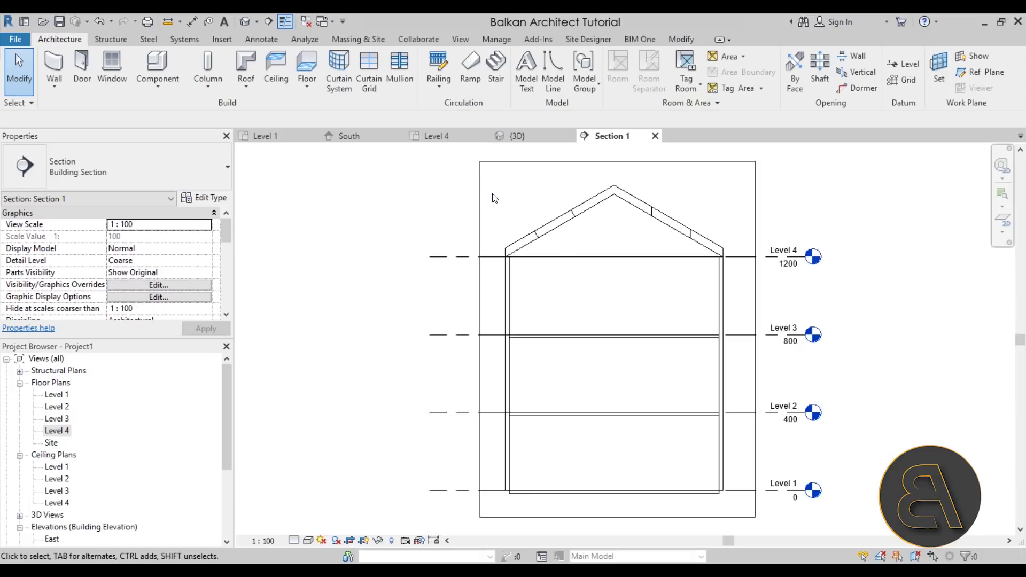
scroll(671, 284, up, 5)
scroll(574, 323, up, 2)
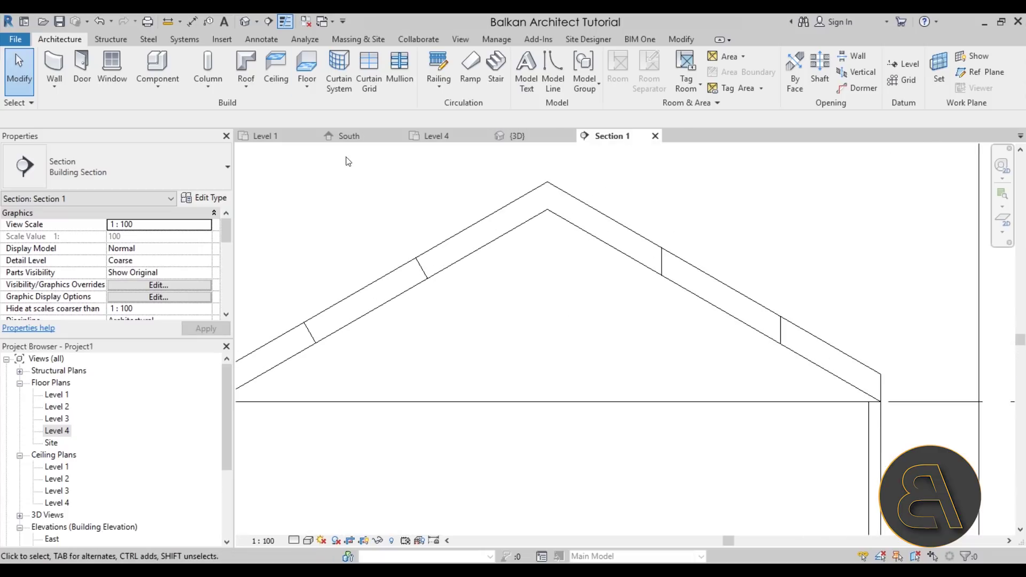
click(281, 23)
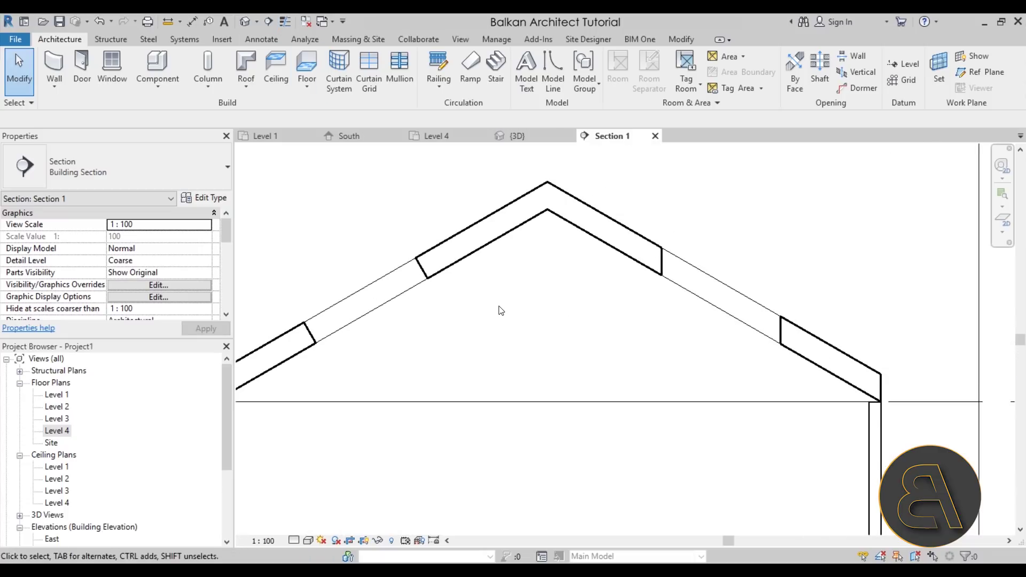
- Compare the cut edges of the By Face and Vertical openings in the roof section
scroll(515, 351, down, 2)
scroll(529, 218, up, 3)
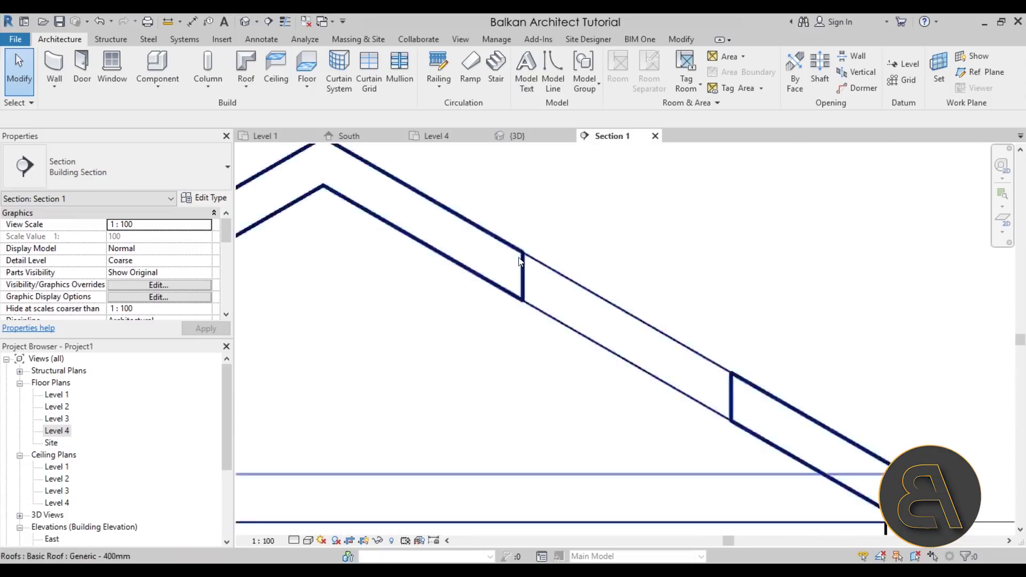
scroll(464, 410, down, 2)
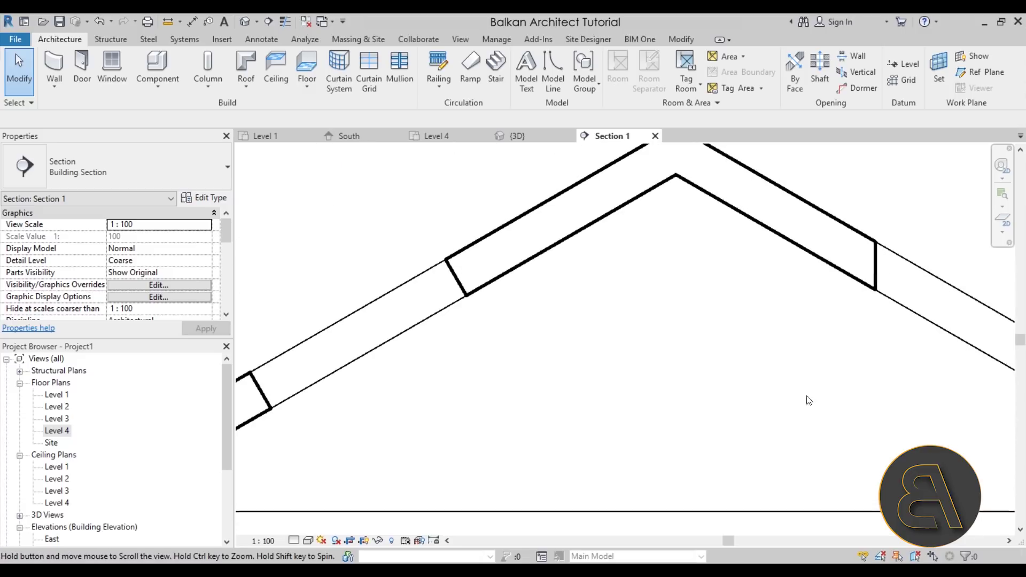
scroll(434, 287, up, 2)
middle_drag(492, 291, 433, 334)
scroll(452, 353, down, 2)
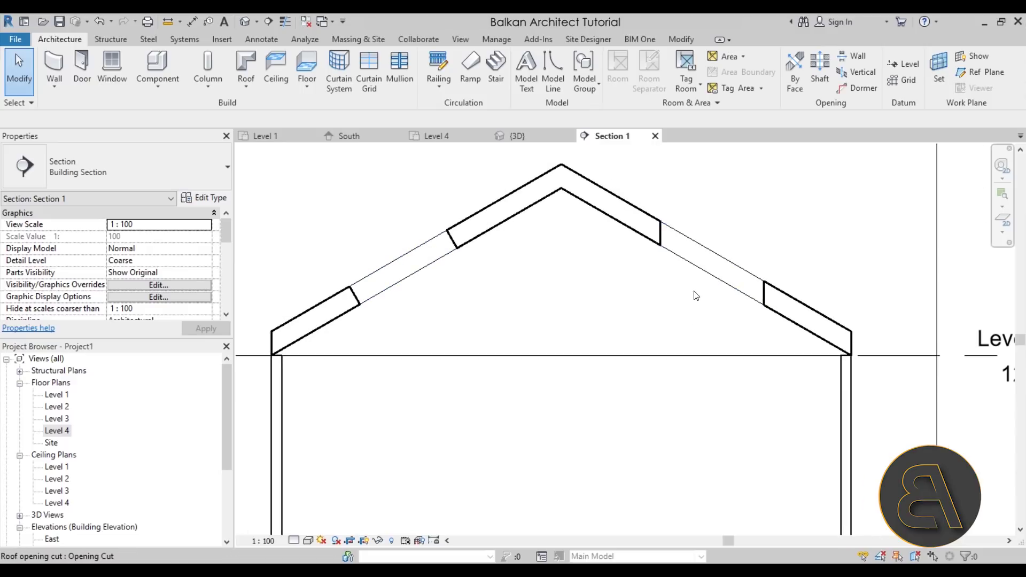
scroll(600, 383, down, 1)
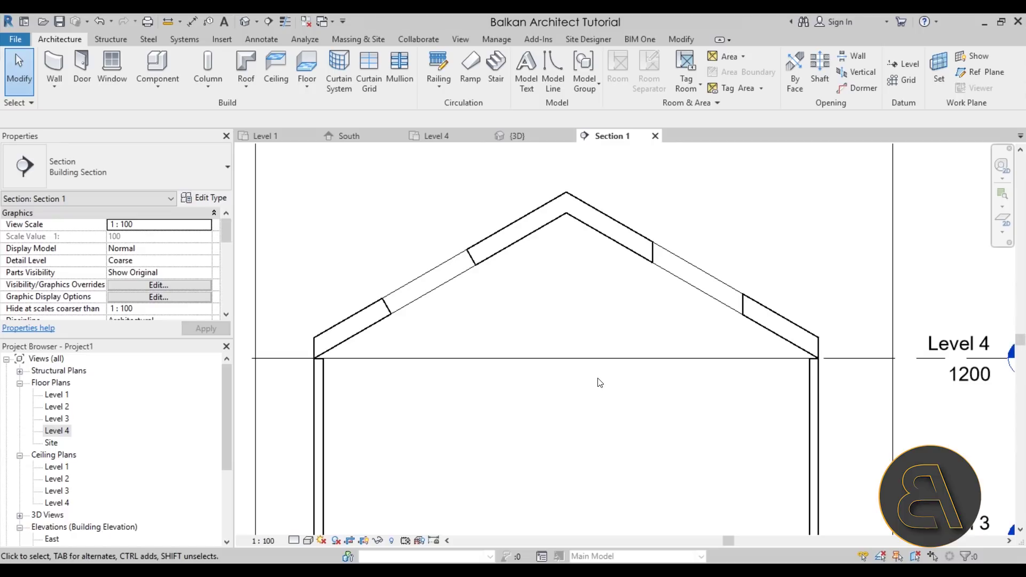
scroll(590, 353, down, 2)
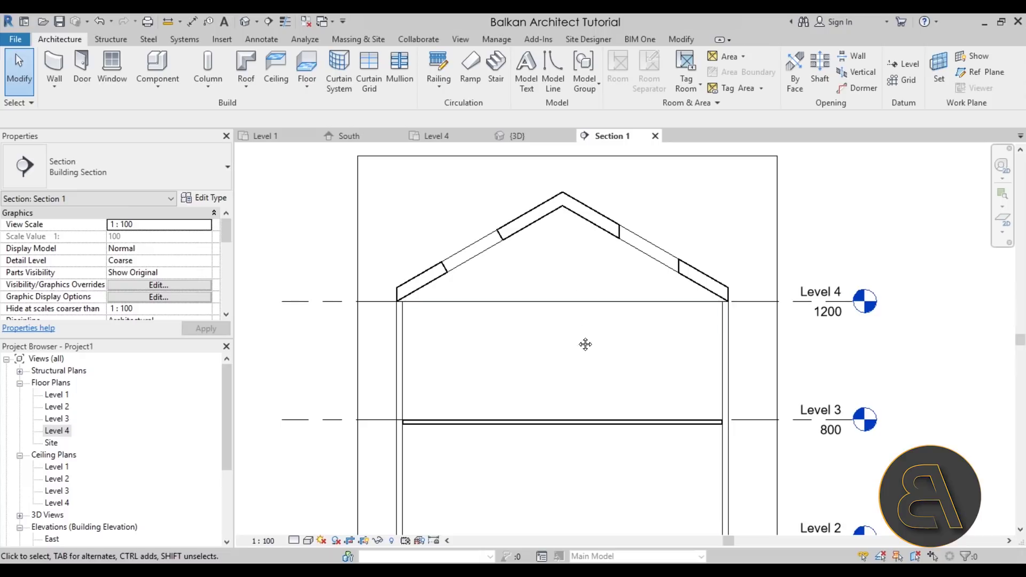
middle_drag(586, 344, 591, 281)
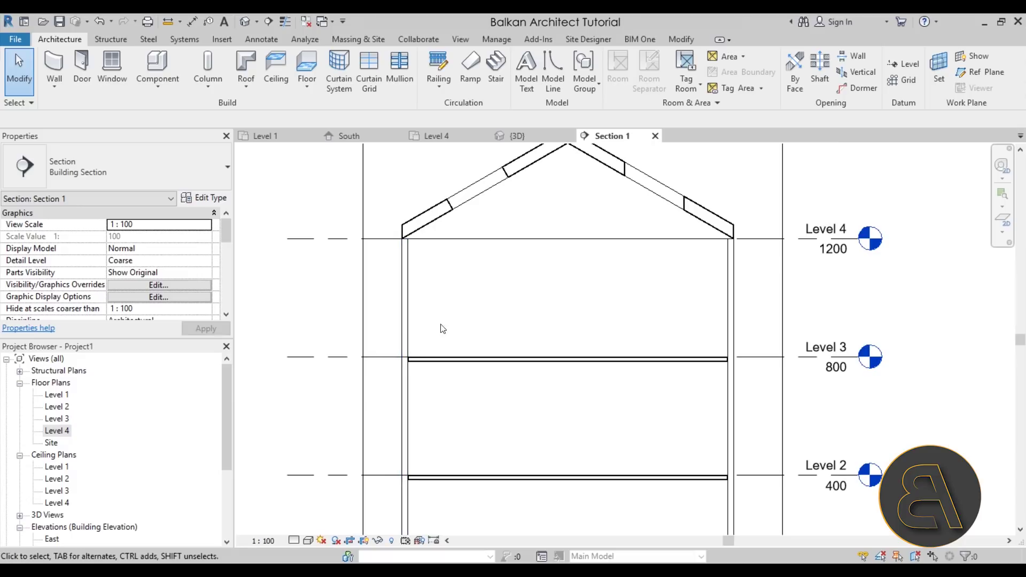
middle_drag(442, 328, 488, 356)
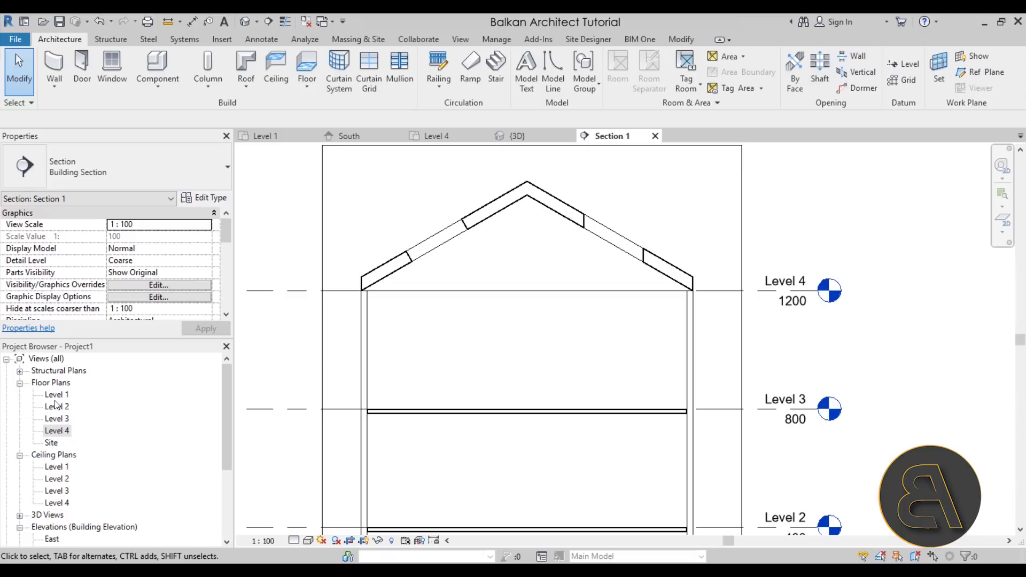
- Cut a rectangular wall opening about 200 cm wide in the west wall on the Level 1 floor plan
click(56, 395)
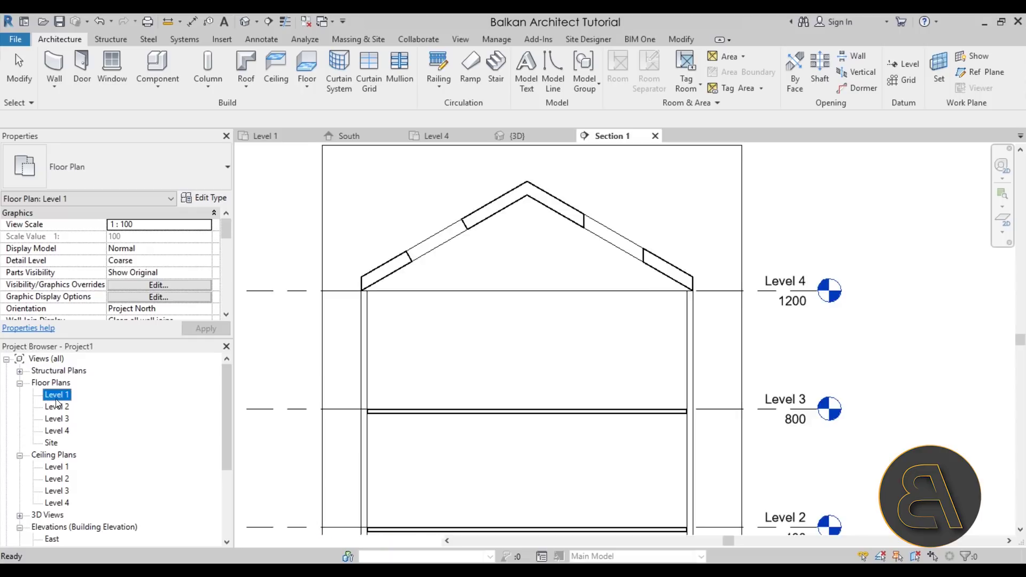
double_click(55, 399)
scroll(339, 324, up, 2)
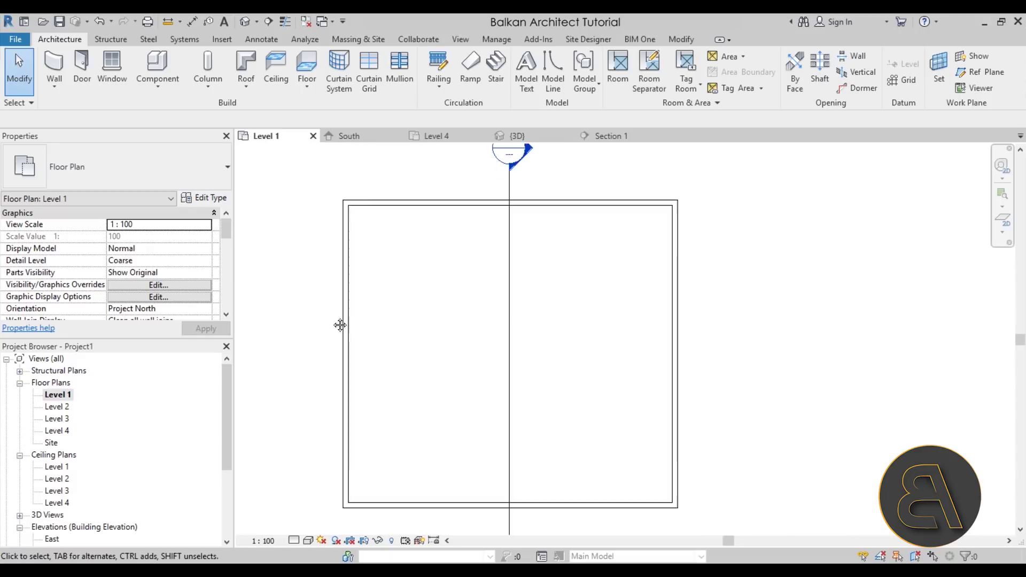
click(863, 63)
scroll(417, 304, up, 3)
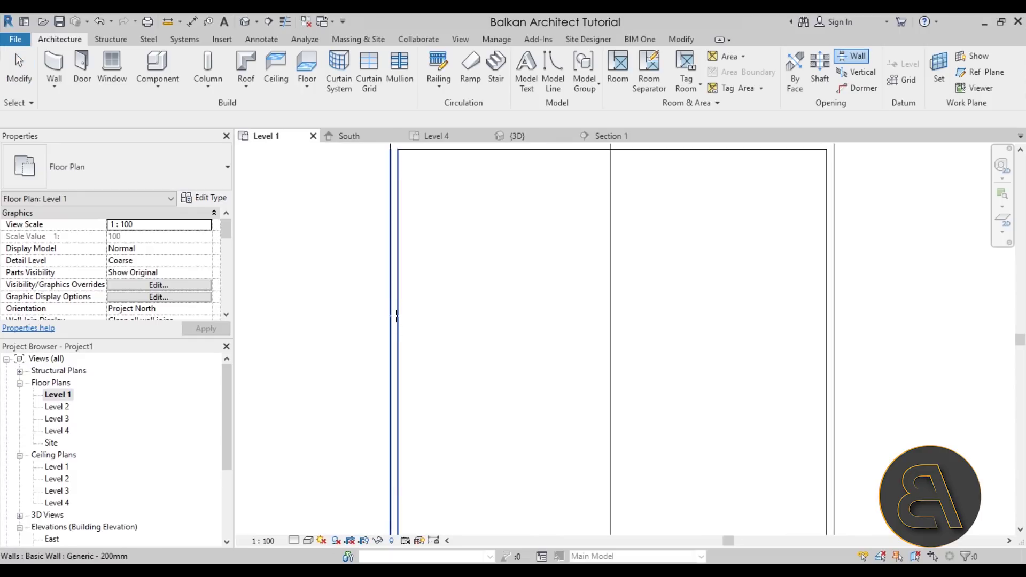
click(396, 316)
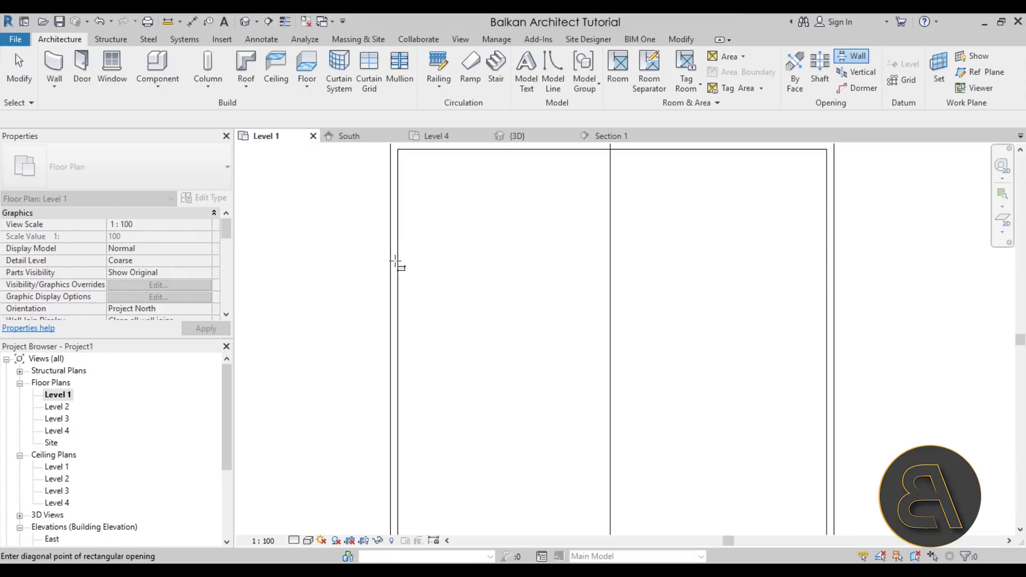
click(399, 335)
scroll(373, 273, up, 2)
scroll(372, 274, up, 1)
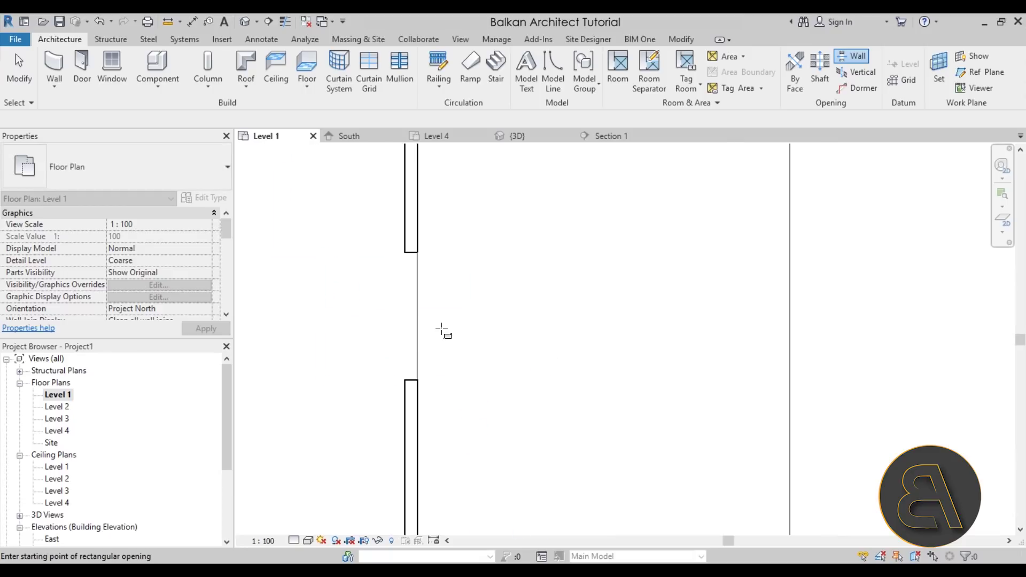
key(Escape)
- Widen the wall opening to 220 cm and move it 420 cm from the north end and 440 cm from the south end
click(413, 322)
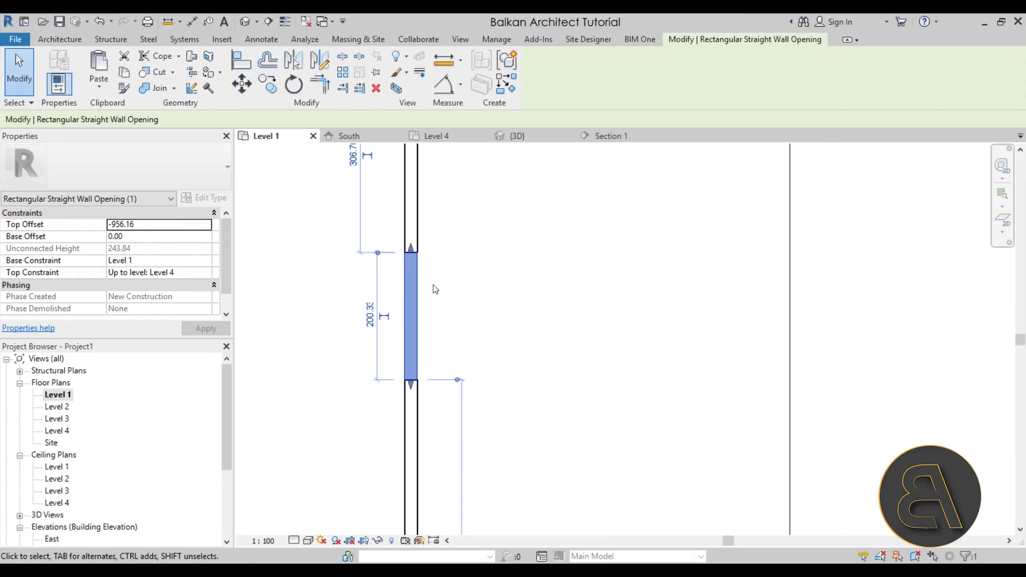
mouse_move(412, 247)
mouse_down()
mouse_move(409, 280)
mouse_move(411, 232)
mouse_move(411, 289)
mouse_move(411, 240)
mouse_up()
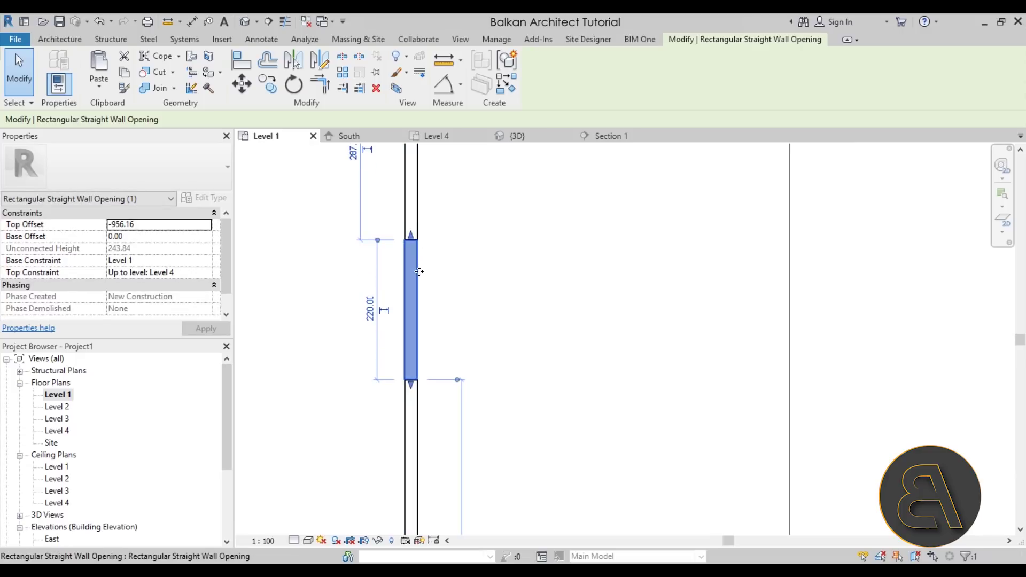
drag(413, 281, 407, 373)
scroll(494, 316, down, 2)
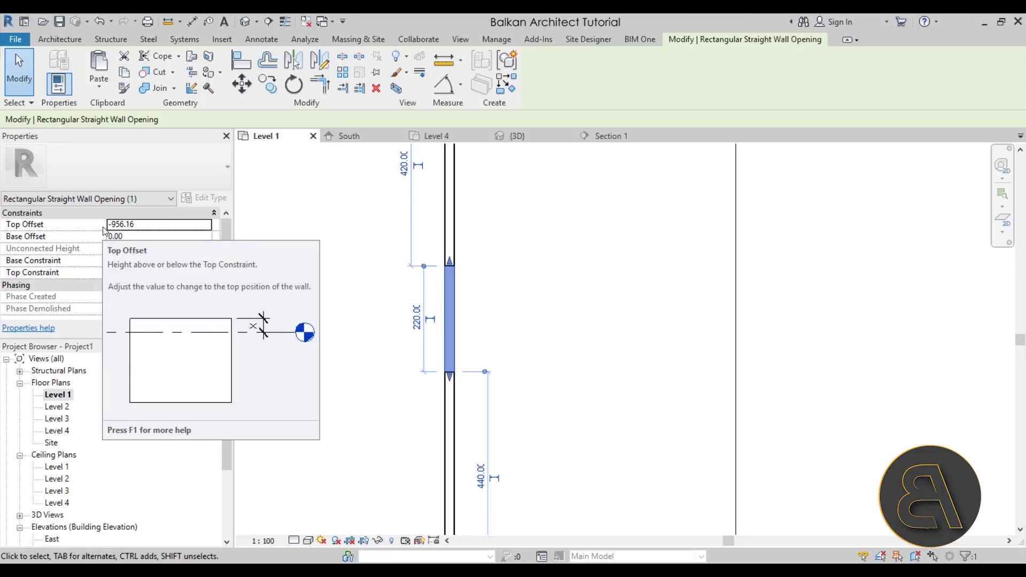
click(542, 238)
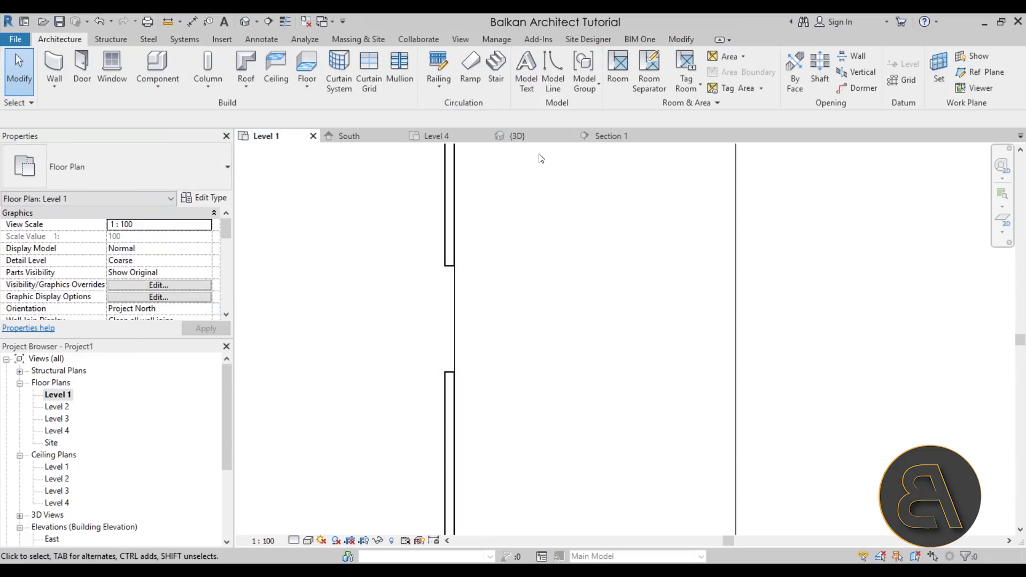
- Constrain the wall opening's top up to Level 2 with a top offset of -100 cm, working in the 3D view
click(516, 136)
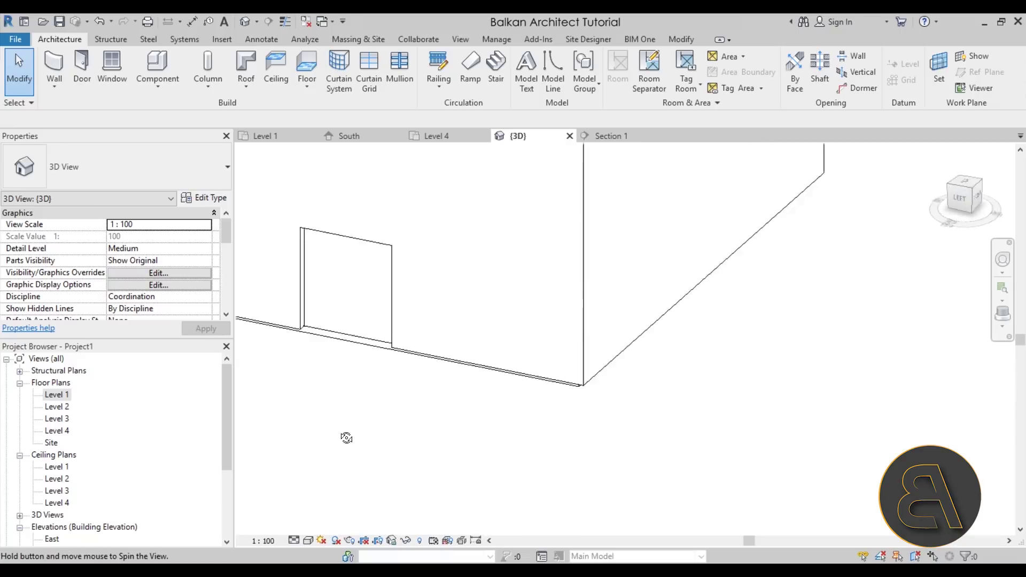
click(493, 364)
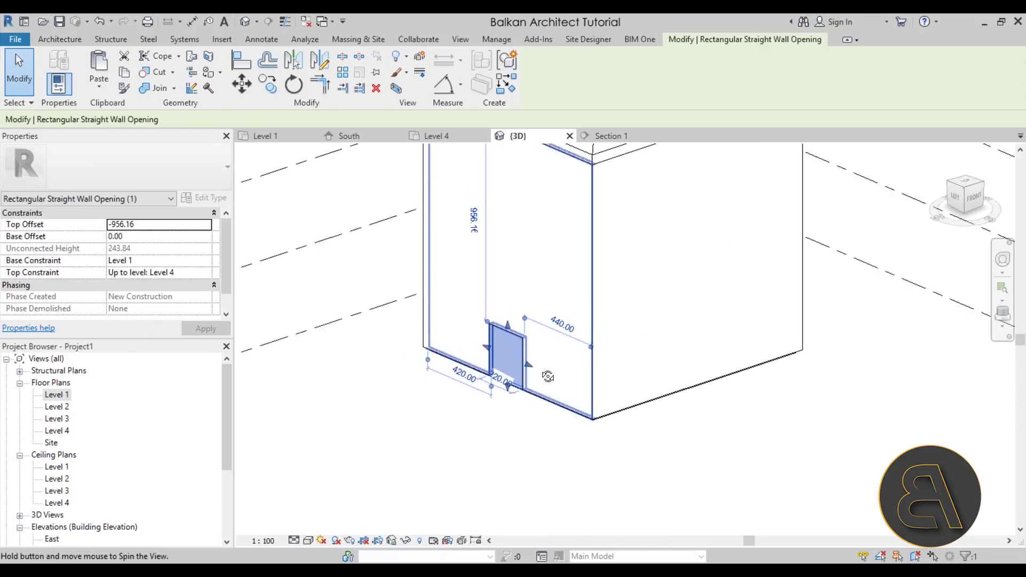
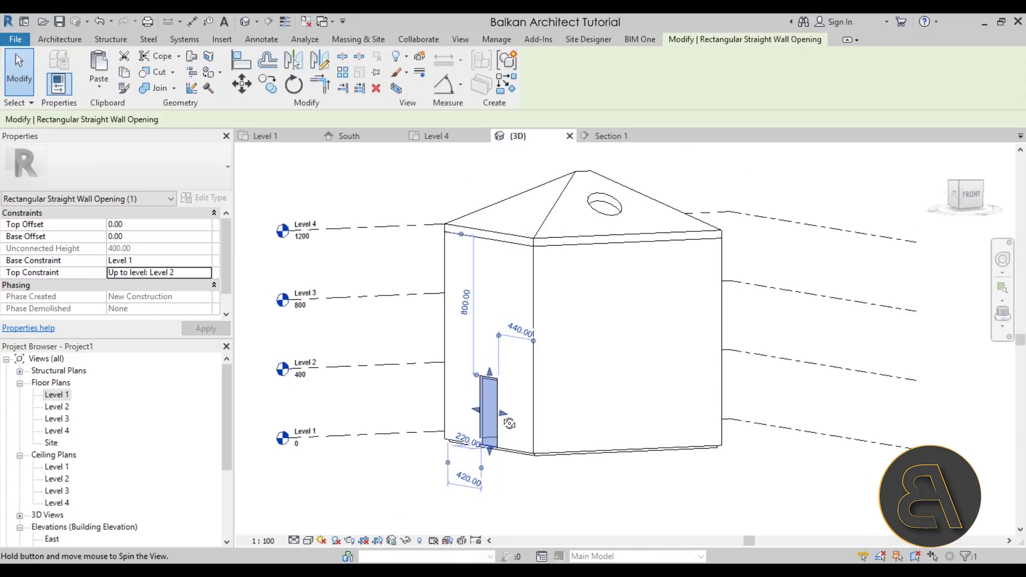
scroll(579, 338, up, 5)
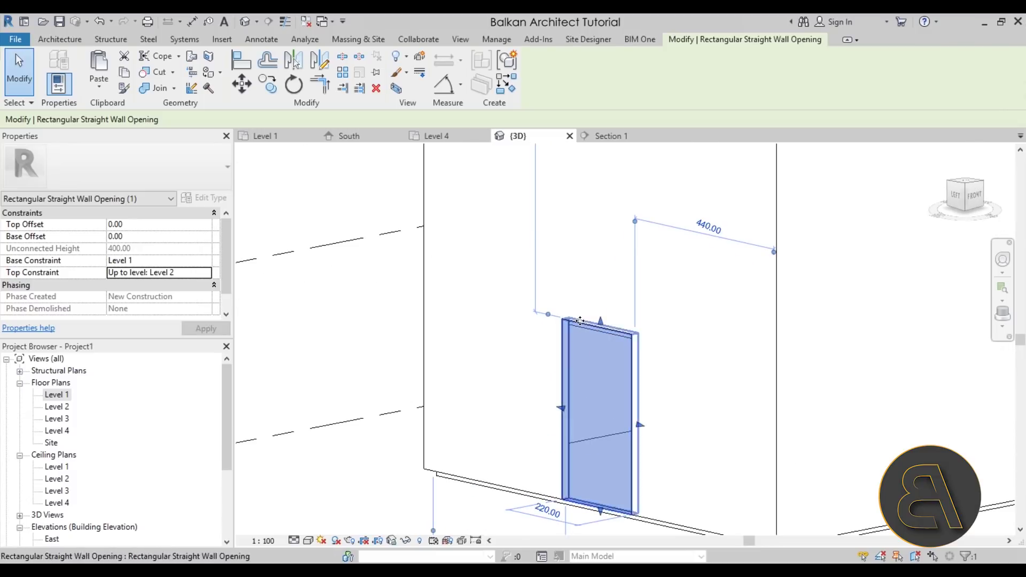
click(144, 225)
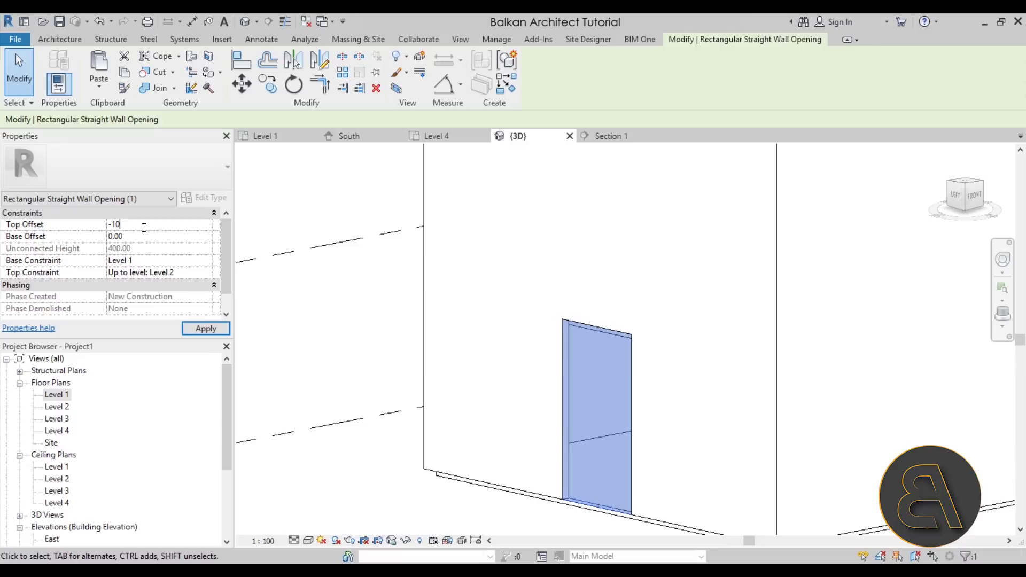
key(Return)
shift+middle_drag(599, 428, 618, 435)
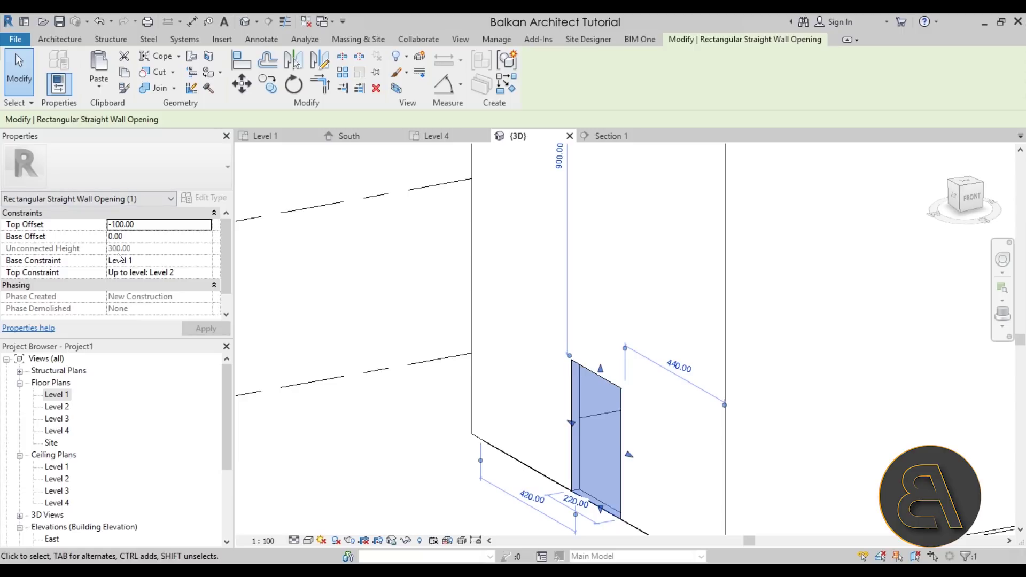
- Examine the wall opening's height against the Level 1 and Level 2 markers in the 3D view
middle_drag(596, 398, 928, 505)
scroll(515, 323, up, 3)
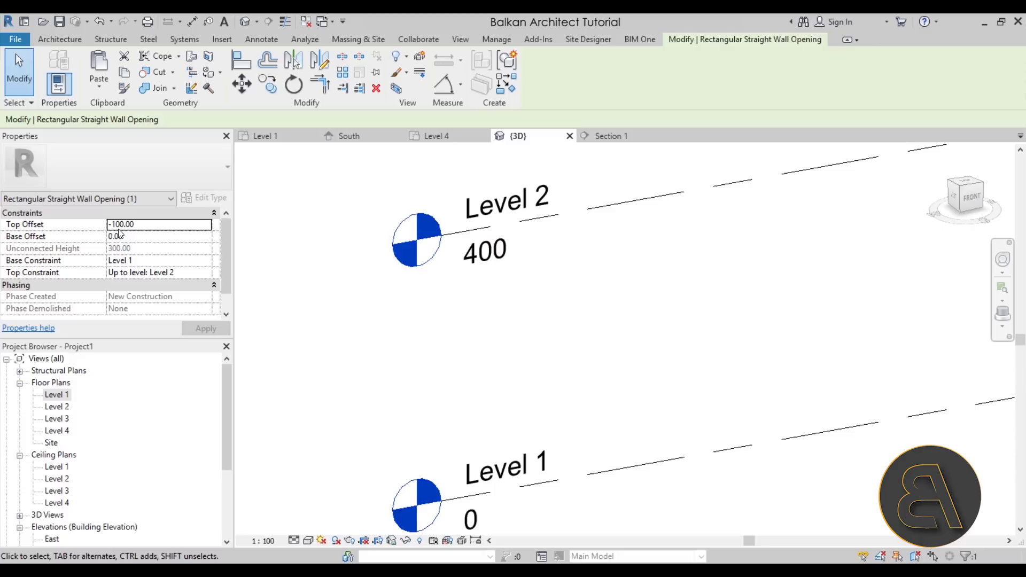
scroll(509, 322, down, 3)
middle_drag(629, 389, 502, 347)
scroll(650, 433, up, 2)
shift+middle_drag(650, 433, 409, 458)
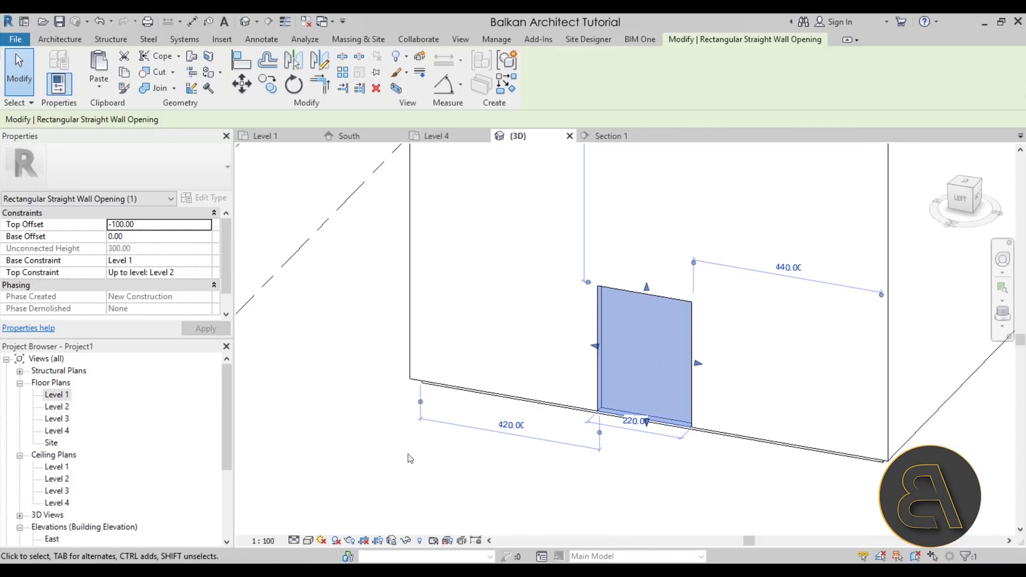
scroll(52, 502, down, 2)
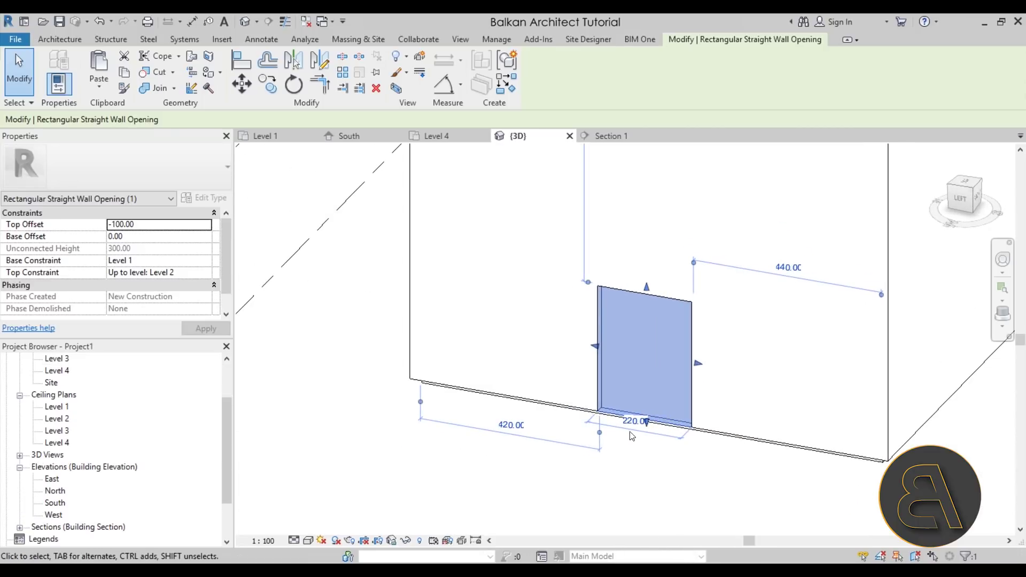
- Resize the wall opening to 200 cm wide, with a base offset of 90 cm and a top offset of -160 cm
scroll(632, 436, up, 3)
drag(637, 417, 635, 351)
drag(546, 251, 494, 251)
drag(605, 180, 606, 220)
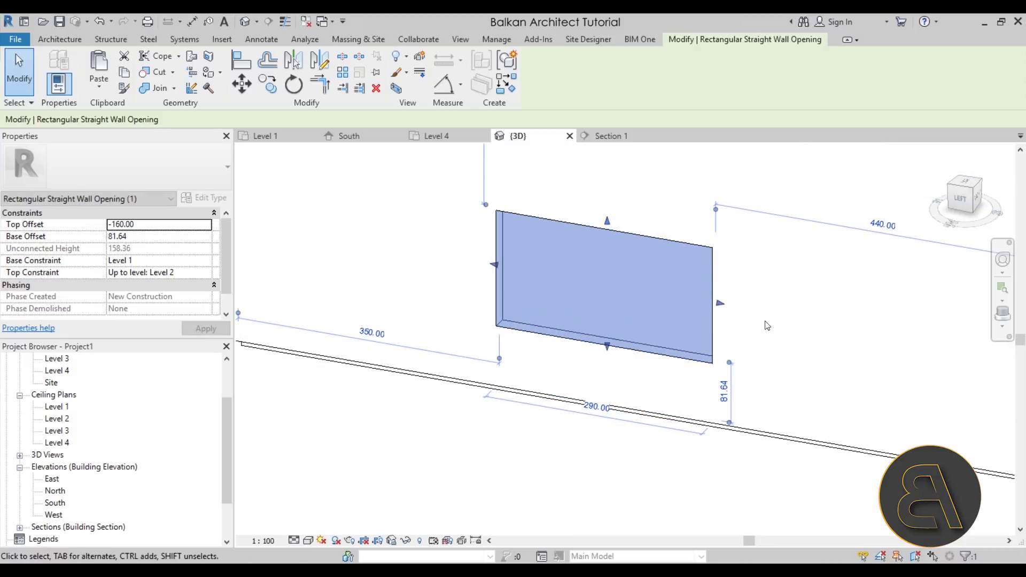
drag(719, 305, 647, 300)
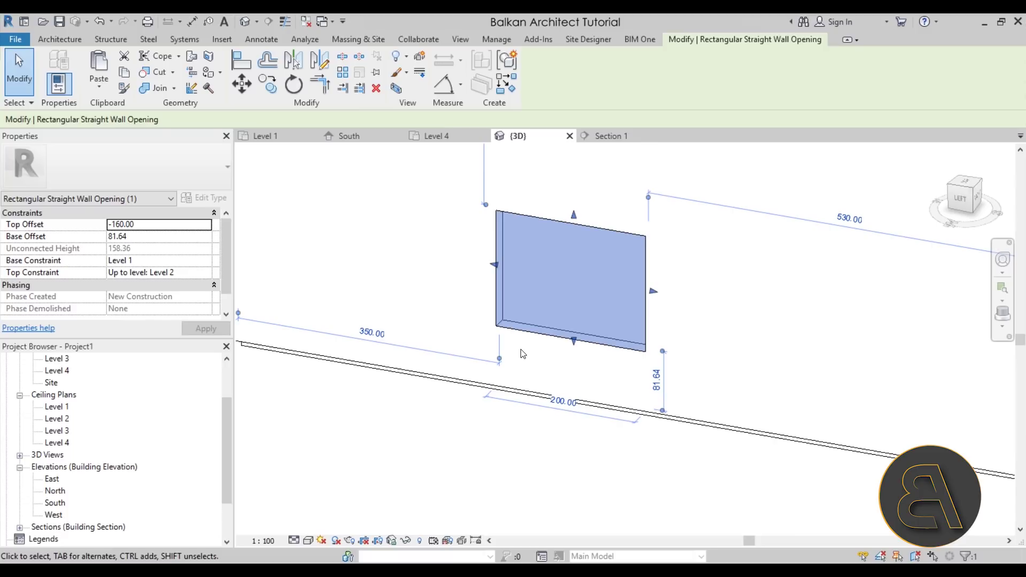
drag(572, 340, 575, 329)
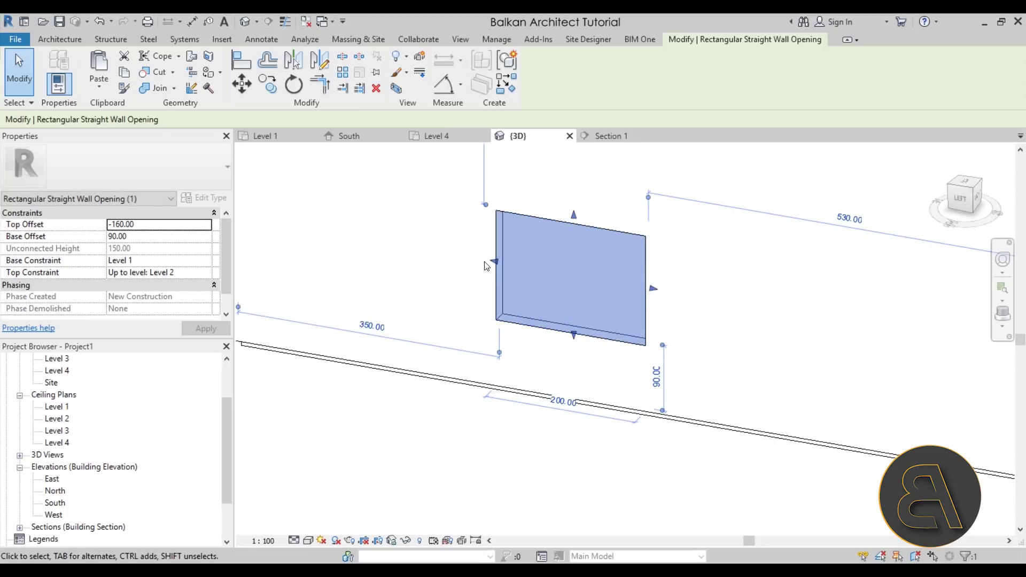
- Examine the resized wall opening and its distances on the west wall in the 3D view
key(Escape)
shift+middle_drag(584, 305, 565, 353)
click(593, 316)
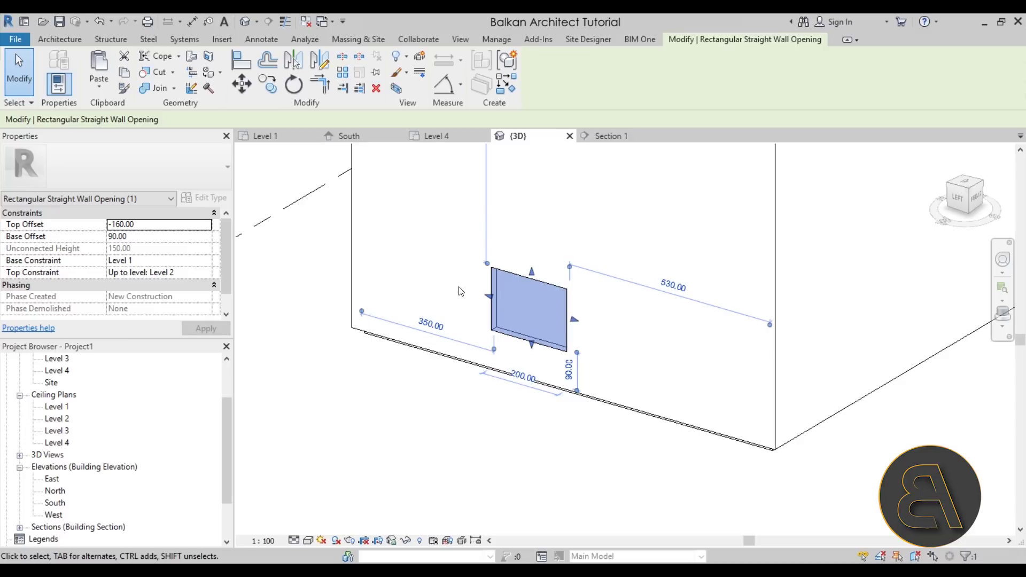
scroll(461, 291, up, 3)
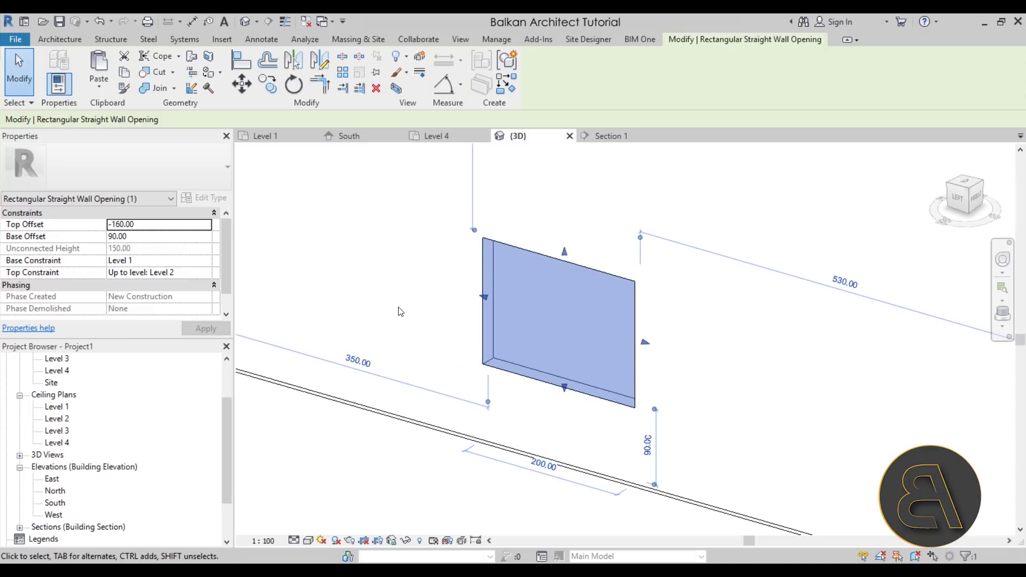
scroll(398, 312, down, 2)
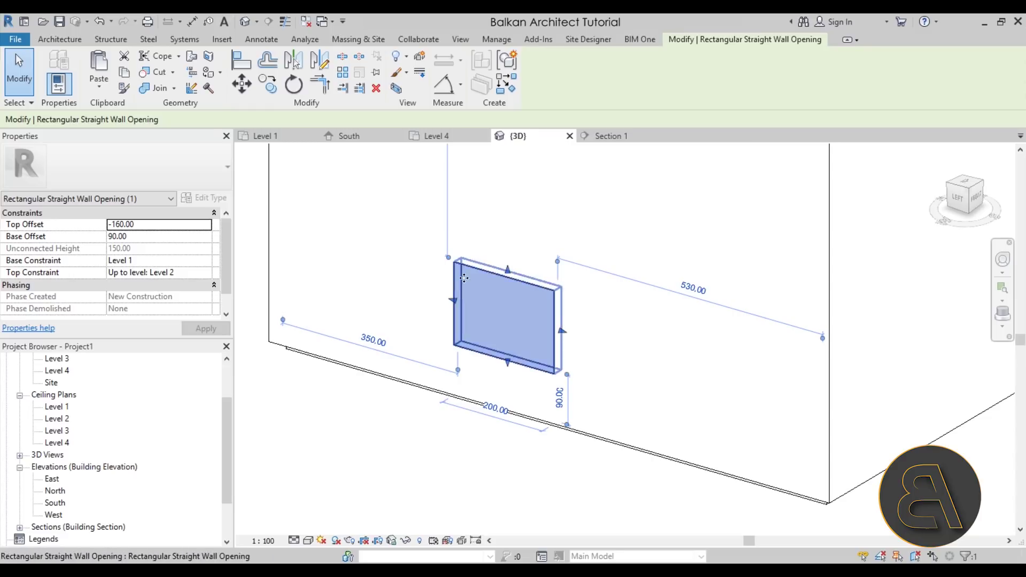
key(Escape)
scroll(448, 270, down, 2)
middle_drag(579, 298, 538, 318)
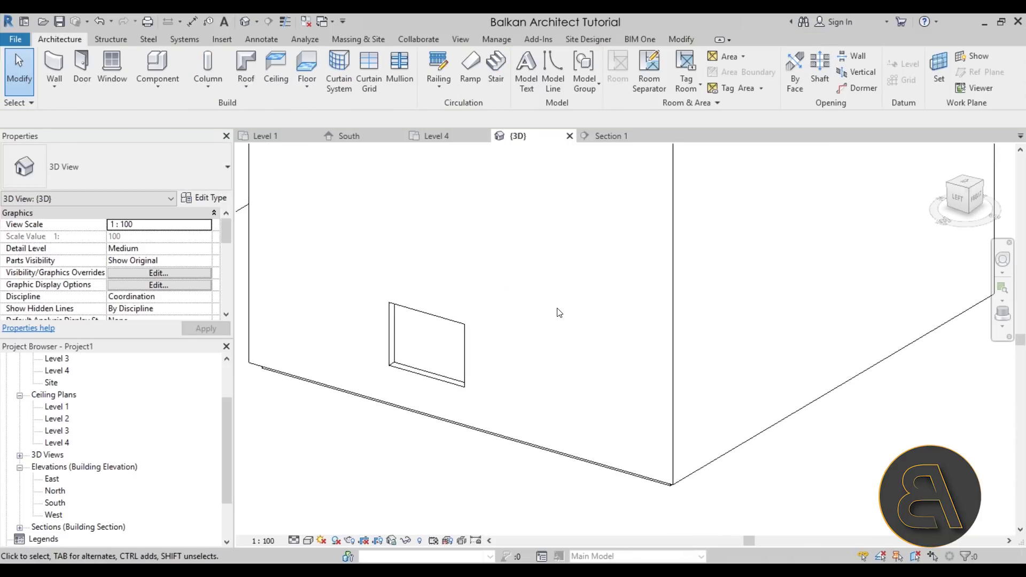
click(795, 89)
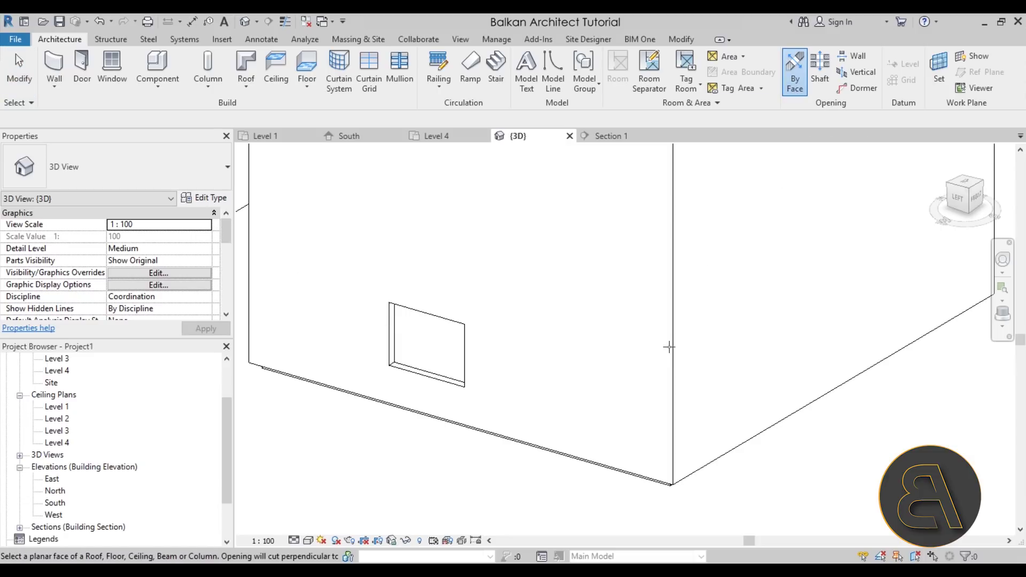
scroll(670, 348, down, 5)
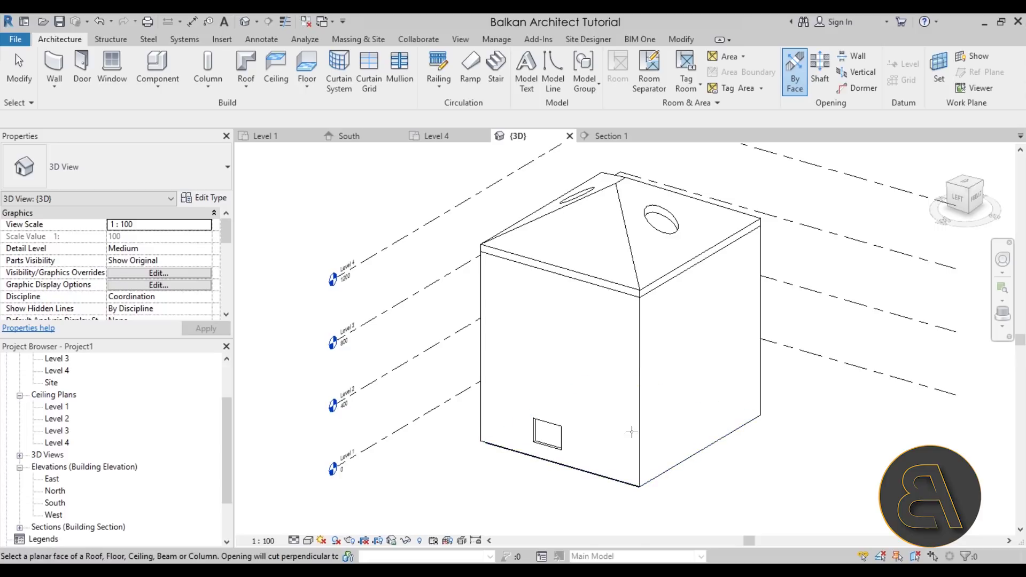
shift+middle_drag(631, 432, 620, 443)
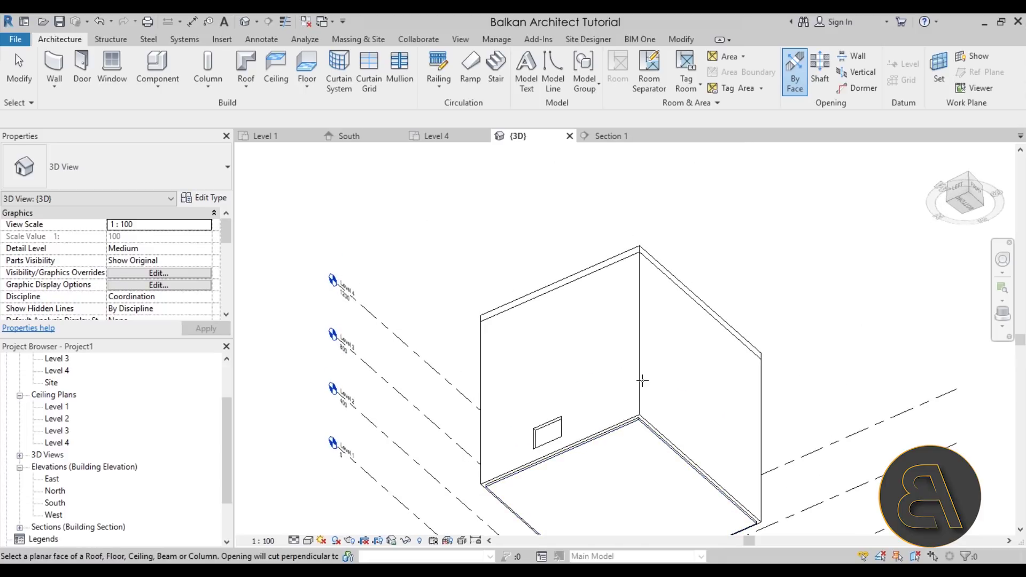
shift+middle_drag(621, 287, 493, 514)
key(Escape)
- Move the rectangular opening along the west wall to about 160 cm from the wall's north end
scroll(645, 462, up, 3)
shift+middle_drag(632, 455, 490, 451)
drag(464, 436, 410, 414)
key(Escape)
scroll(472, 431, up, 2)
middle_drag(572, 430, 572, 378)
click(359, 364)
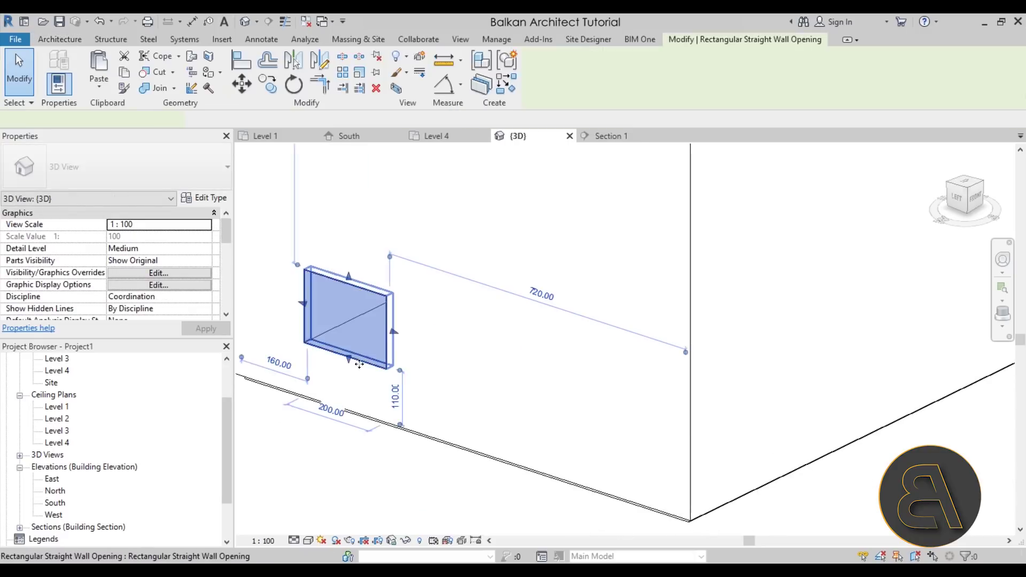
key(Escape)
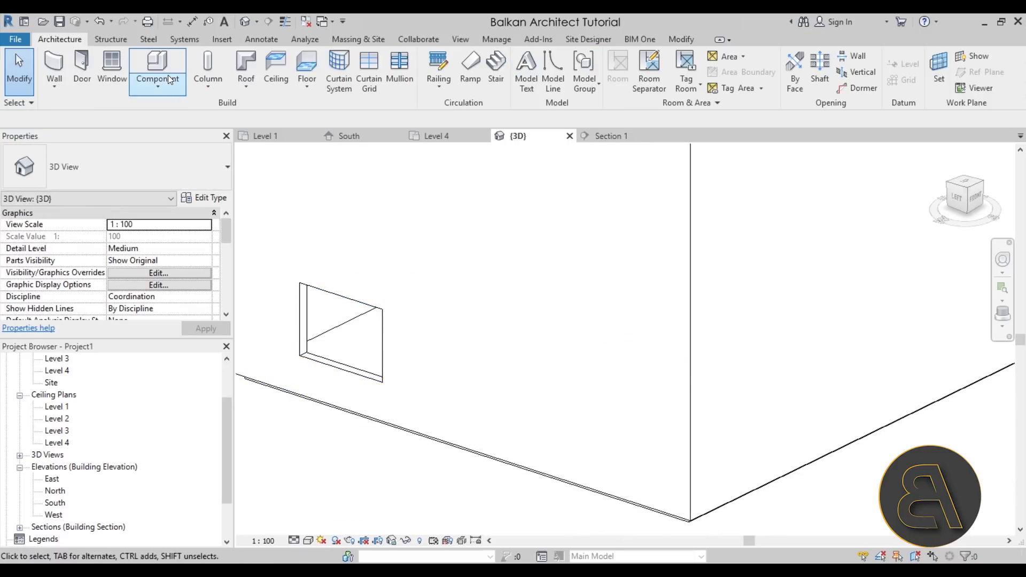
- Start an in-place model in the Walls category with the name Walls 1
click(156, 89)
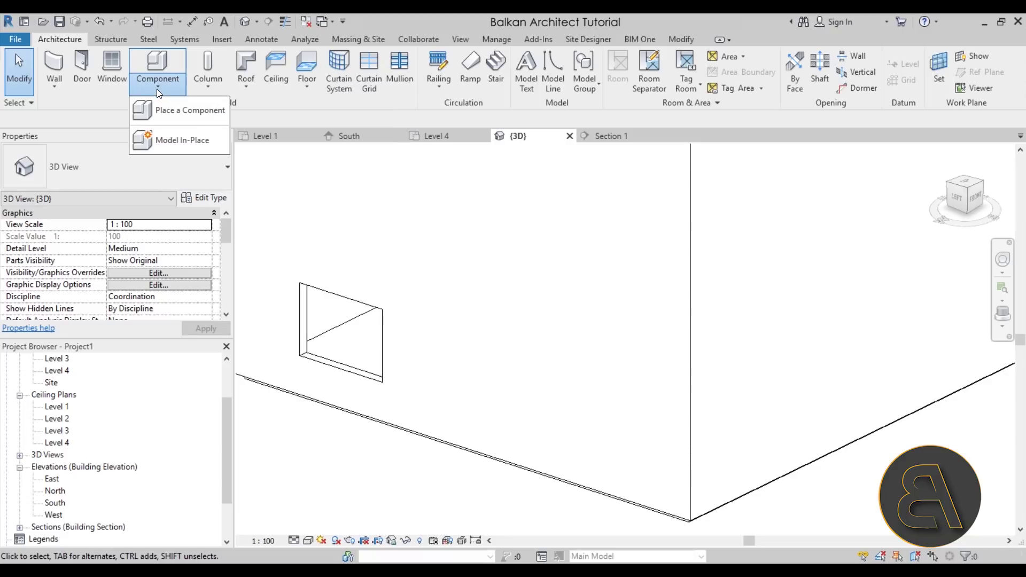
click(168, 142)
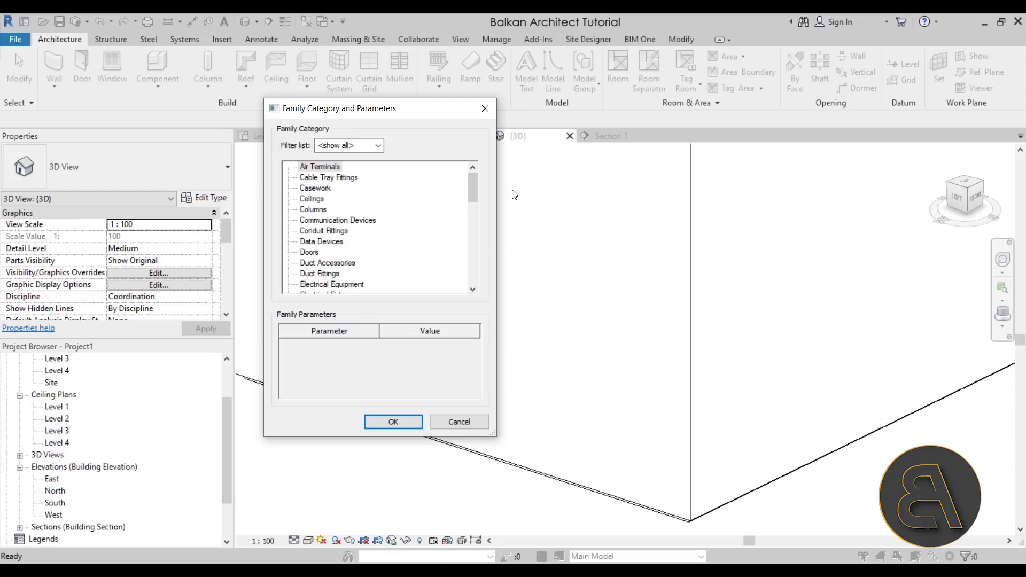
drag(473, 183, 458, 290)
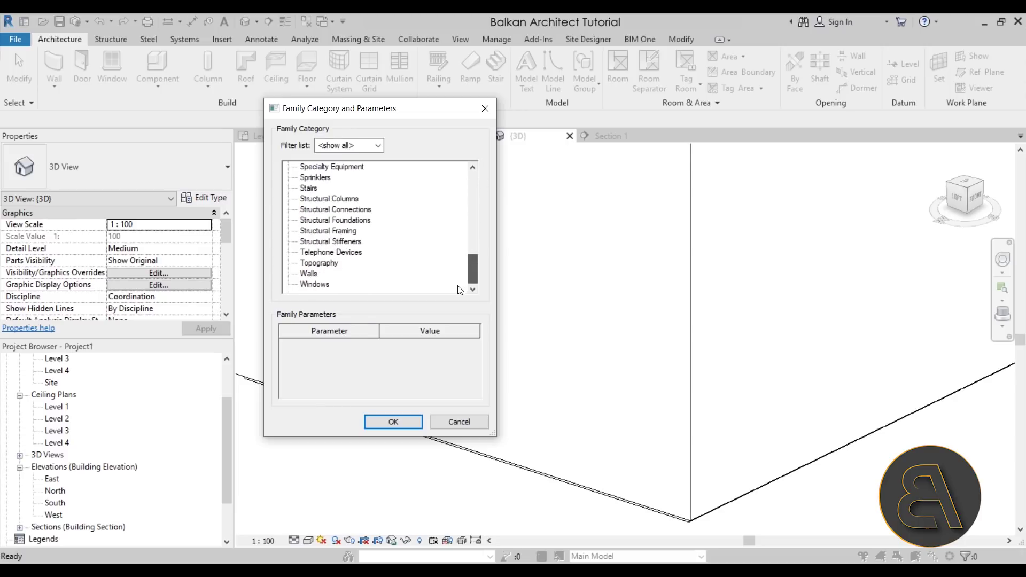
click(394, 421)
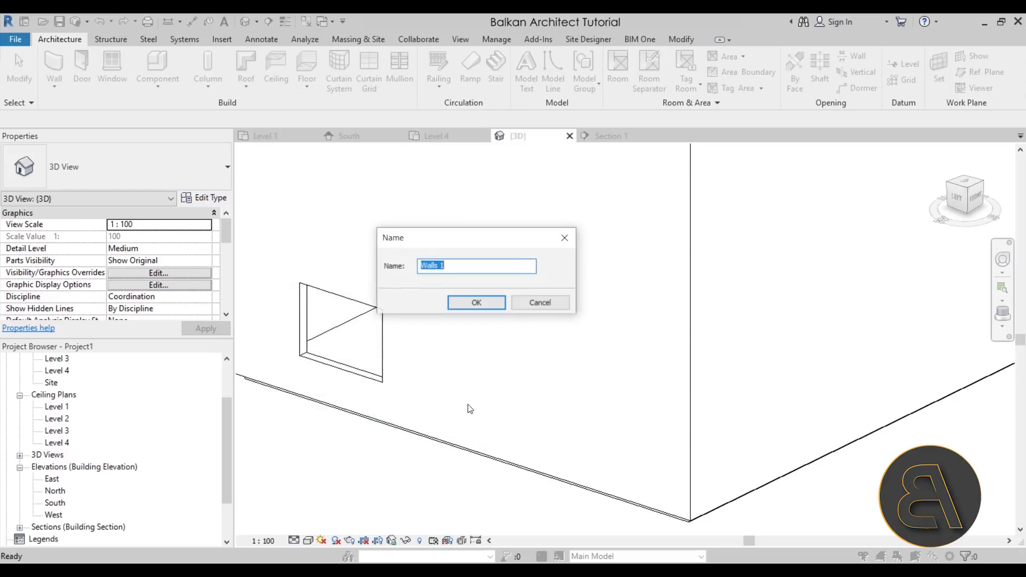
click(462, 303)
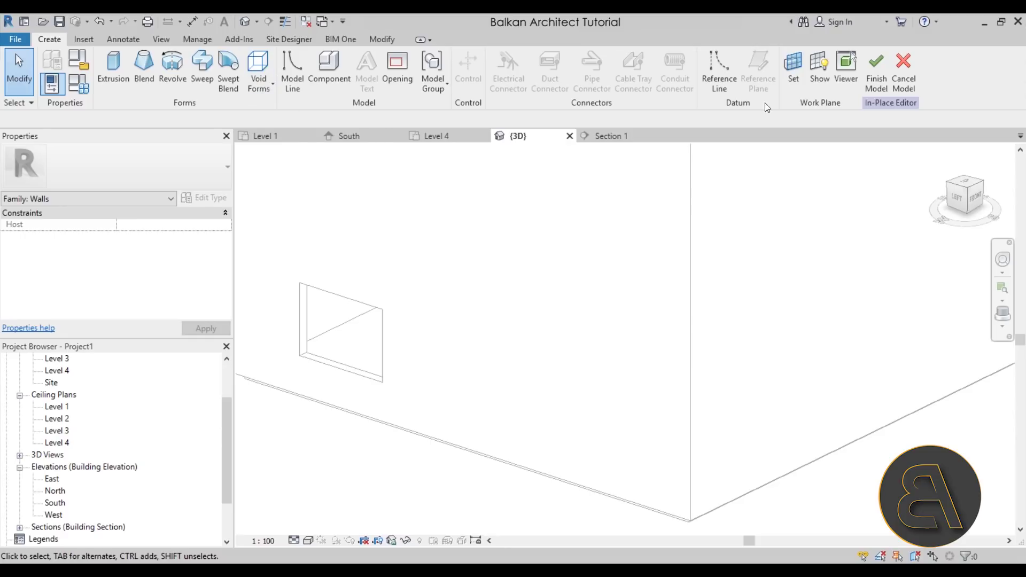
- Set the work plane for the in-place model by picking the outer face of the west wall
click(793, 78)
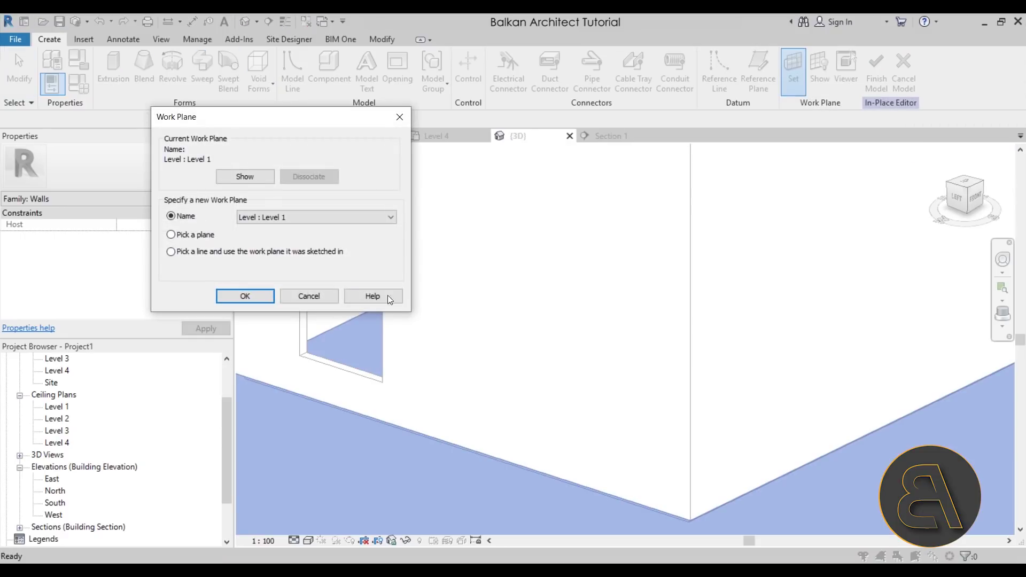
click(246, 295)
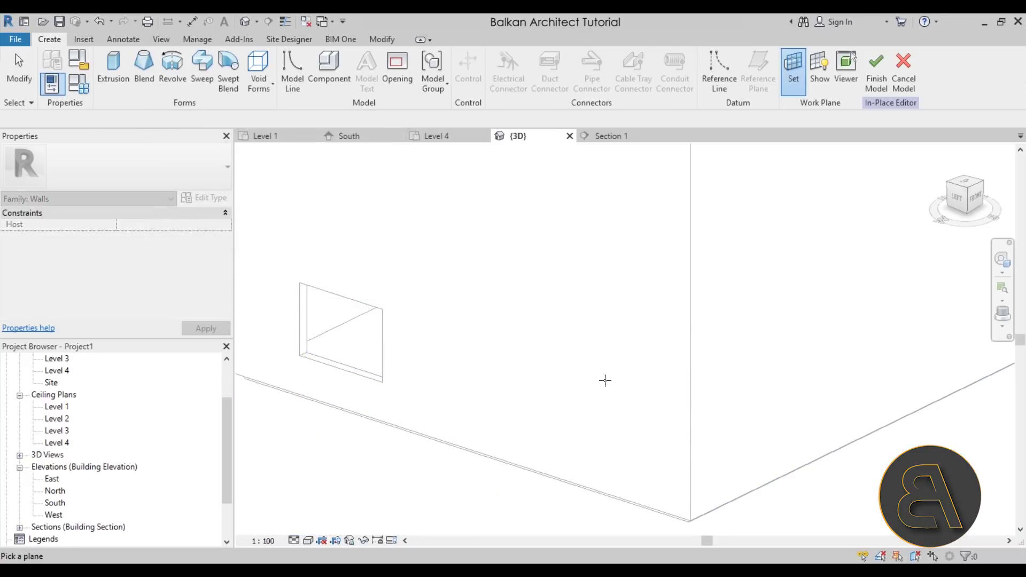
click(613, 488)
- Create a void extrusion from a circle of 80 cm radius beside the rectangular opening on the west wall
click(265, 83)
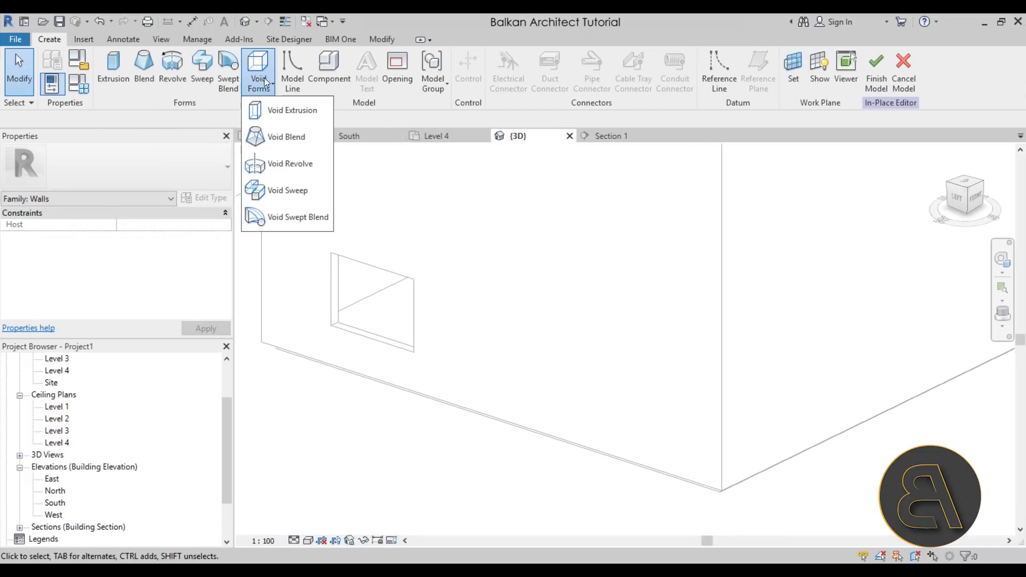
click(287, 110)
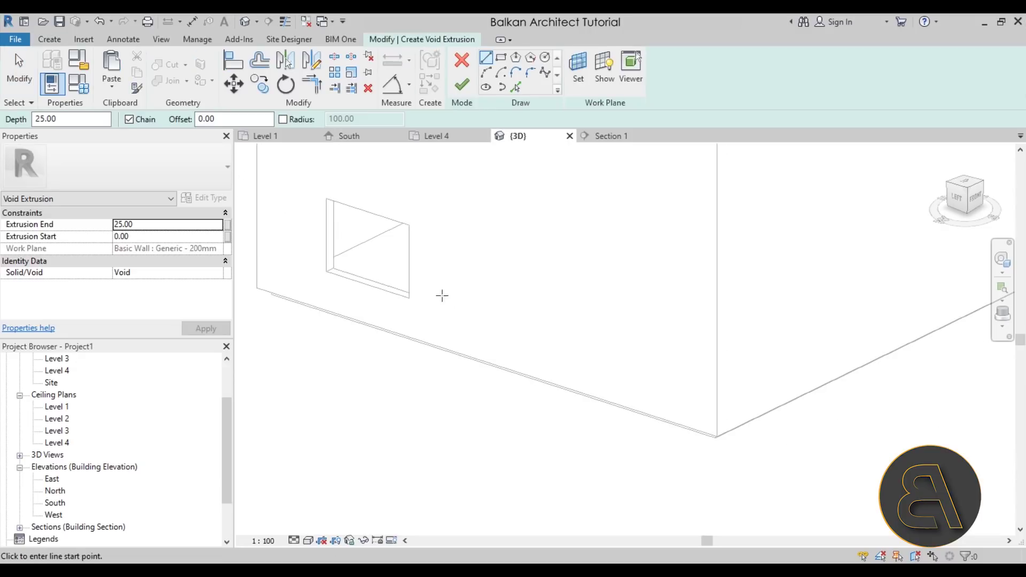
click(545, 57)
click(506, 277)
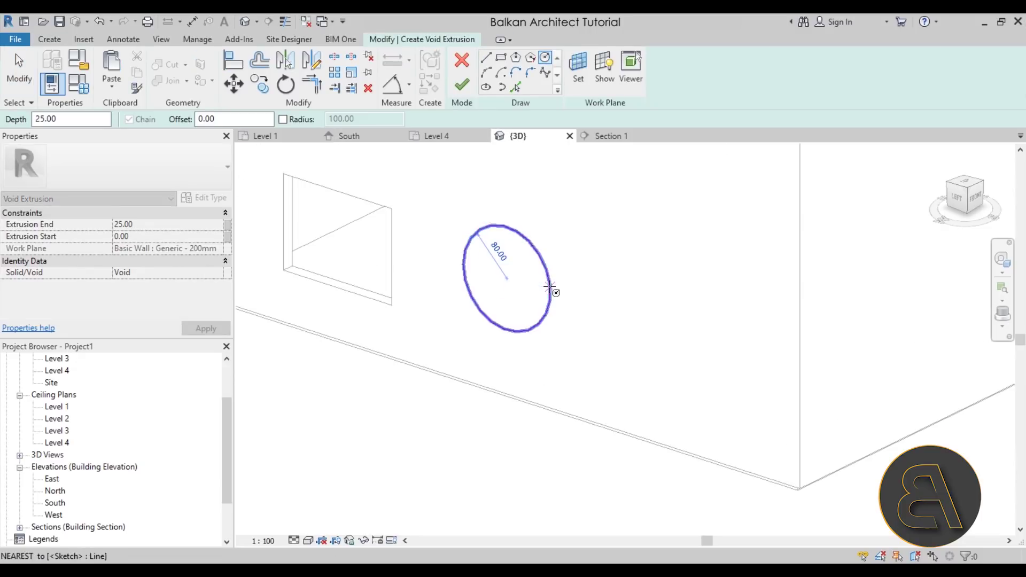
click(550, 291)
click(462, 84)
- Stretch the circular void through the wall, from about -52 to 61 cm, and cut the west wall with it
drag(521, 272, 480, 291)
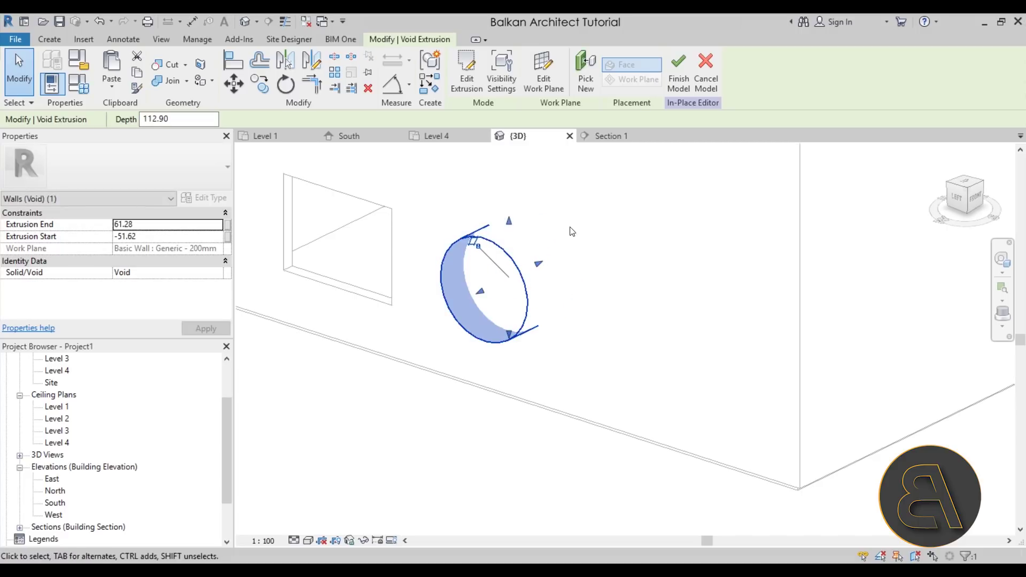
click(575, 196)
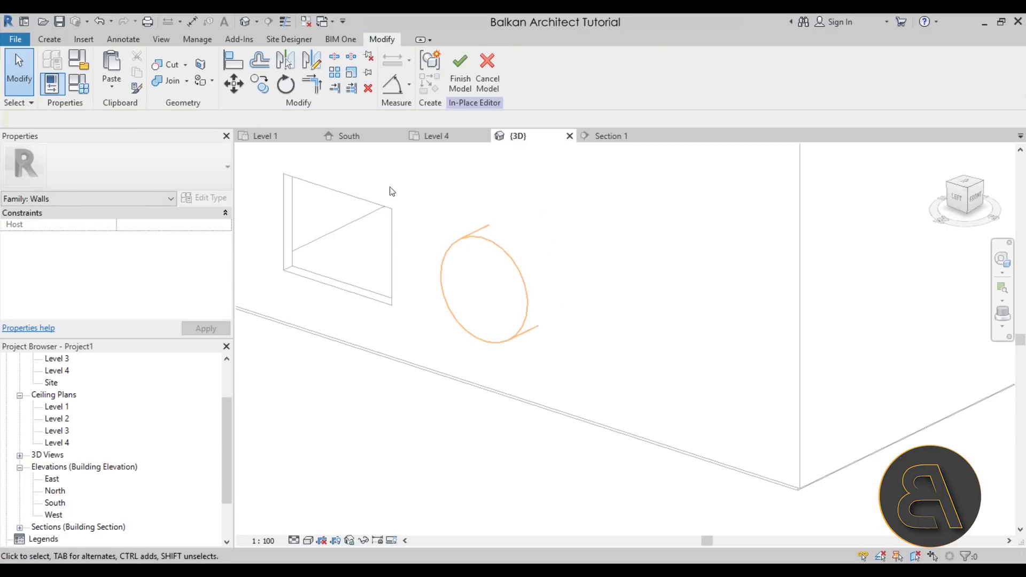
click(177, 66)
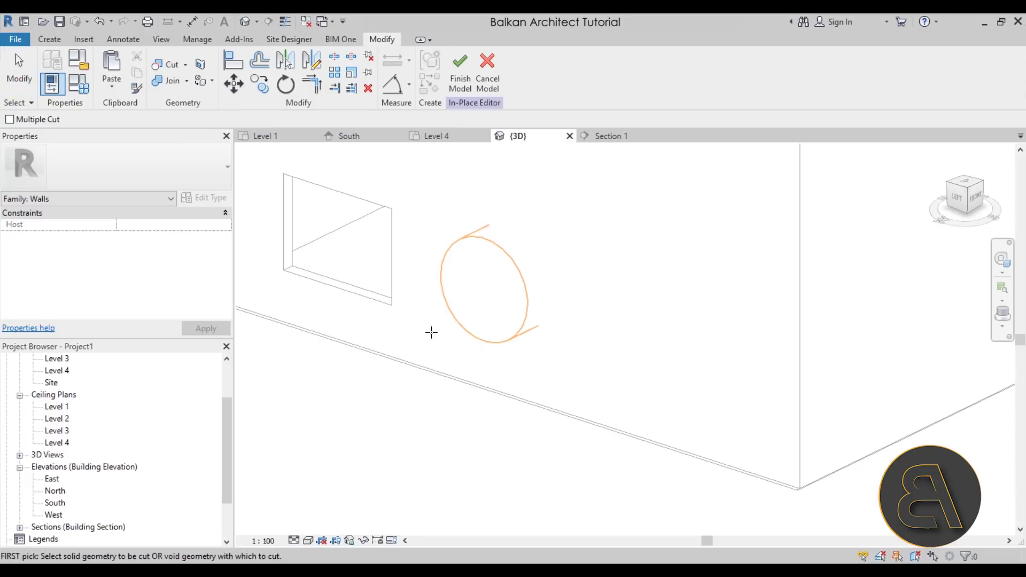
click(418, 362)
click(460, 322)
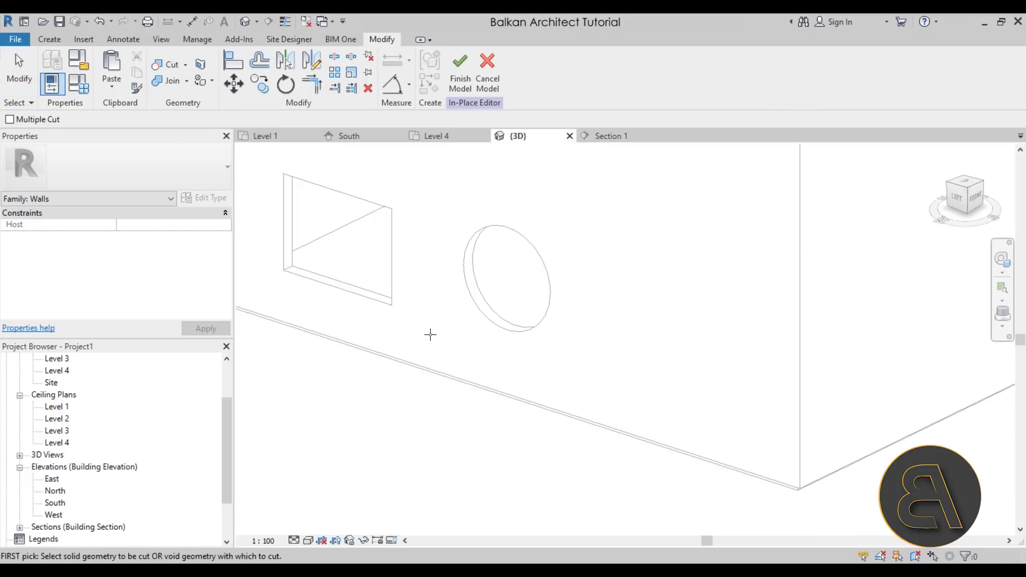
- Examine the circular opening cut through the west wall from several angles
scroll(460, 315, down, 3)
shift+middle_drag(474, 304, 441, 332)
scroll(441, 314, up, 5)
key(Escape)
click(441, 331)
mouse_move(536, 335)
shift+middle_down()
mouse_move(621, 272)
mouse_move(550, 316)
mouse_move(552, 279)
shift+middle_up()
click(607, 278)
scroll(426, 258, up, 3)
scroll(439, 297, down, 5)
middle_drag(440, 297, 568, 209)
scroll(632, 307, up, 2)
middle_drag(630, 270, 560, 293)
- Start a void sweep and pick the outer circular edge of the round opening as its complete path
click(65, 39)
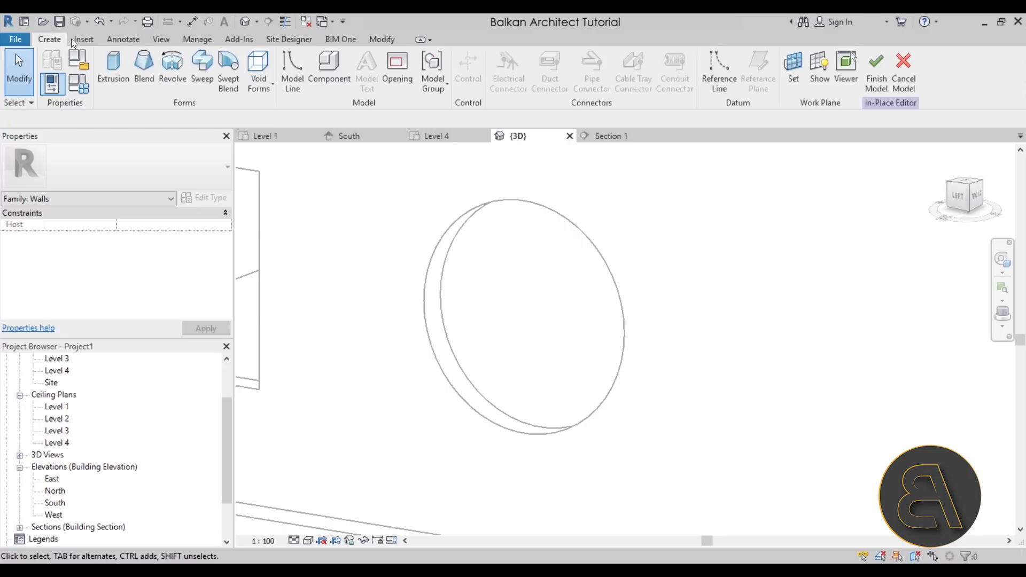
click(256, 90)
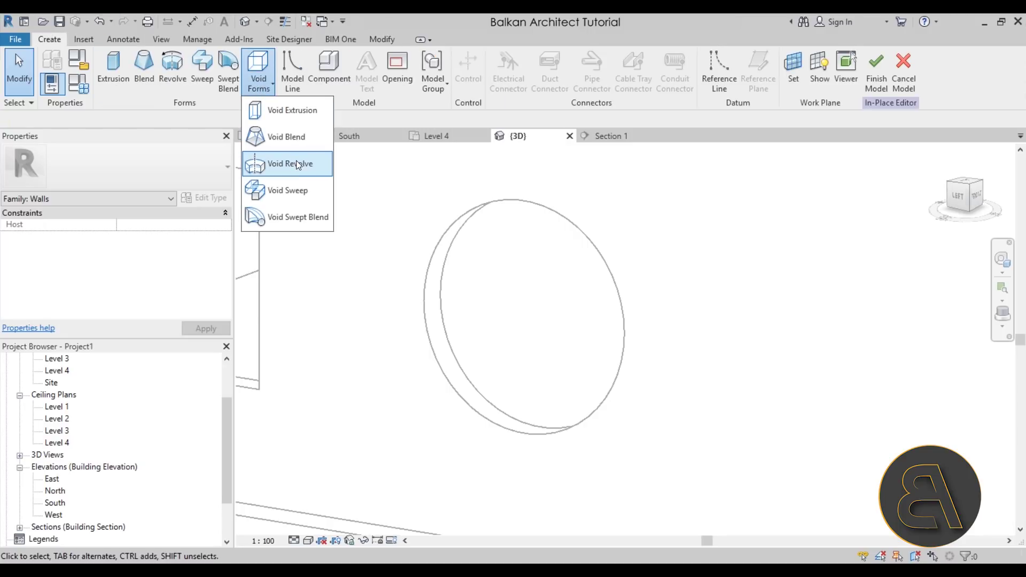
click(276, 198)
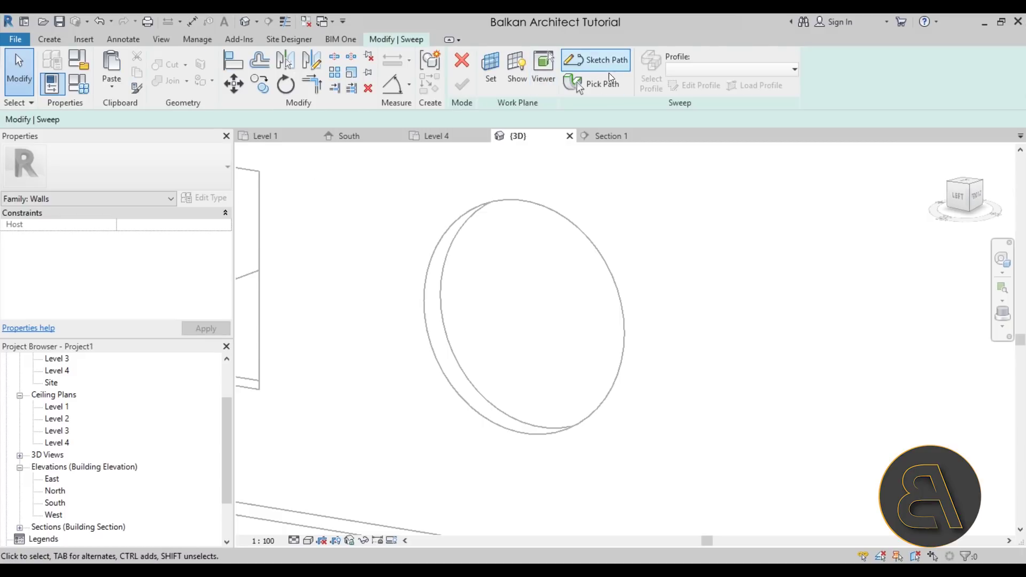
click(602, 87)
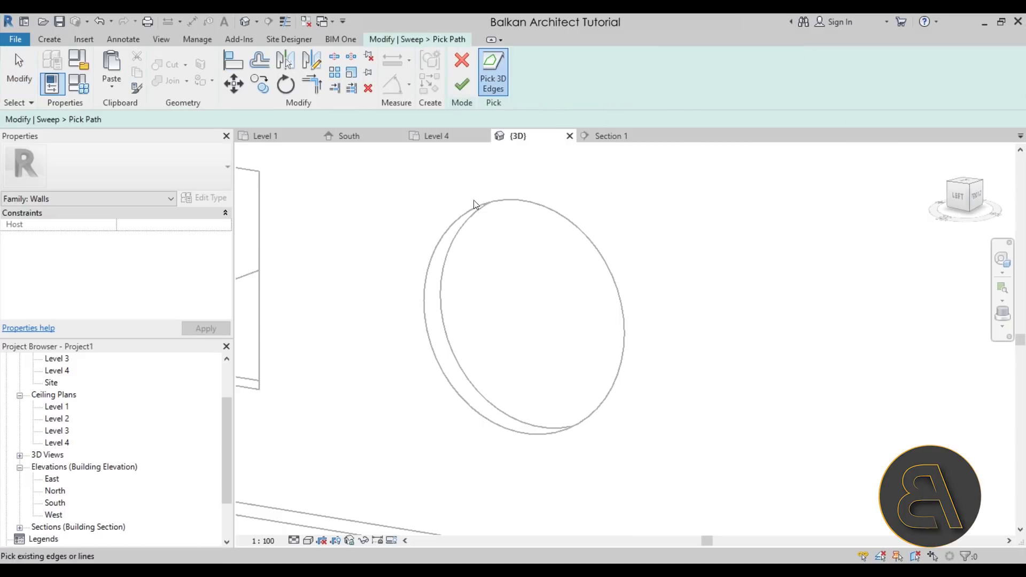
click(426, 292)
click(424, 316)
shift+middle_drag(584, 290, 534, 289)
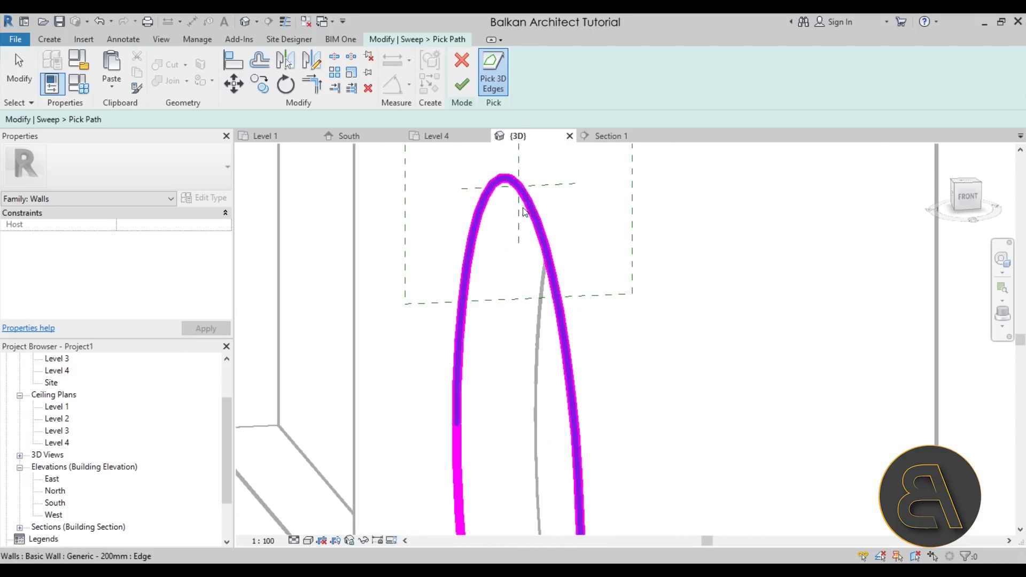
click(461, 86)
- Finish the circular sweep path and sketch a closed right-triangle profile at its upper edge, with a sloped side about 14.5 cm long
click(413, 41)
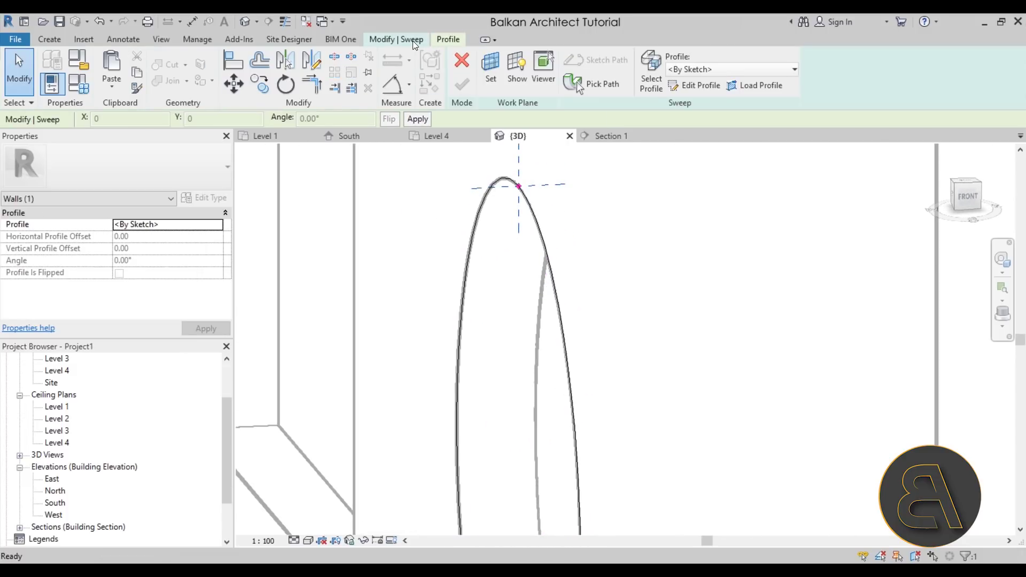
click(689, 86)
scroll(518, 185, up, 2)
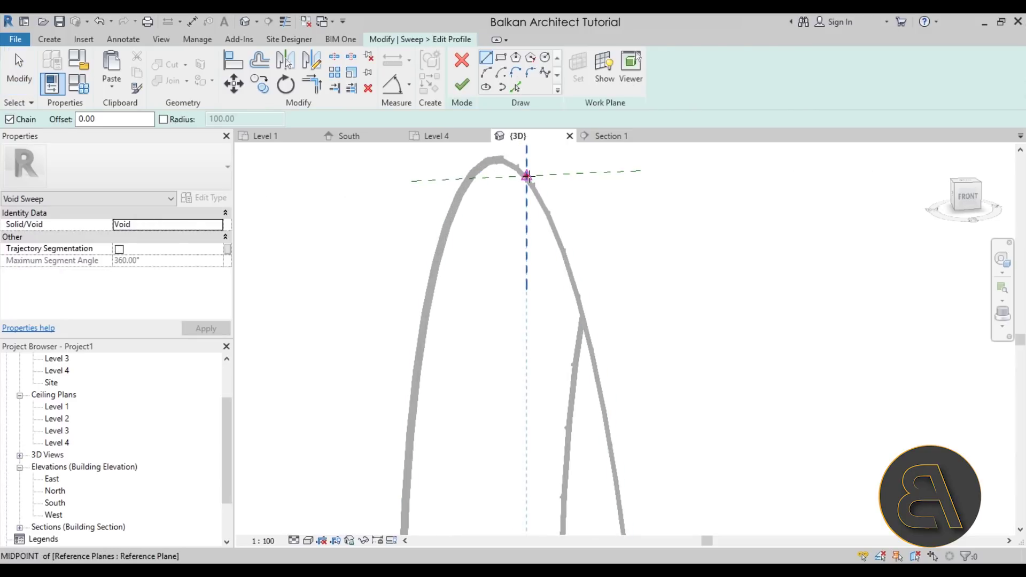
click(526, 388)
click(526, 175)
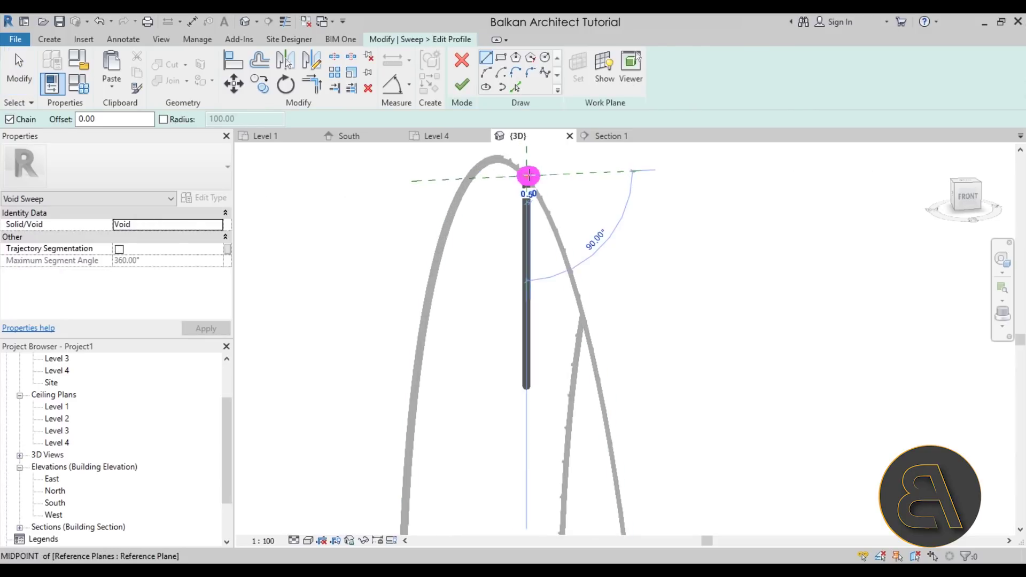
click(596, 171)
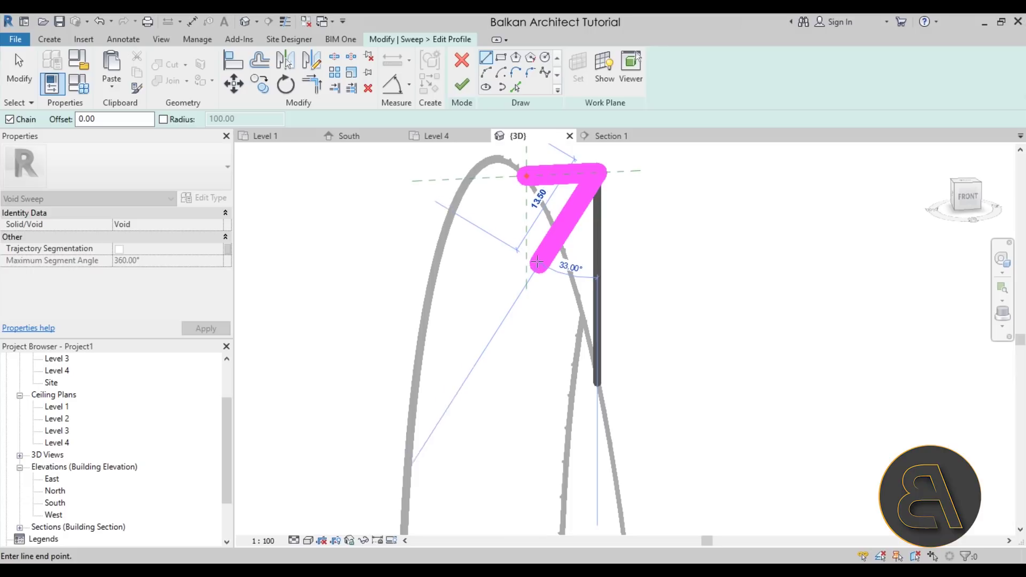
scroll(537, 262, down, 2)
scroll(526, 227, up, 2)
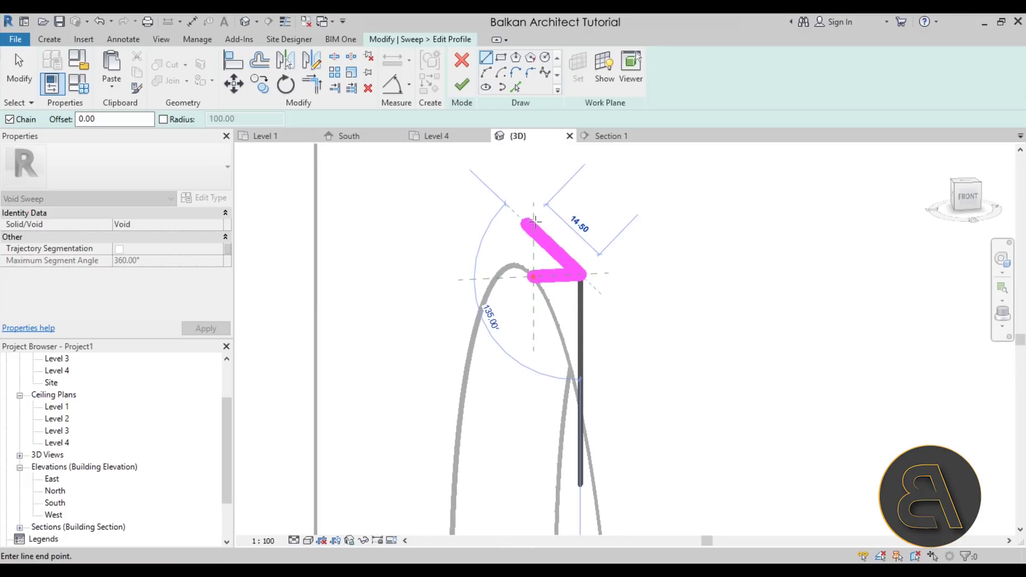
click(535, 221)
click(533, 278)
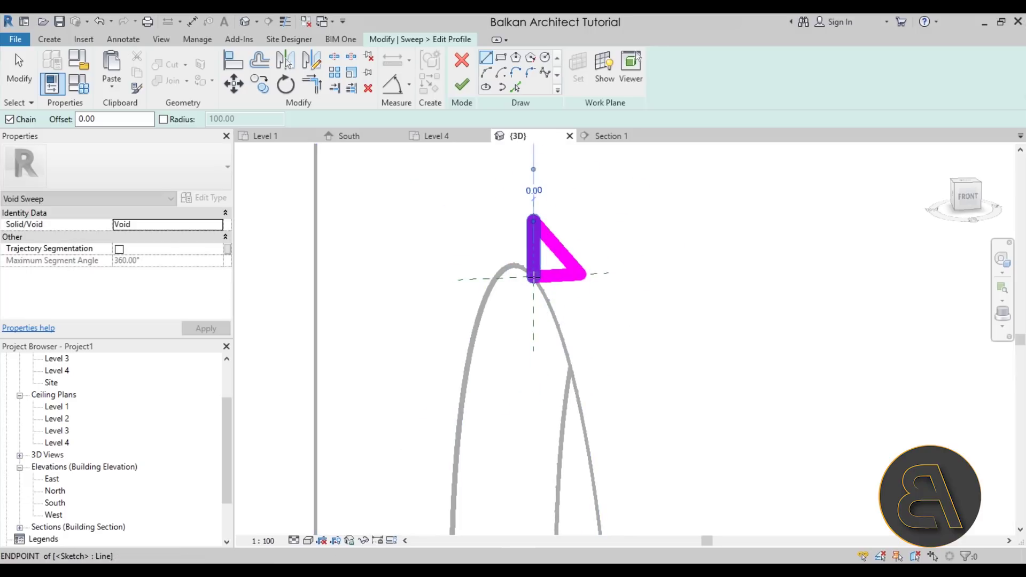
key(Escape)
- Shift the triangular profile's vertical edge about 4 cm past the path into the opening and complete the void sweep
drag(535, 260, 513, 259)
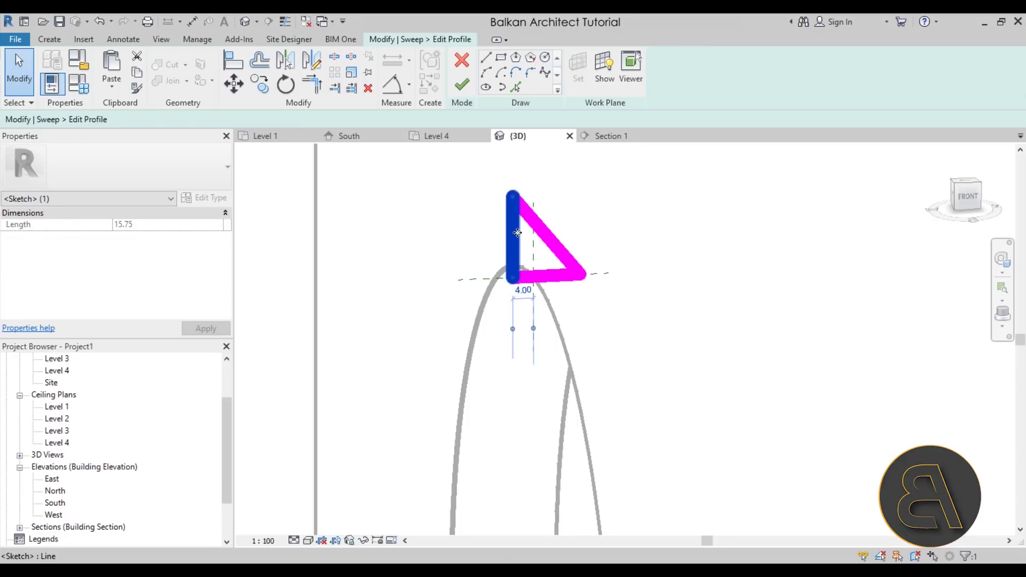
click(463, 85)
click(406, 43)
click(458, 81)
shift+middle_drag(641, 208, 705, 217)
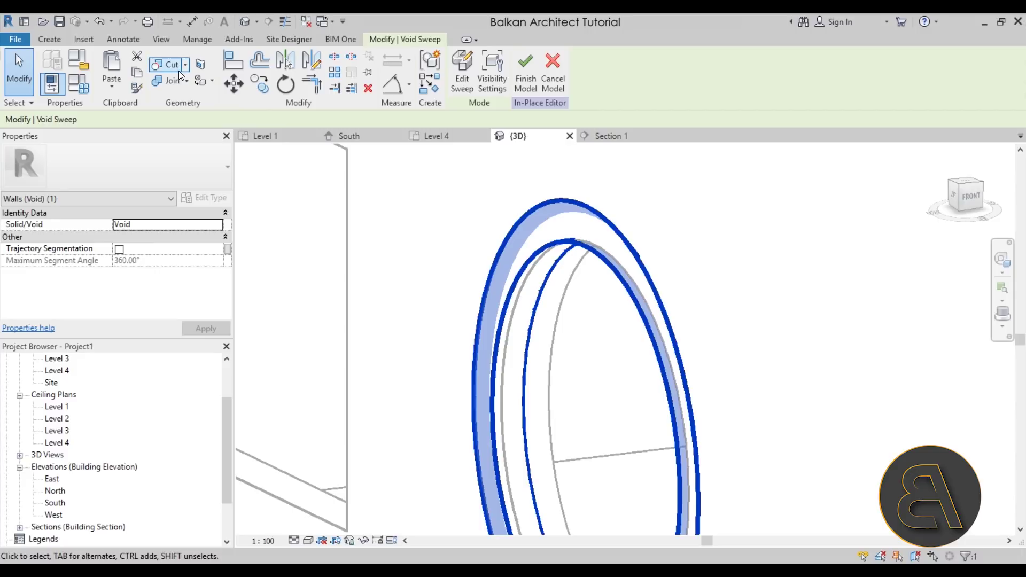
- Cut the west wall with the void sweep around the round opening and finish the in-place model
click(179, 70)
scroll(552, 337, down, 3)
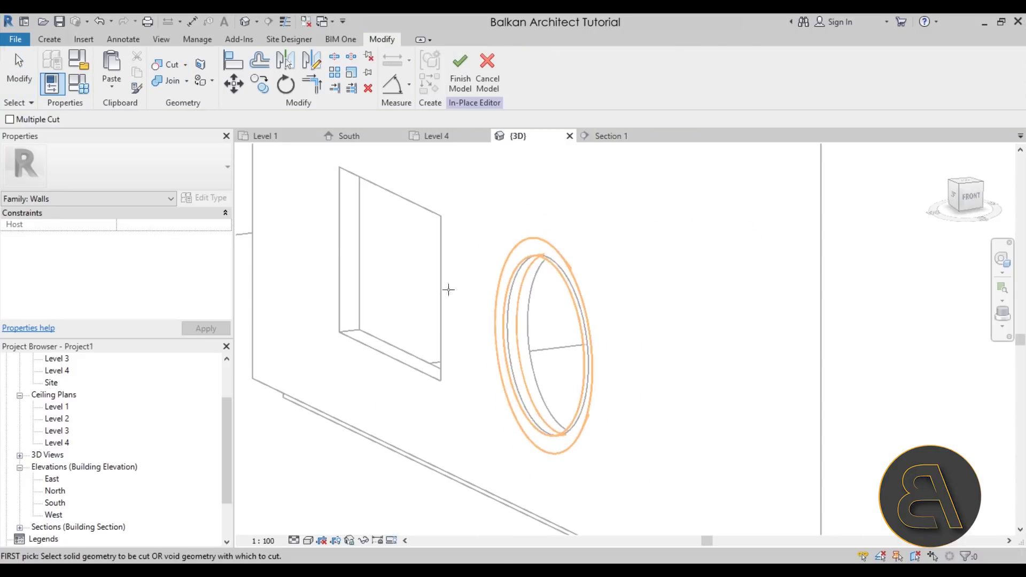
click(342, 294)
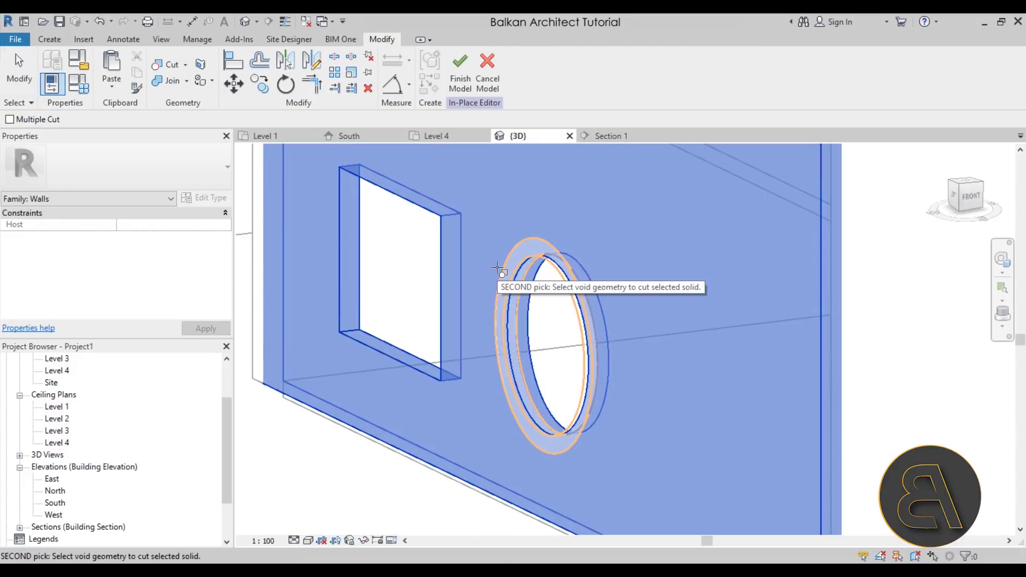
click(502, 264)
shift+middle_drag(577, 246, 469, 369)
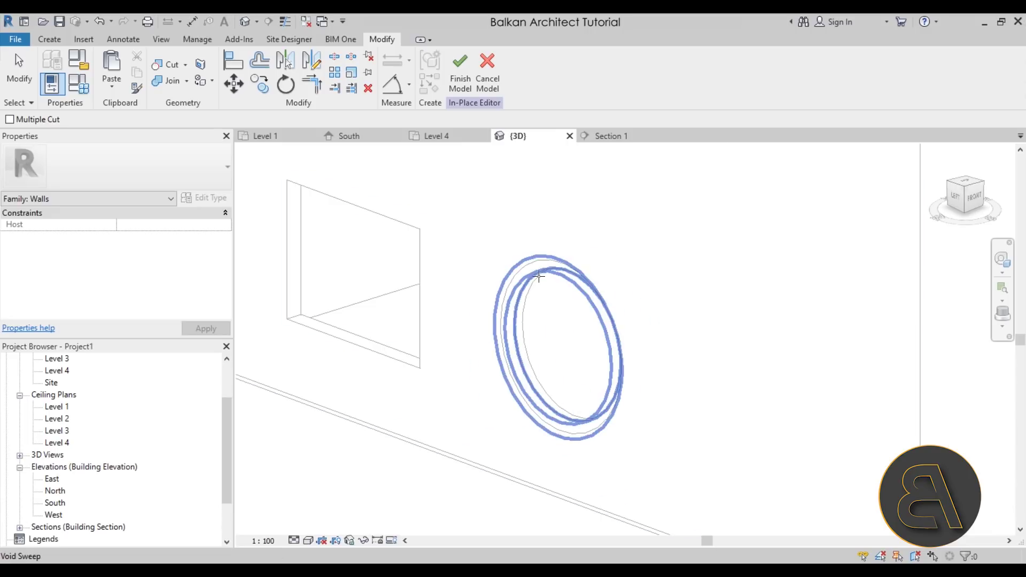
click(472, 92)
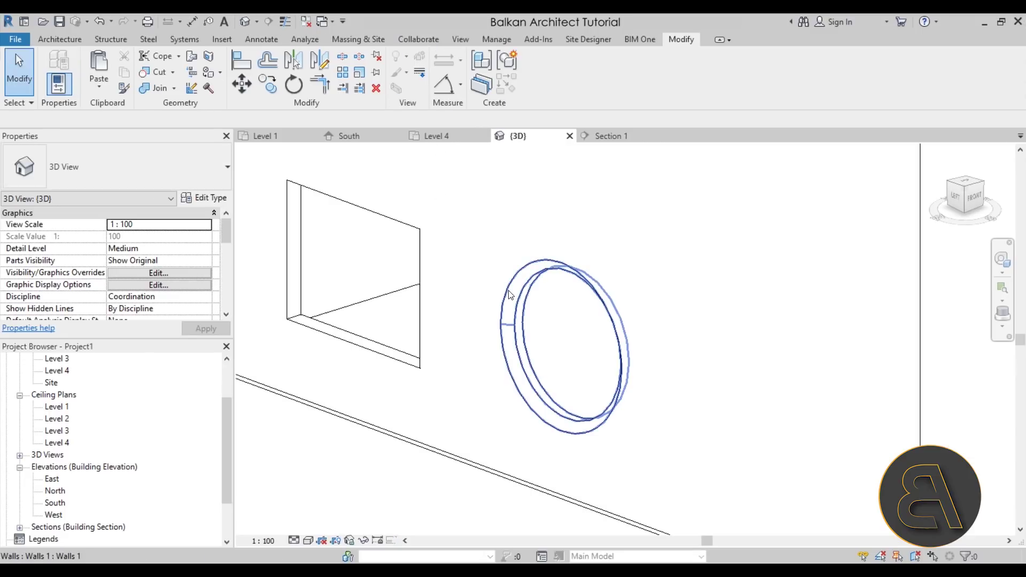
- Reopen the round opening's in-place model, select its void extrusion and void sweep together, and quit while discarding the changes
click(620, 342)
shift+middle_drag(680, 252, 720, 268)
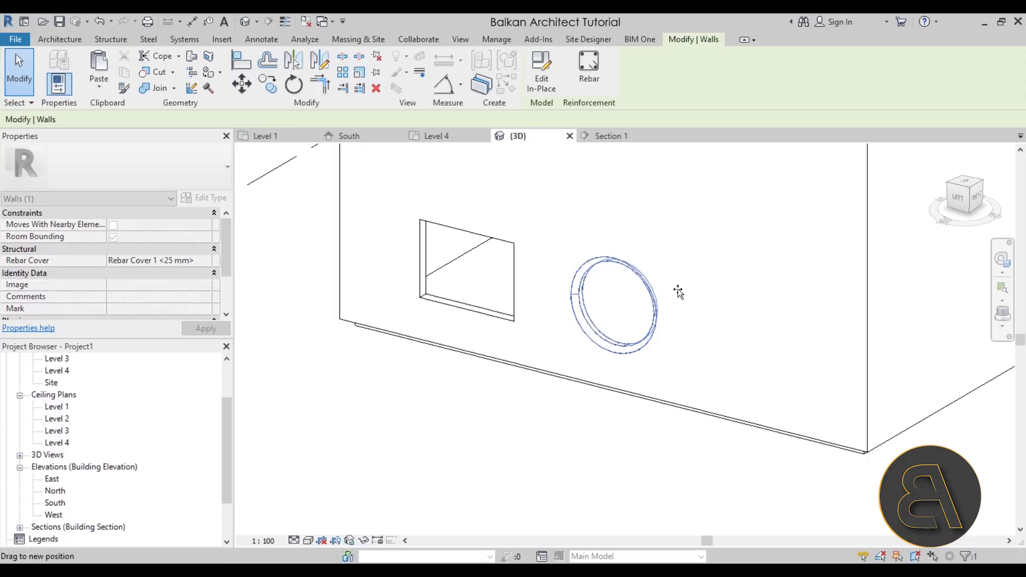
click(541, 75)
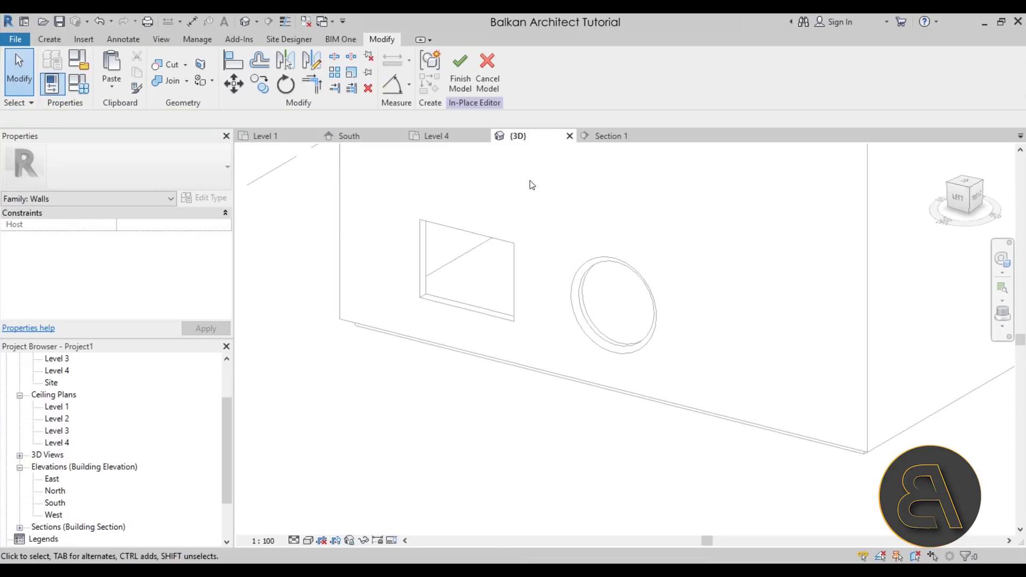
click(623, 322)
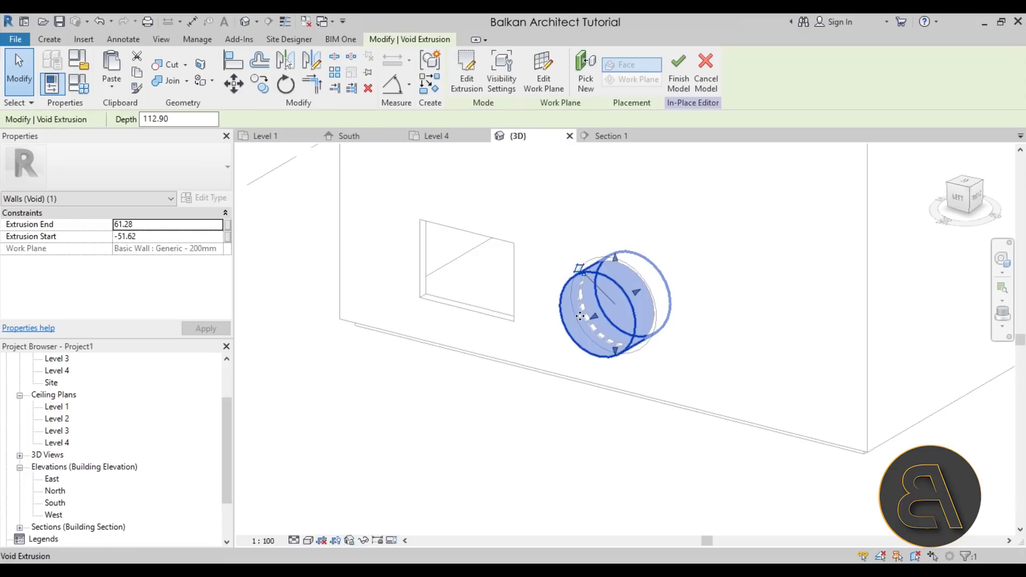
ctrl+click(594, 253)
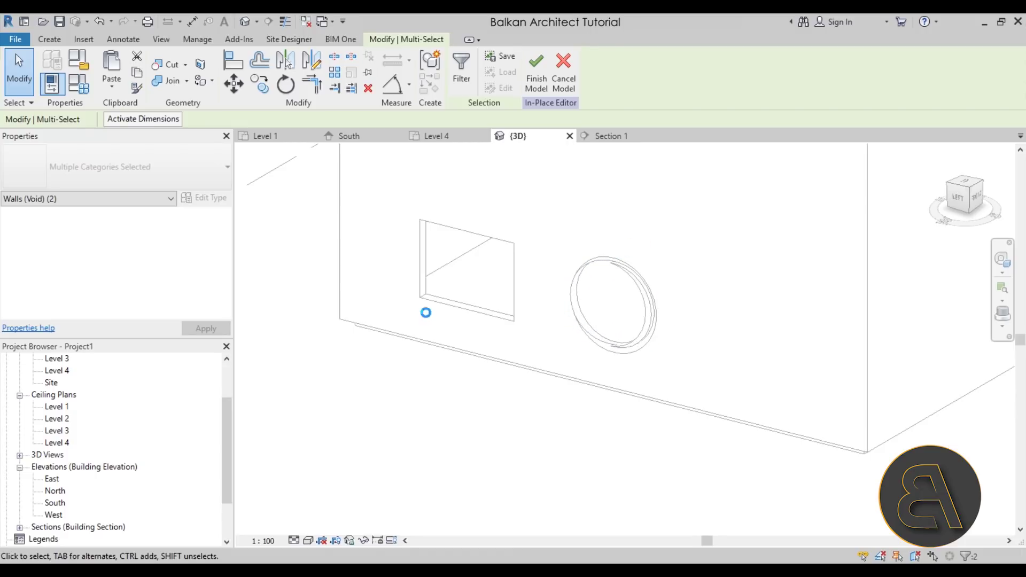
click(563, 77)
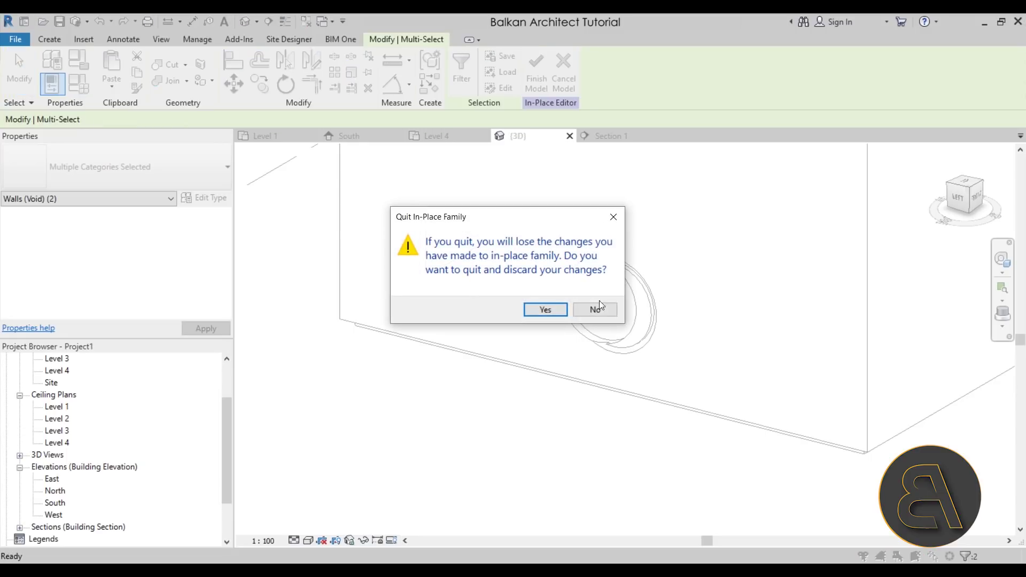
click(552, 308)
- Examine the bevelled round opening up close and the whole building with its wall and roof openings
scroll(622, 294, up, 3)
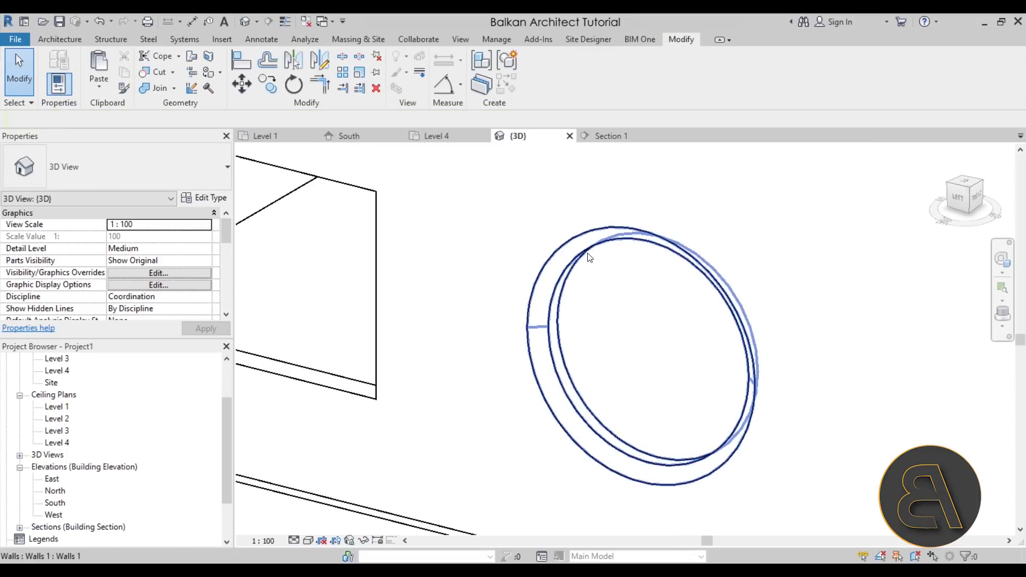
click(609, 288)
scroll(778, 296, down, 1)
shift+middle_drag(779, 295, 598, 225)
key(Escape)
scroll(621, 352, down, 3)
shift+middle_drag(622, 352, 583, 379)
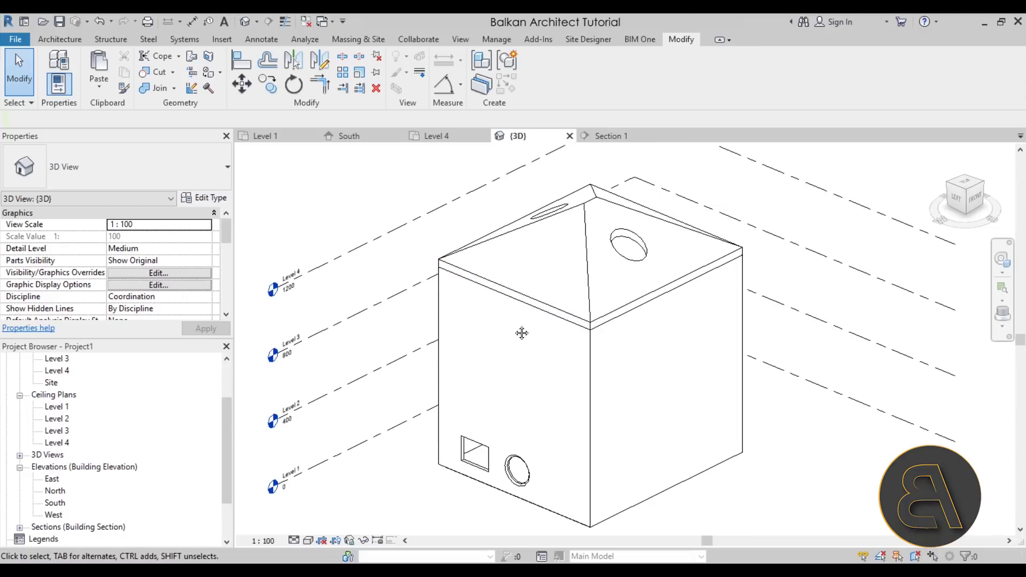
middle_drag(523, 332, 518, 344)
click(71, 40)
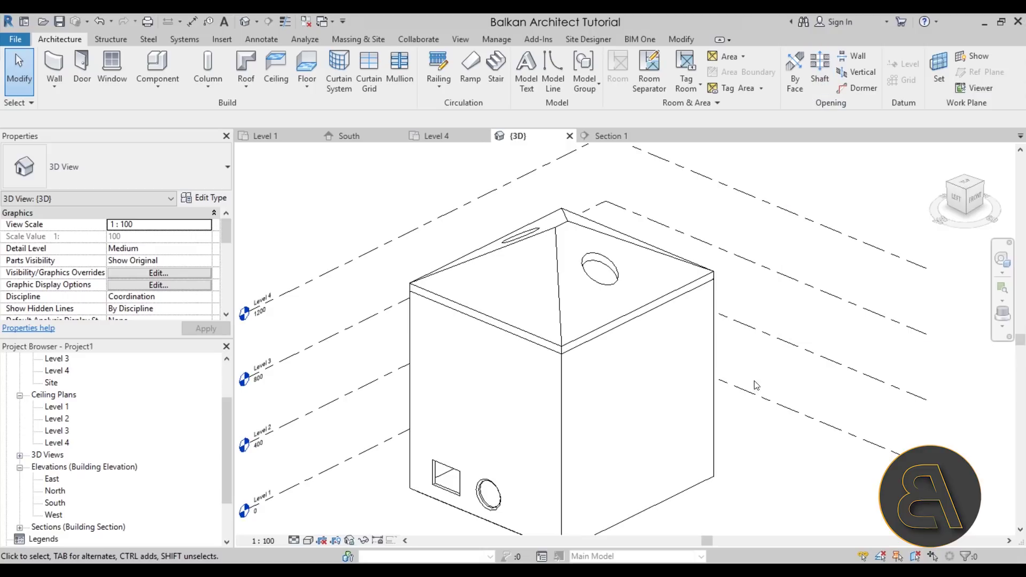
middle_drag(589, 519, 575, 464)
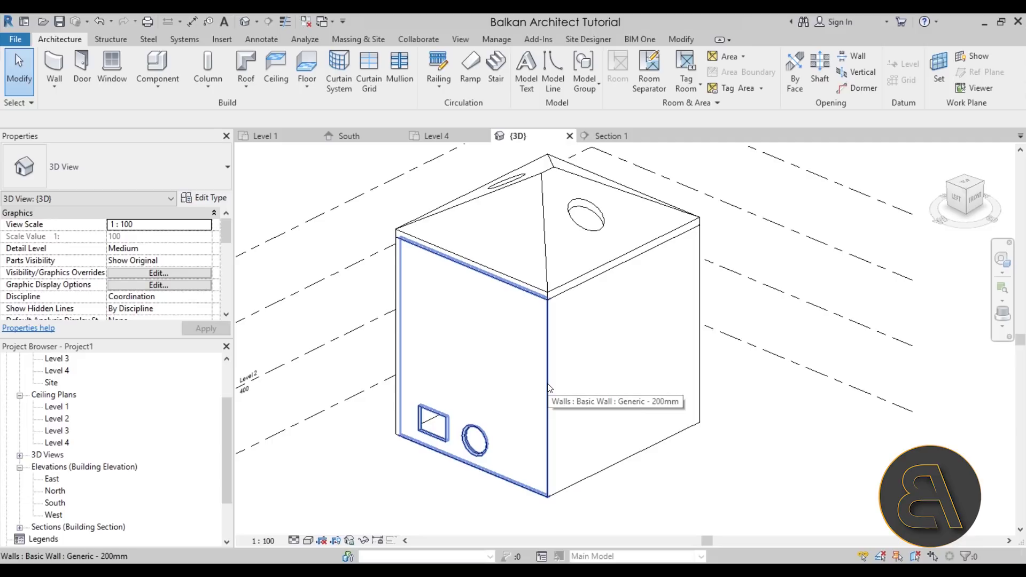
middle_drag(618, 478, 622, 462)
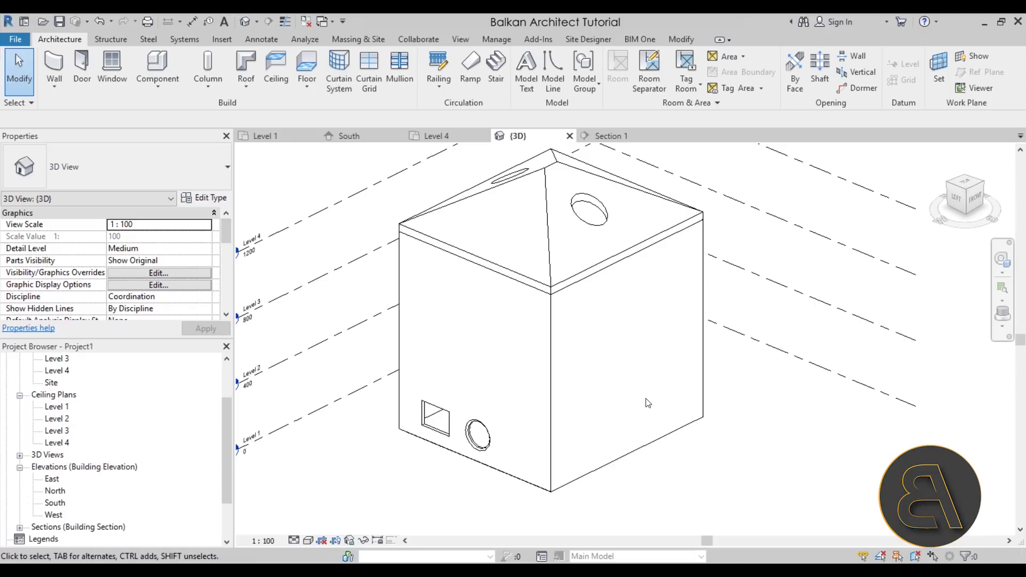
scroll(66, 410, up, 2)
- In the Level 2 floor plan, edit the floor's boundary to cut a rectangular opening near its upper-left corner
double_click(64, 407)
scroll(620, 321, up, 5)
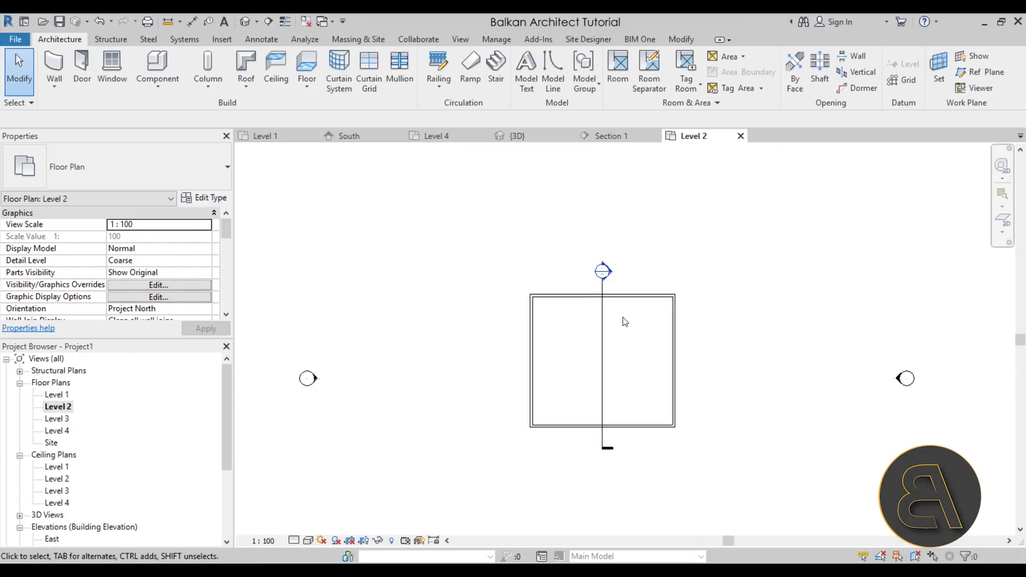
key(Tab)
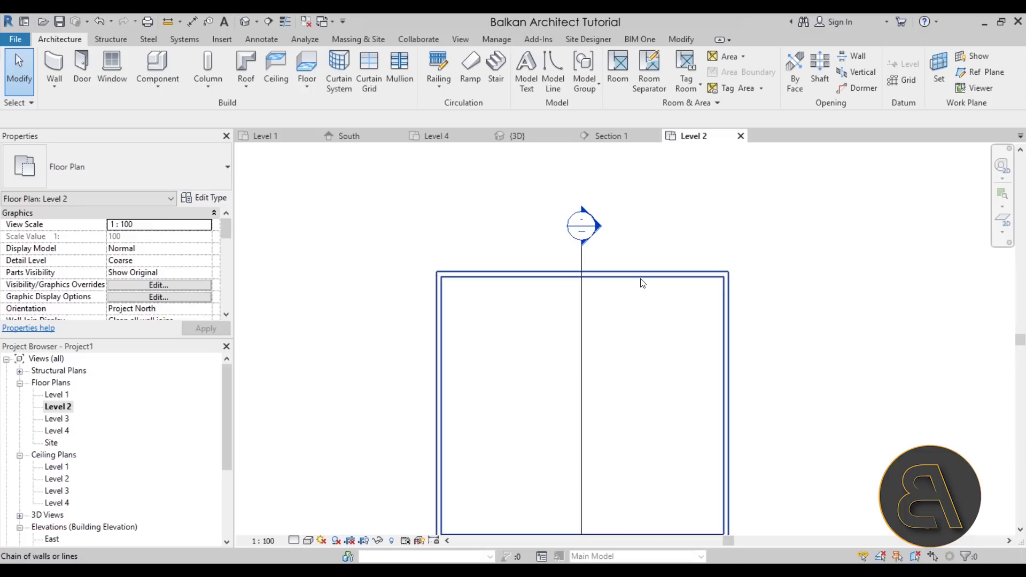
click(642, 283)
middle_drag(632, 346, 628, 301)
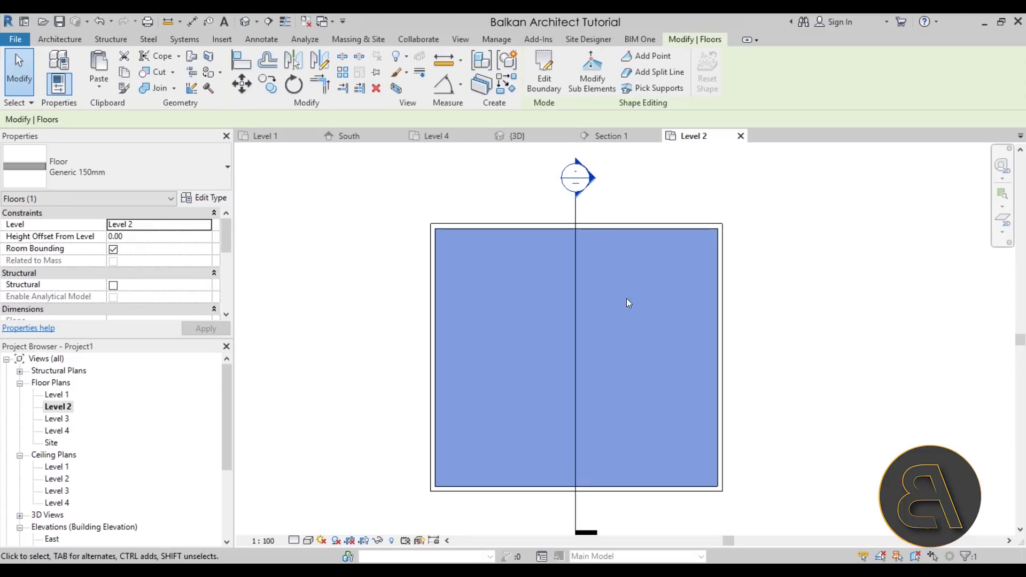
click(549, 90)
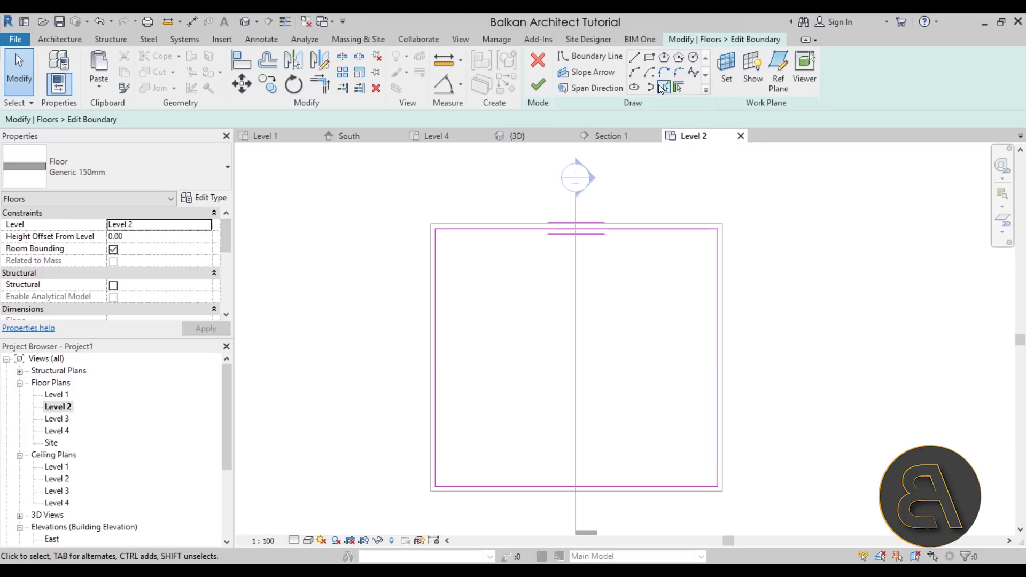
click(649, 57)
click(569, 303)
click(538, 84)
click(585, 311)
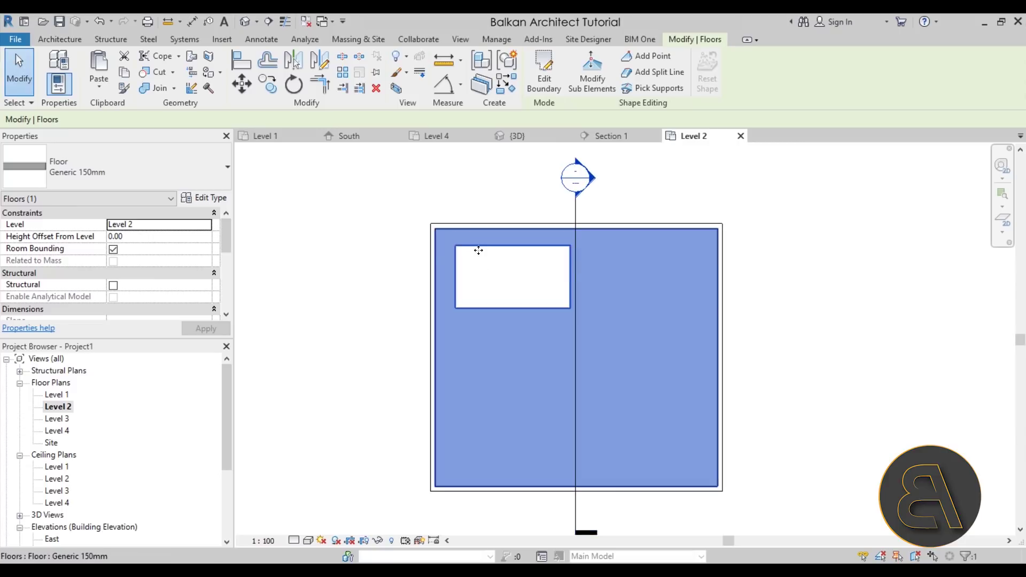
- Remove the rectangular opening from the Level 2 floor's boundary and join the floor with the overlapping walls
click(541, 87)
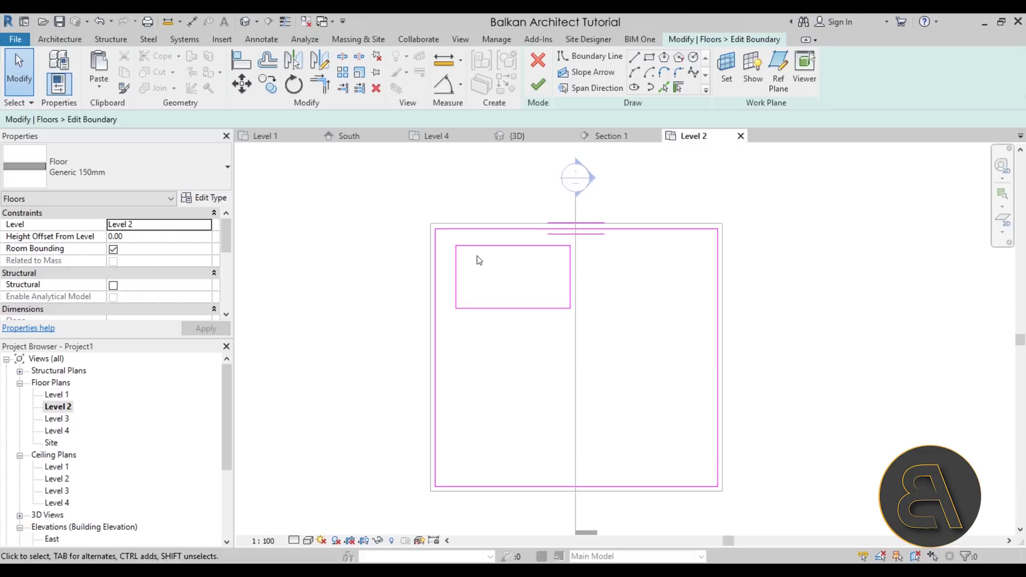
mouse_move(453, 238)
mouse_down()
mouse_move(572, 362)
mouse_move(571, 352)
mouse_up()
key(Delete)
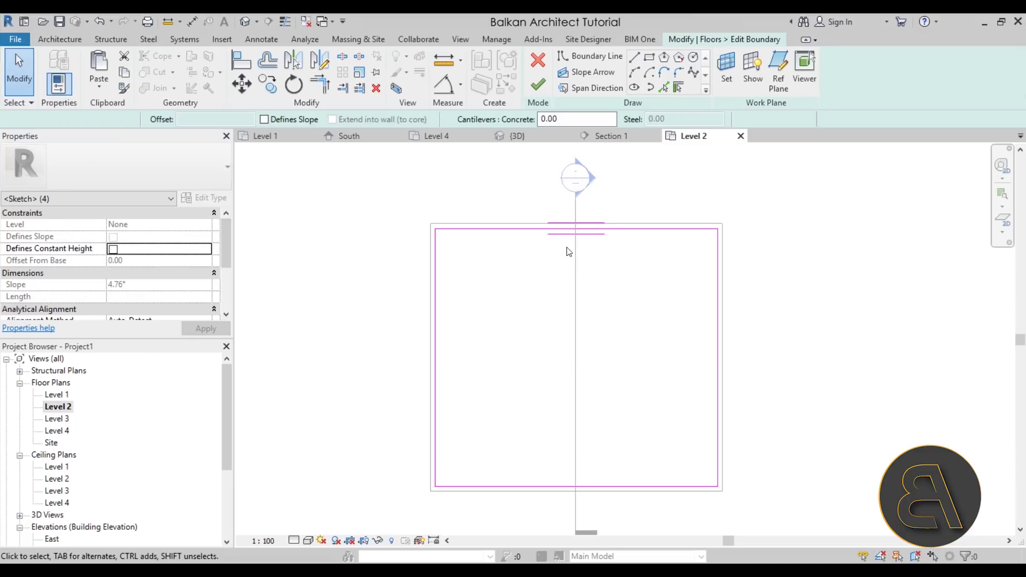
click(538, 84)
click(545, 310)
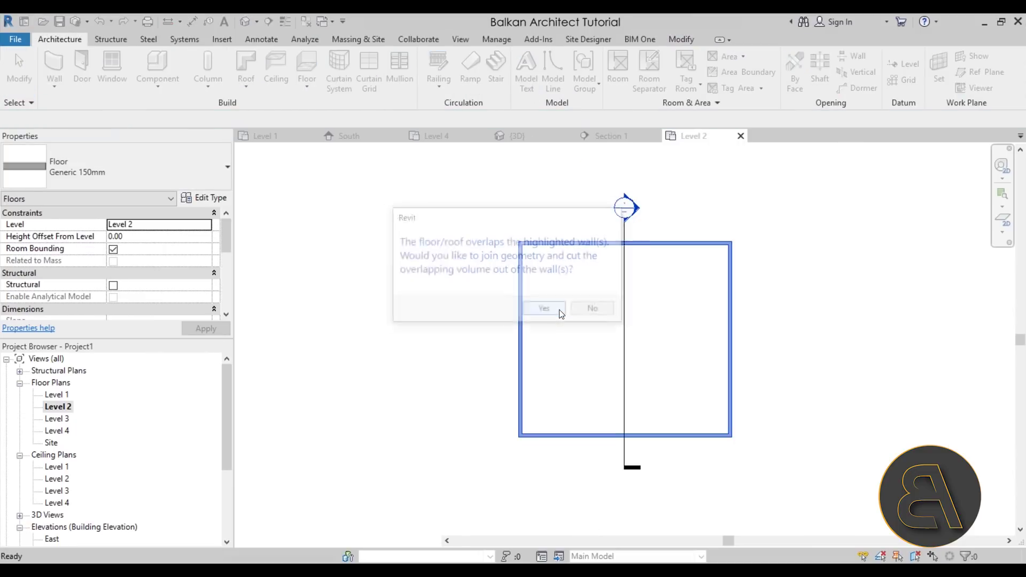
click(355, 224)
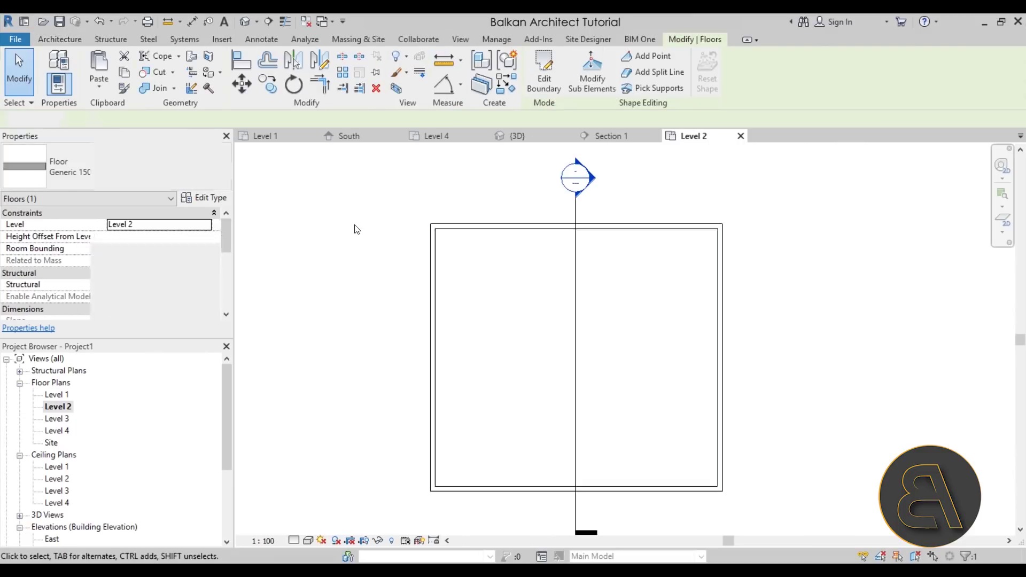
- Return to the 3D view and set its visual style to Wireframe to expose the floors inside the building
click(245, 22)
shift+middle_drag(478, 371, 406, 342)
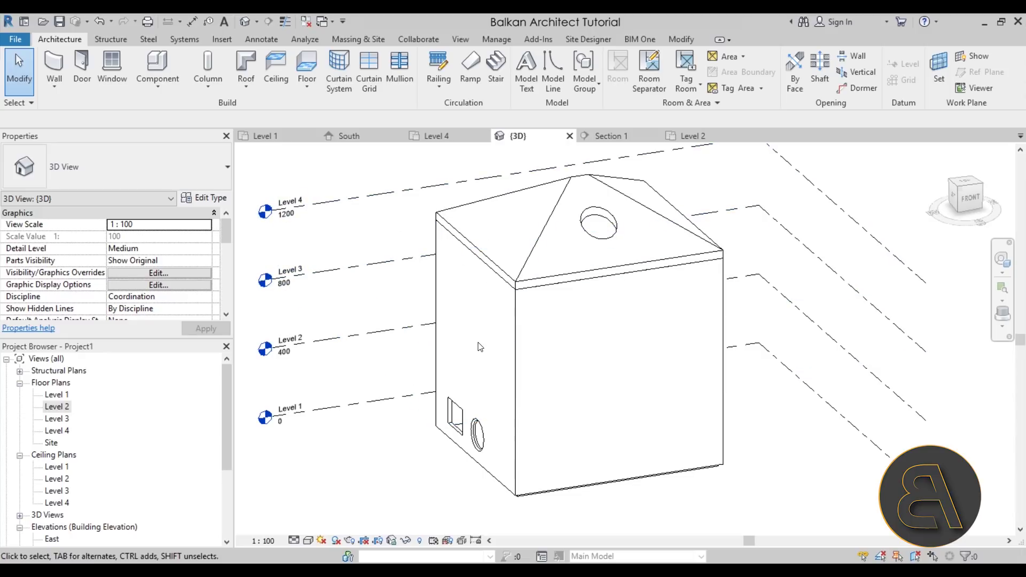
click(308, 540)
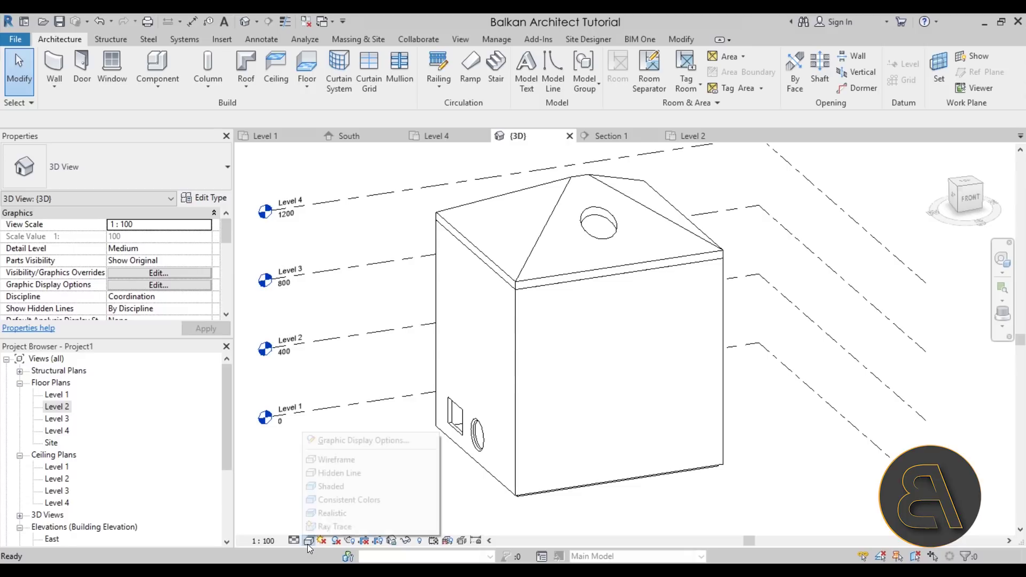
click(331, 462)
shift+middle_drag(597, 354, 851, 138)
- Create a shaft opening from a rectangular boundary of about 400 by 330 in the building's front-right corner on Level 1
click(821, 74)
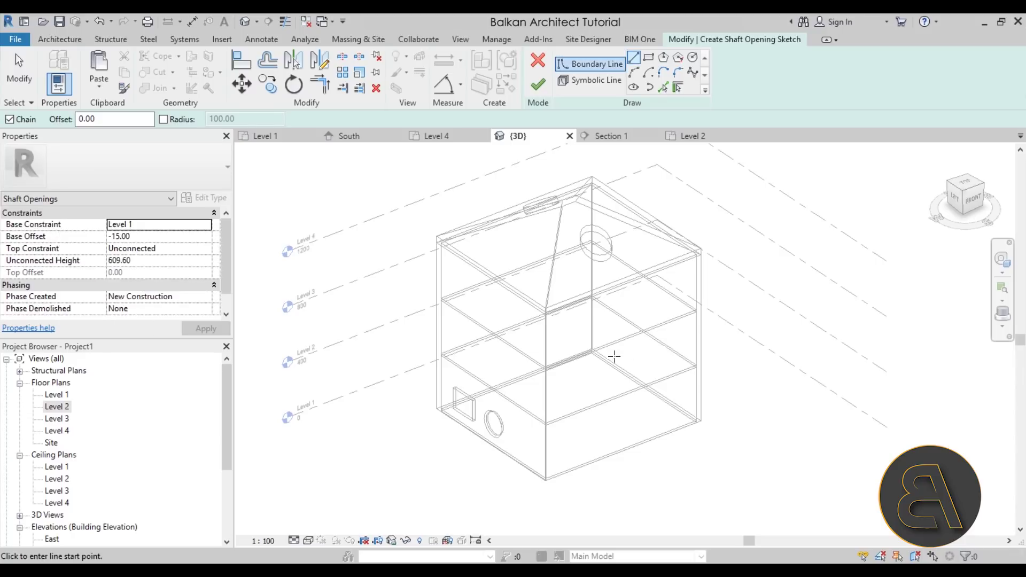
click(648, 58)
shift+middle_drag(556, 465, 685, 482)
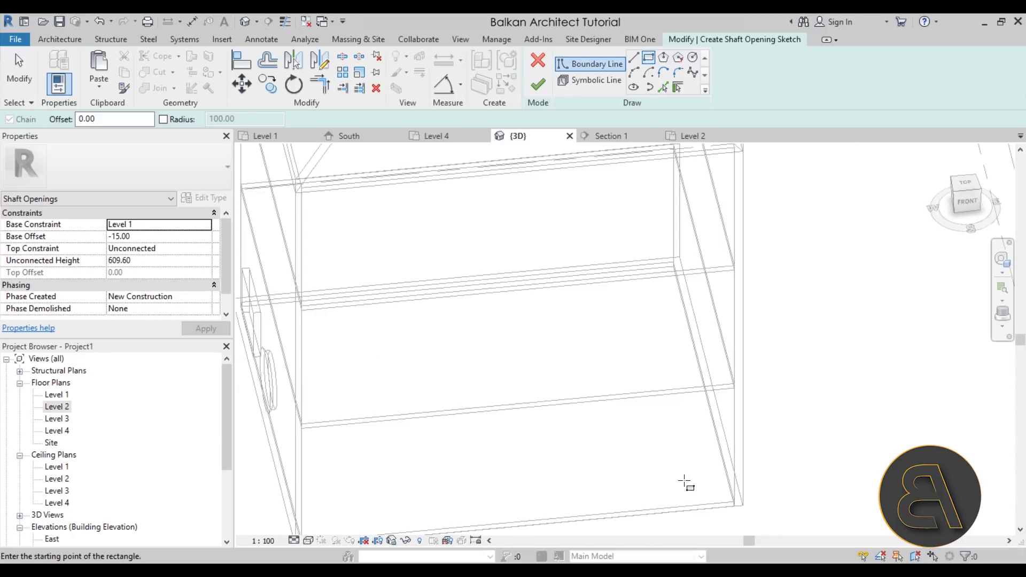
click(712, 491)
click(548, 432)
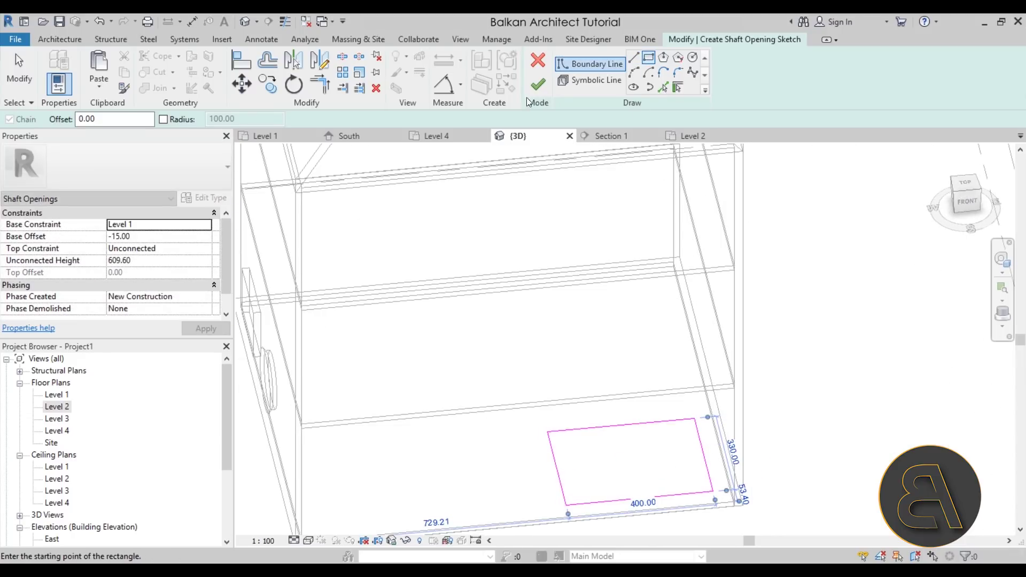
click(537, 84)
- Stretch the shaft opening's top upward to a height of about 1520 so it cuts through all floors and the roof
shift+middle_drag(630, 464, 675, 471)
drag(682, 323, 692, 225)
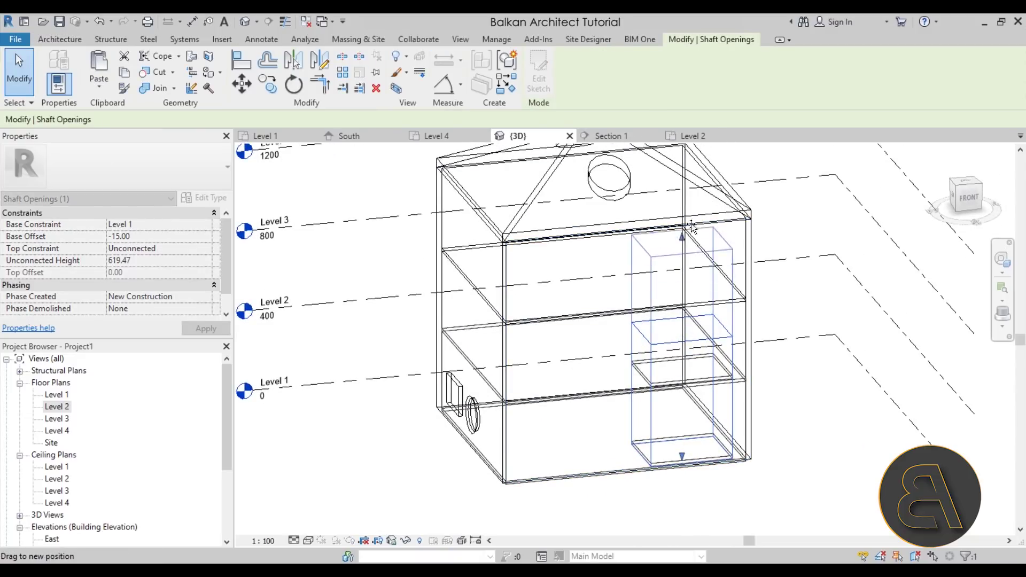
drag(693, 149, 694, 147)
shift+middle_drag(809, 415, 775, 409)
drag(682, 162, 684, 159)
key(Escape)
scroll(588, 320, down, 3)
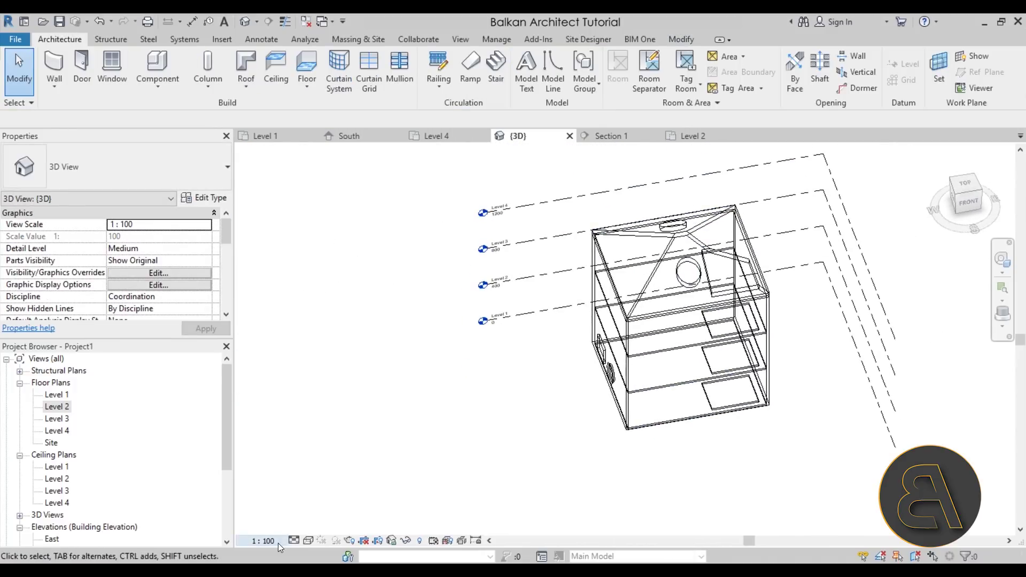
- Set the 3D view's visual style to Hidden Line and inspect the shaft opening from above the roof
click(308, 540)
click(327, 476)
shift+middle_drag(837, 424, 801, 418)
scroll(729, 290, up, 5)
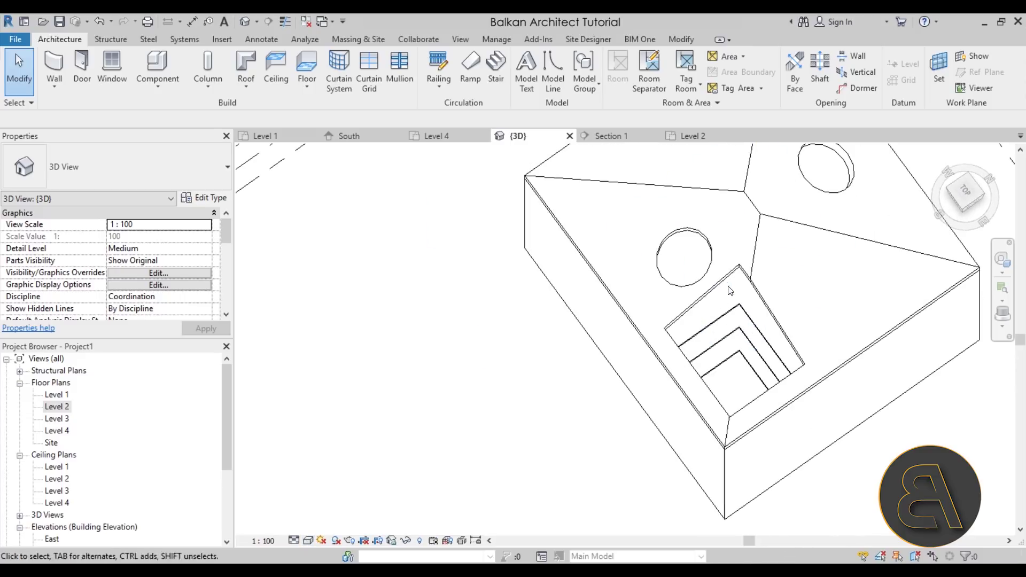
- Edit the shaft opening's sketch, replacing the 330 edge farther from the building corner with a semicircular arc
click(730, 290)
mouse_move(729, 290)
shift+middle_down()
mouse_move(695, 363)
mouse_move(704, 348)
mouse_move(629, 308)
shift+middle_up()
click(539, 75)
scroll(694, 476, up, 4)
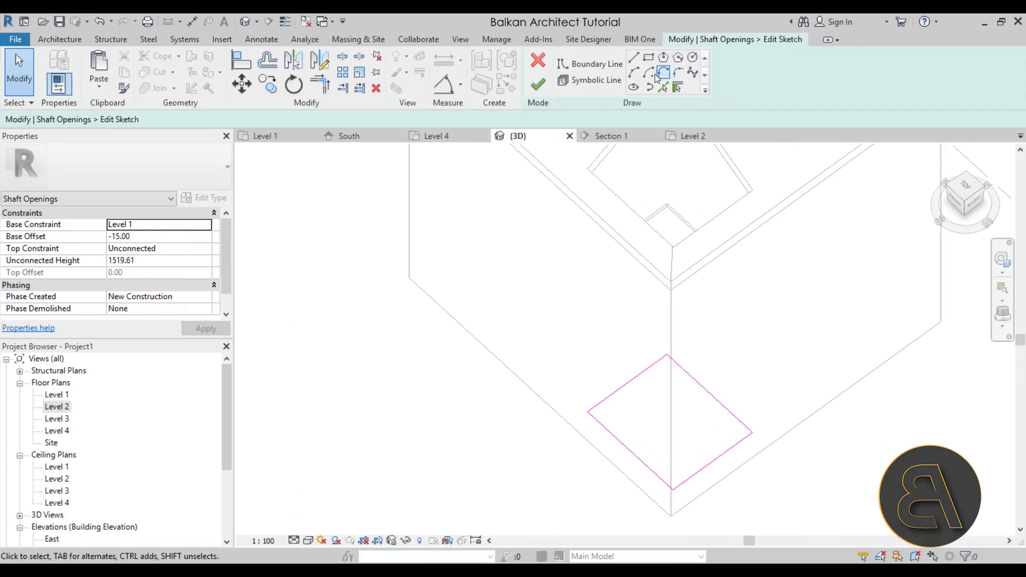
click(633, 72)
click(589, 413)
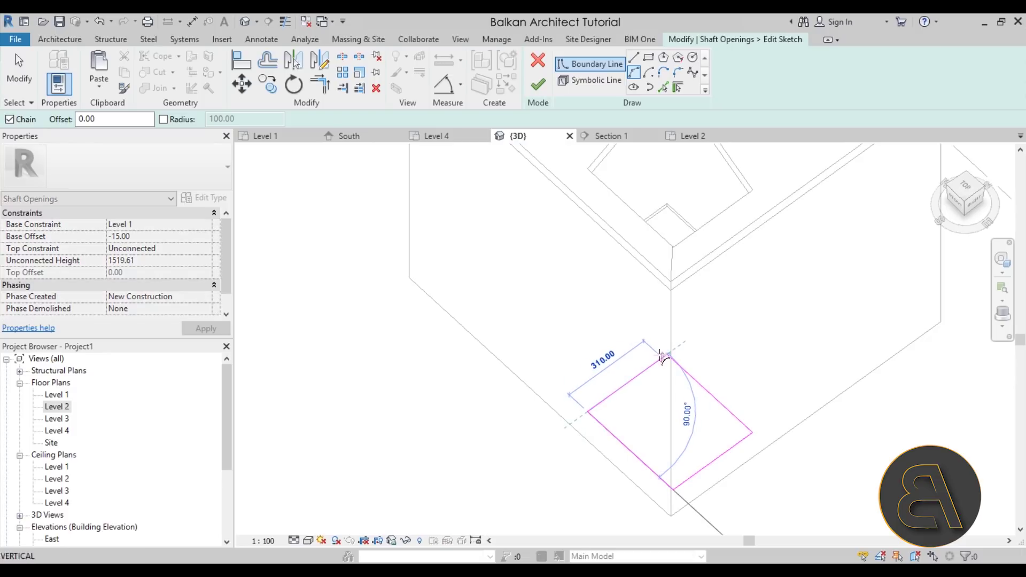
click(665, 354)
click(597, 348)
key(Escape)
key(Escape)
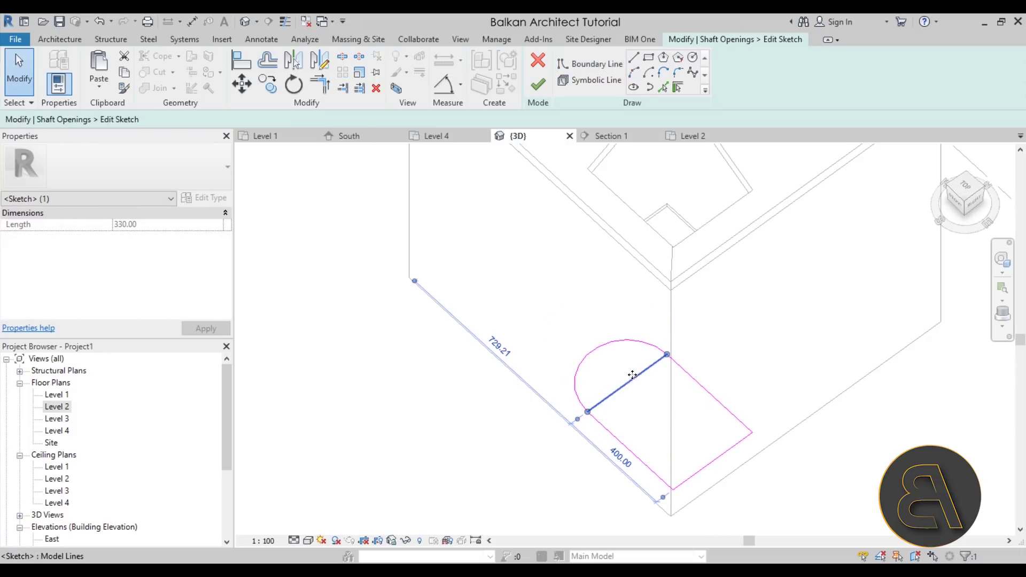
click(538, 84)
click(700, 361)
shift+middle_drag(700, 361, 466, 491)
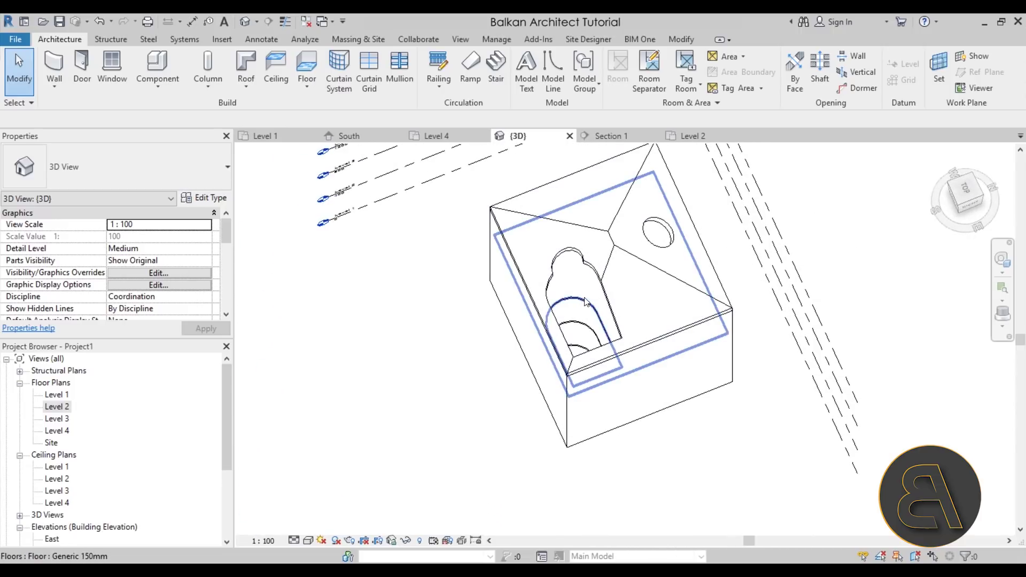
- Nudge the shaft opening sideways, away from the nearest side wall of the building
click(622, 336)
key(Right)
key(Right)
key(Right)
key(Right)
key(Right)
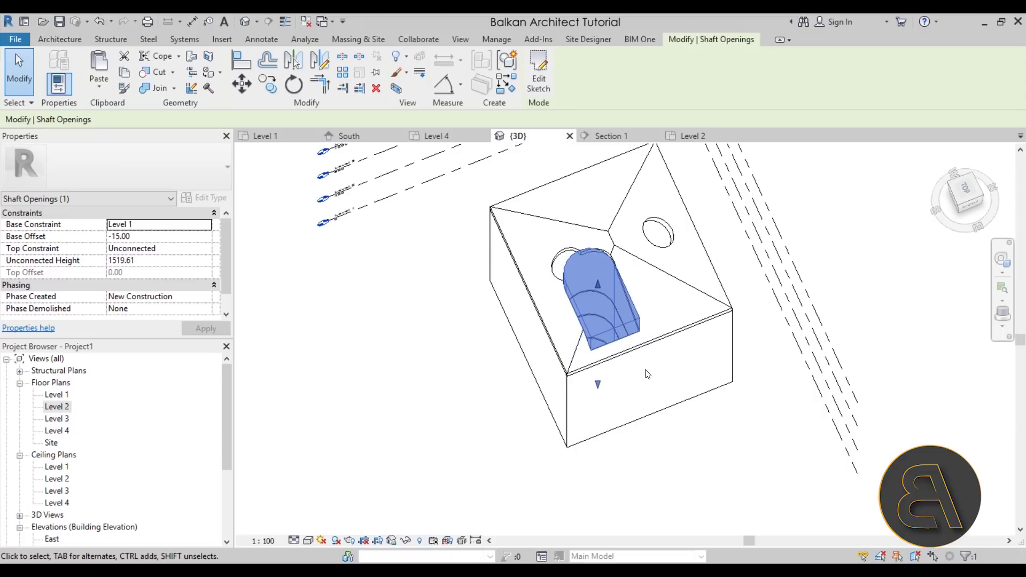
key(Right)
key(Right)
click(699, 433)
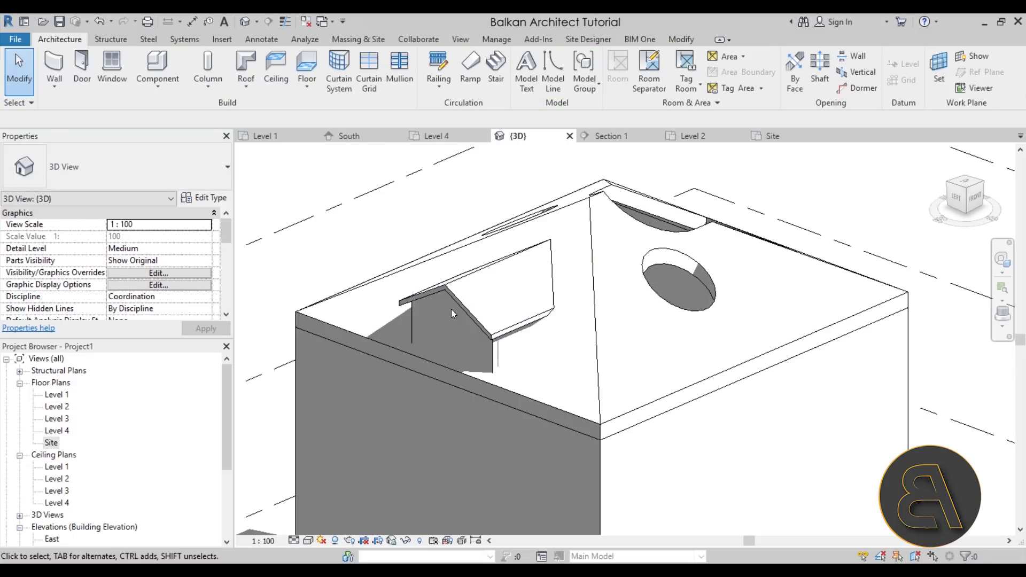
- Examine the gabled dormer on the roof from several angles, in Wireframe and again in Hidden Line
shift+middle_drag(451, 309, 691, 255)
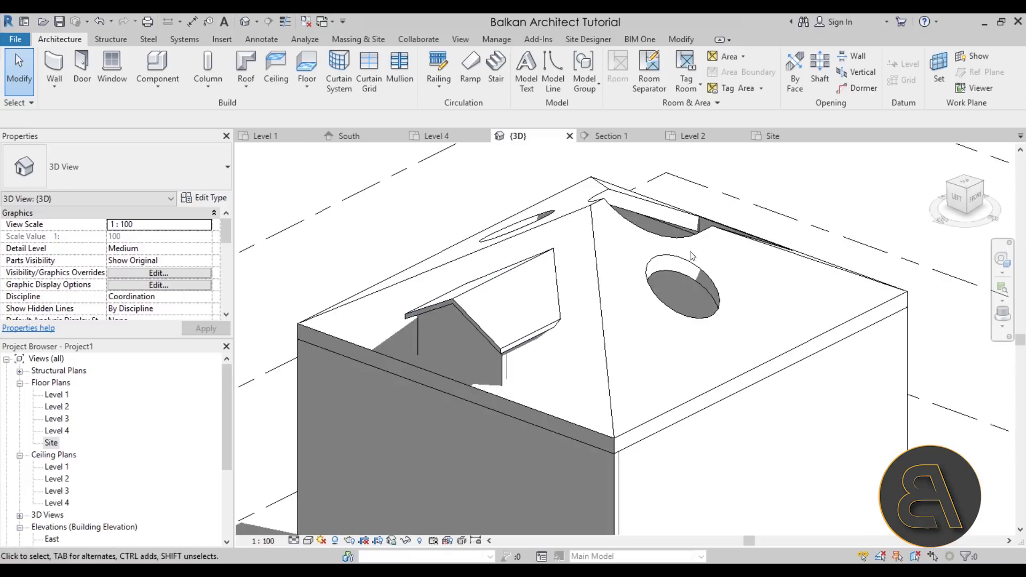
shift+middle_drag(430, 372, 507, 314)
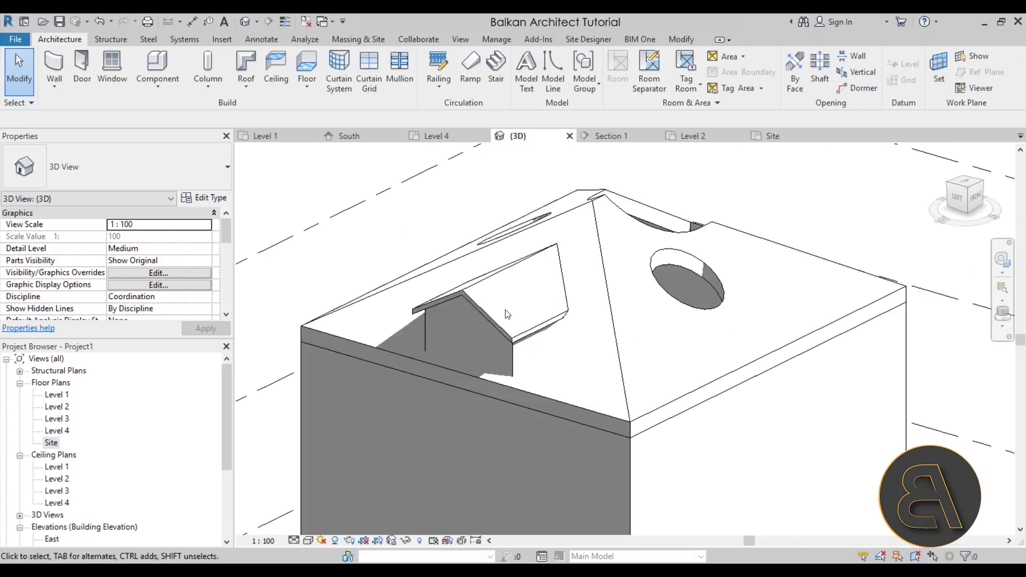
shift+middle_drag(470, 357, 363, 502)
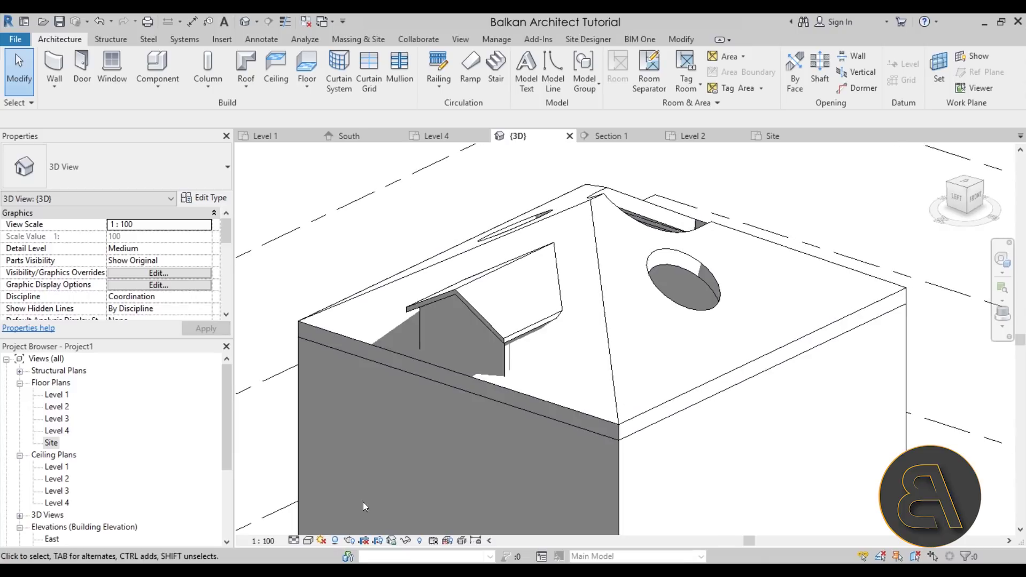
click(309, 540)
click(330, 460)
shift+middle_drag(444, 434, 540, 350)
click(312, 540)
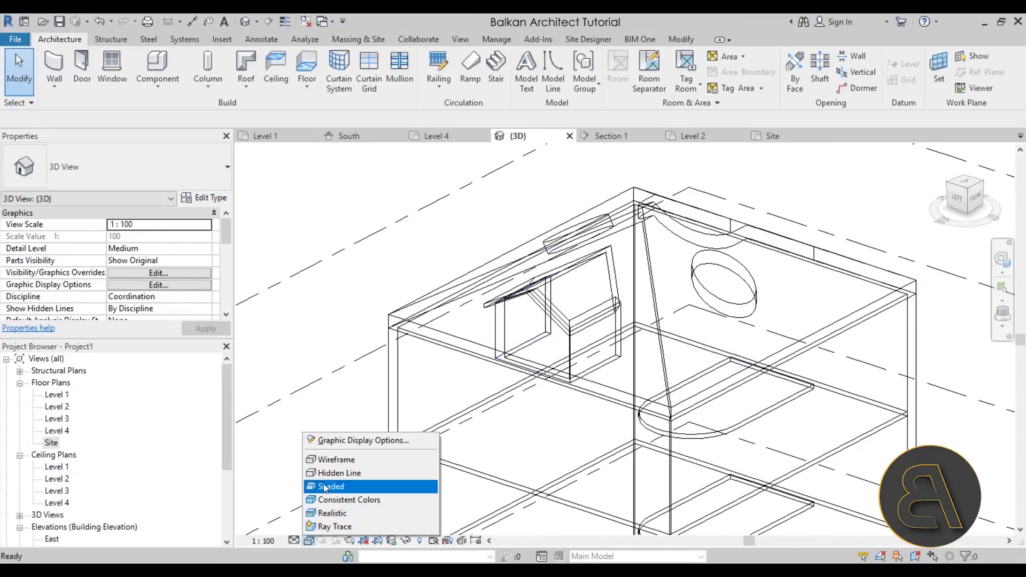
click(328, 473)
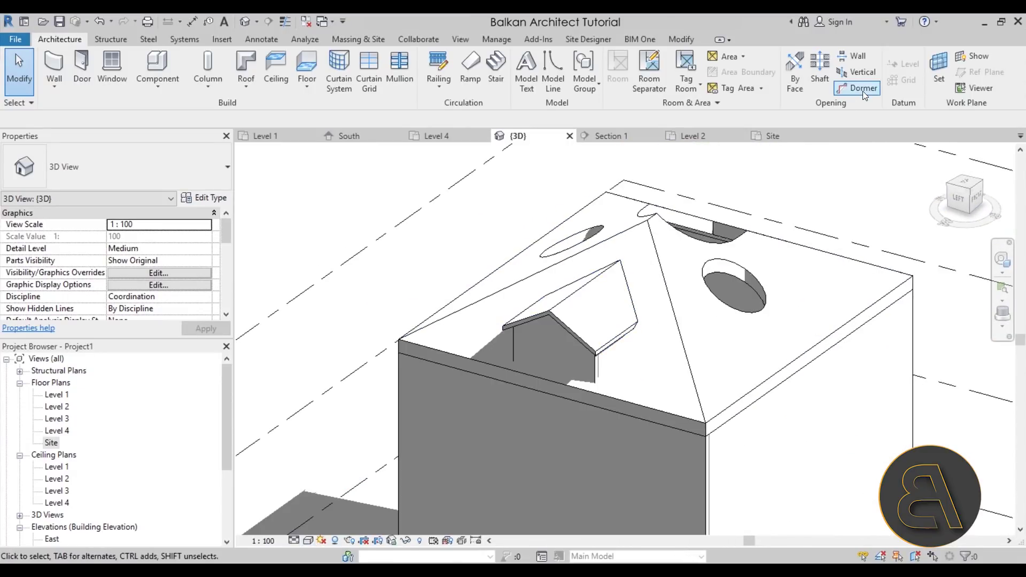
- Start a dormer opening on the main roof and pick the faces of the three dormer walls as boundary
click(863, 90)
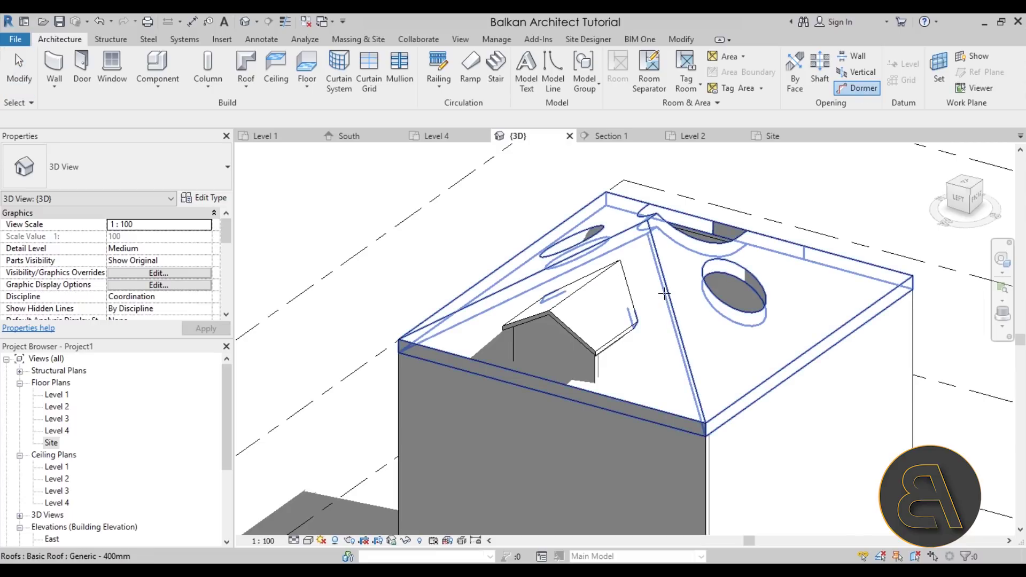
click(683, 361)
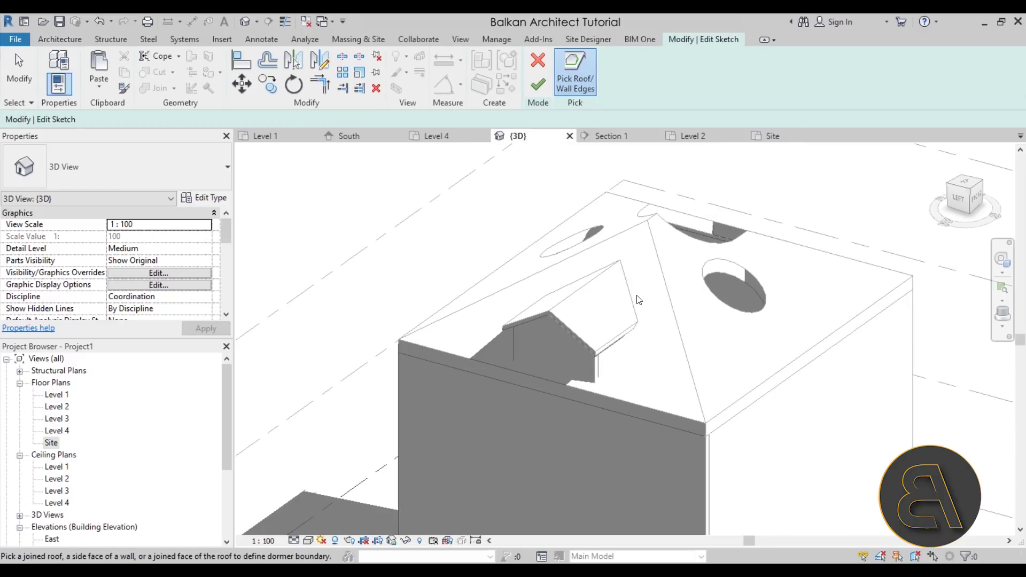
shift+middle_drag(625, 358, 750, 212)
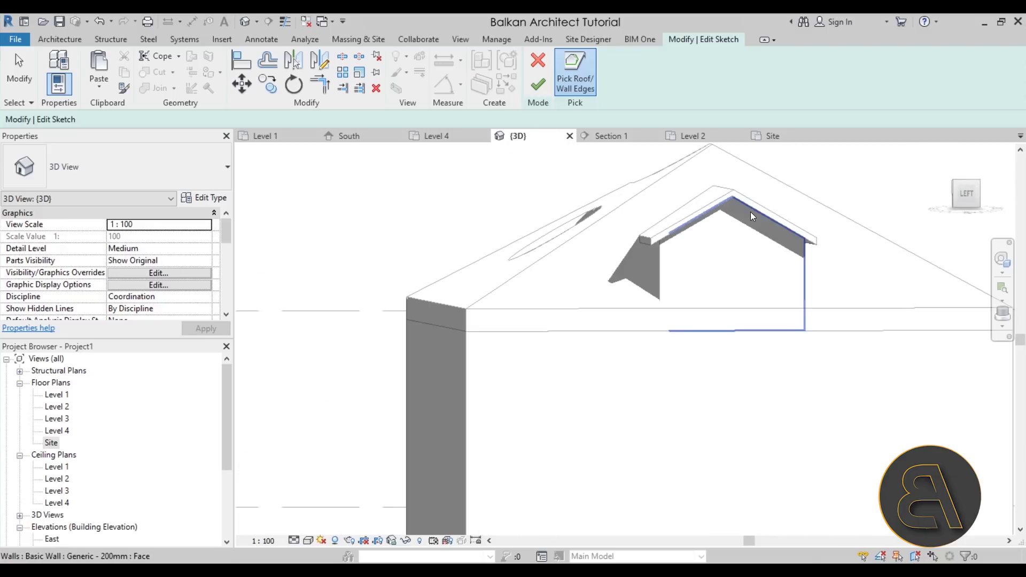
click(656, 268)
mouse_move(833, 303)
shift+middle_down()
mouse_move(732, 293)
mouse_move(764, 335)
shift+middle_up()
scroll(746, 283, up, 3)
mouse_move(746, 284)
shift+middle_down()
mouse_move(794, 271)
mouse_move(770, 270)
mouse_move(787, 243)
mouse_move(776, 229)
mouse_move(822, 290)
mouse_move(575, 218)
shift+middle_up()
scroll(770, 220, up, 2)
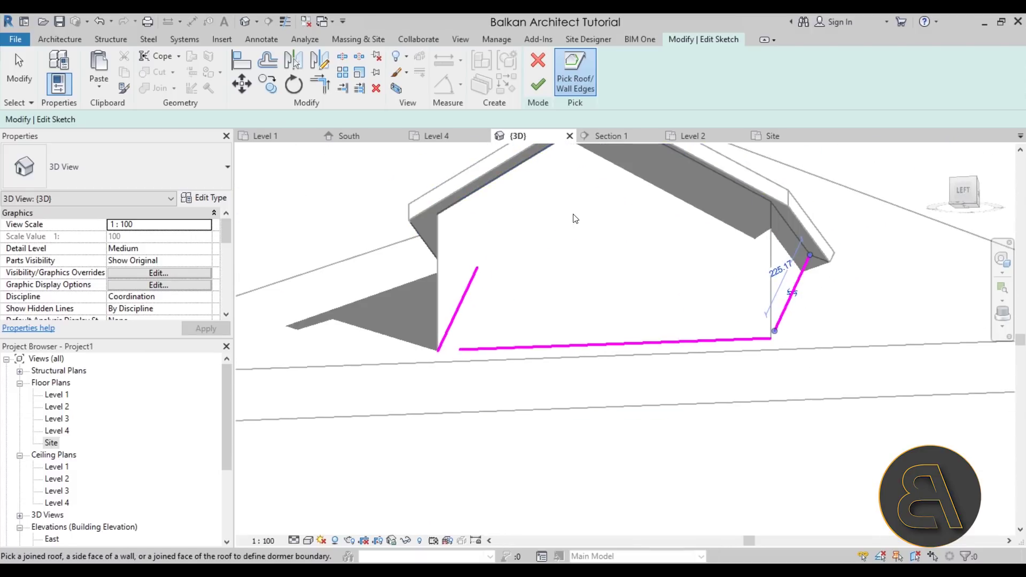
- Add the small dormer roof to the dormer opening's boundary
click(497, 169)
middle_drag(497, 169, 424, 201)
mouse_move(594, 174)
middle_down()
mouse_move(586, 305)
mouse_move(557, 400)
mouse_move(675, 428)
mouse_move(630, 446)
mouse_move(602, 370)
mouse_move(609, 363)
middle_up()
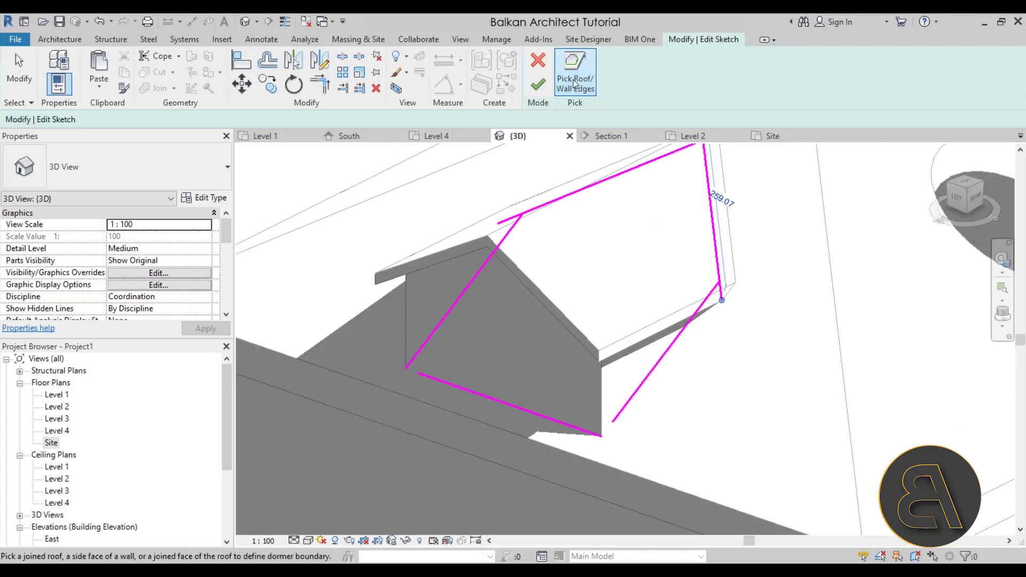
scroll(580, 301, down, 3)
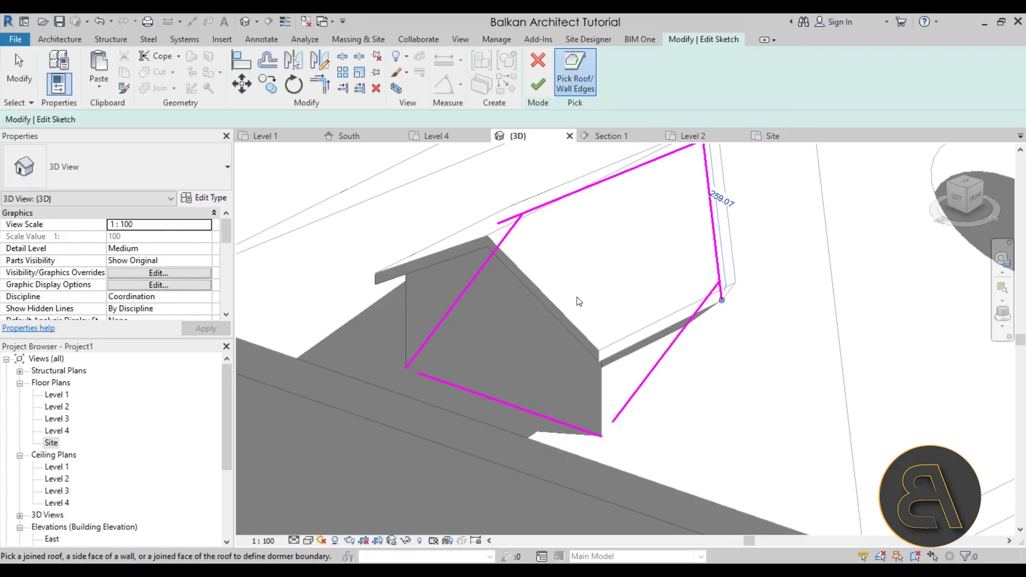
mouse_move(644, 335)
shift+middle_down()
mouse_move(717, 355)
mouse_move(816, 328)
mouse_move(723, 195)
mouse_move(673, 203)
mouse_move(662, 349)
mouse_move(672, 354)
mouse_move(648, 239)
shift+middle_up()
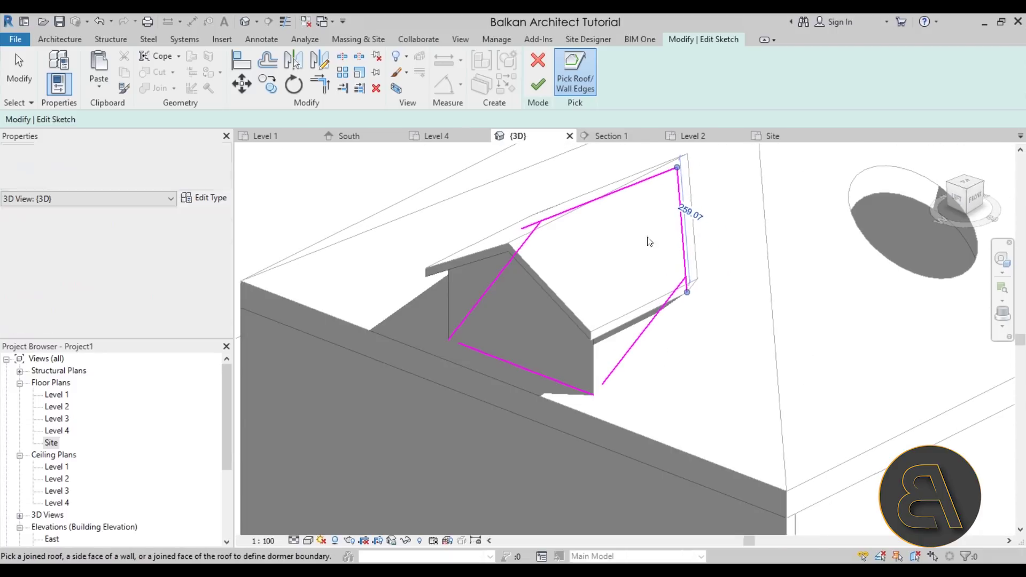
- Trim the dormer boundary lines into a closed five-sided loop and finish the dormer opening in the main roof
click(319, 84)
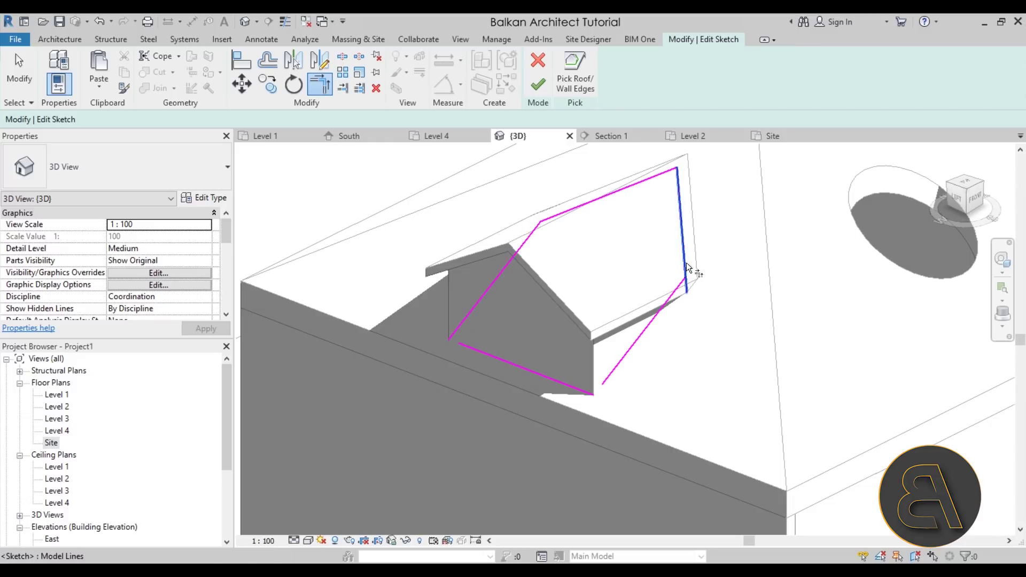
click(668, 302)
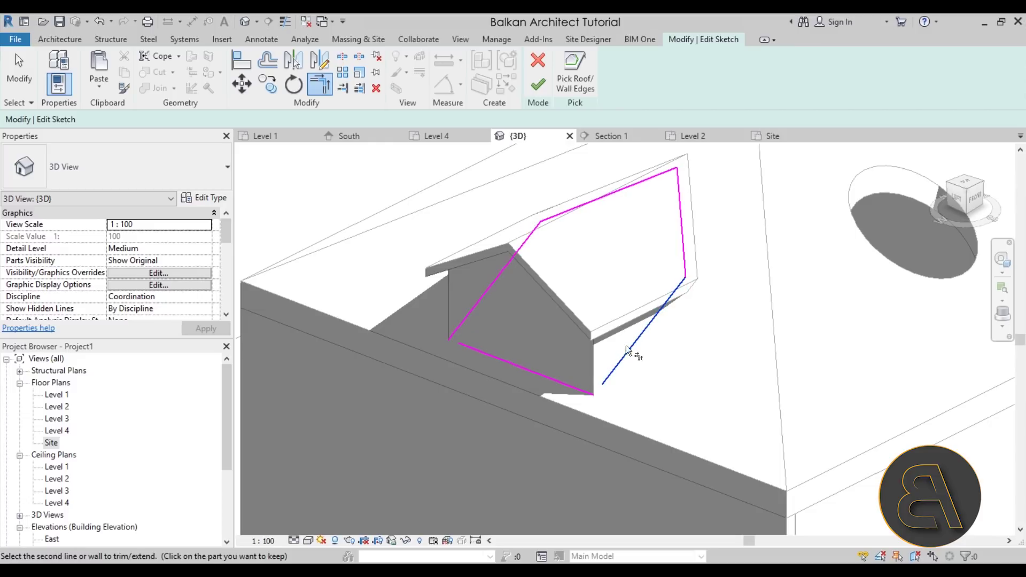
click(549, 375)
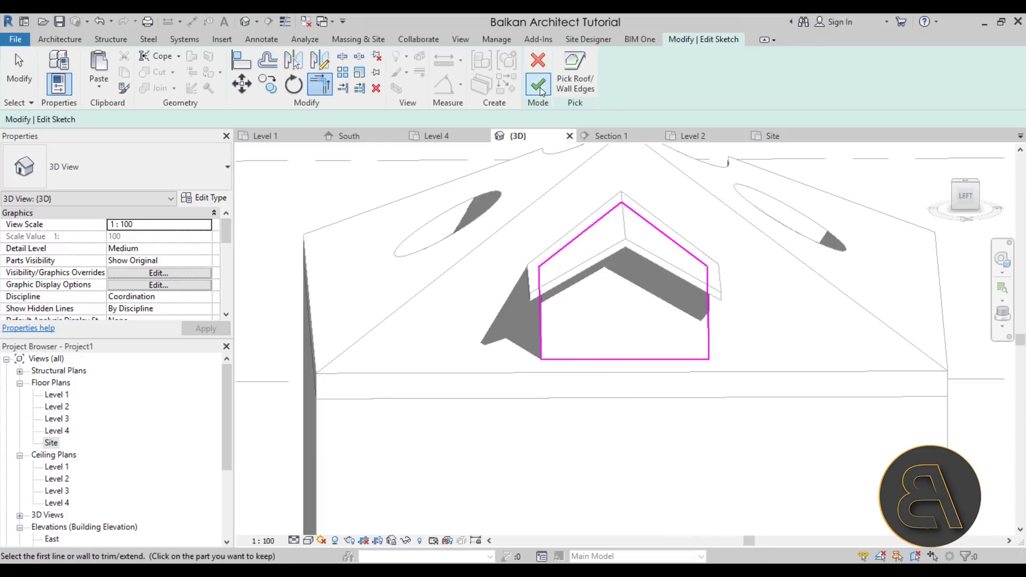
click(537, 83)
shift+middle_drag(765, 327, 710, 340)
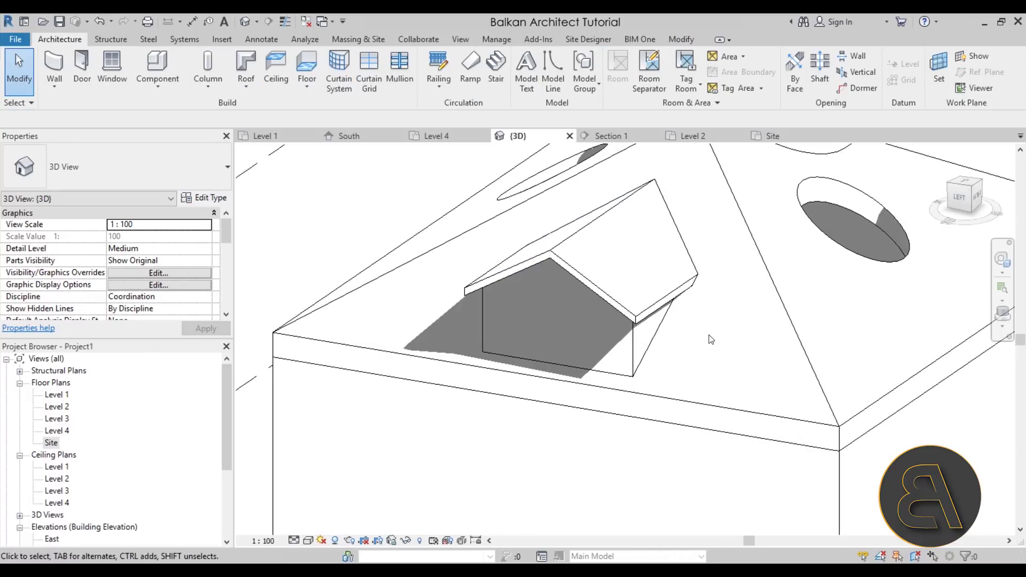
click(779, 303)
shift+middle_drag(780, 300, 580, 349)
key(Escape)
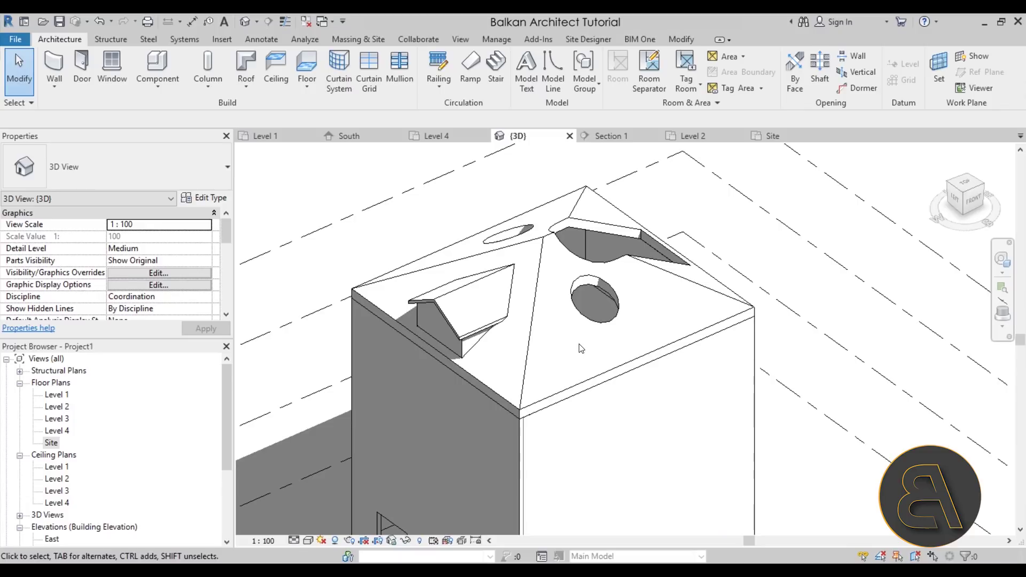